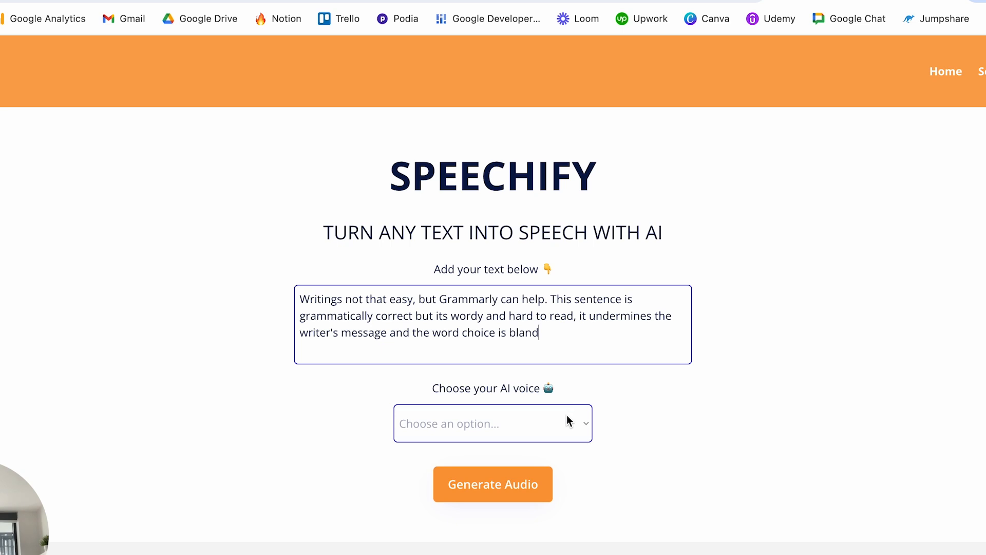
Choose nova as the AI voice for the Grammarly sample text
left_click(566, 417)
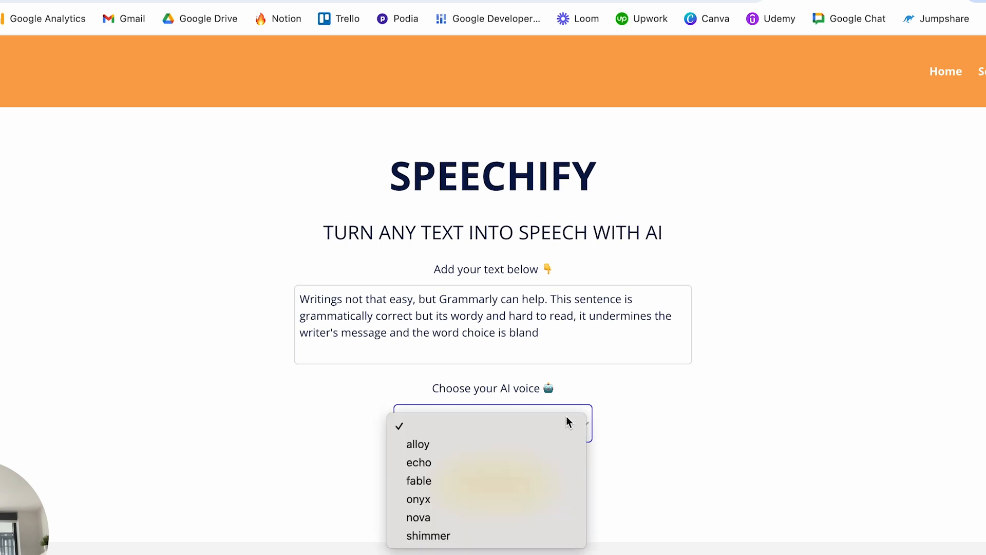
left_click(465, 517)
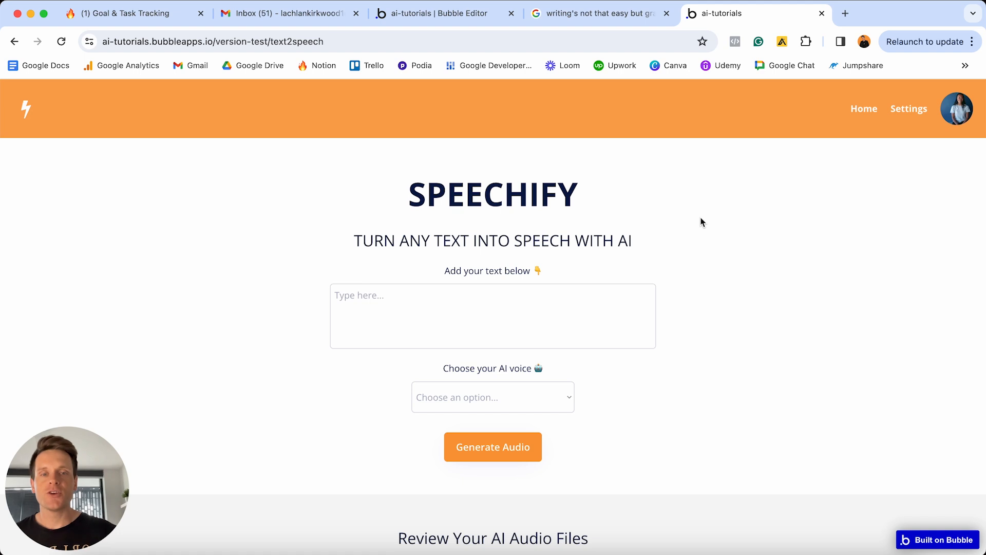
Enter the sample text beginning "Writings not that easy, but Grammarly can help" and generate its audio with the nova voice
left_click(567, 298)
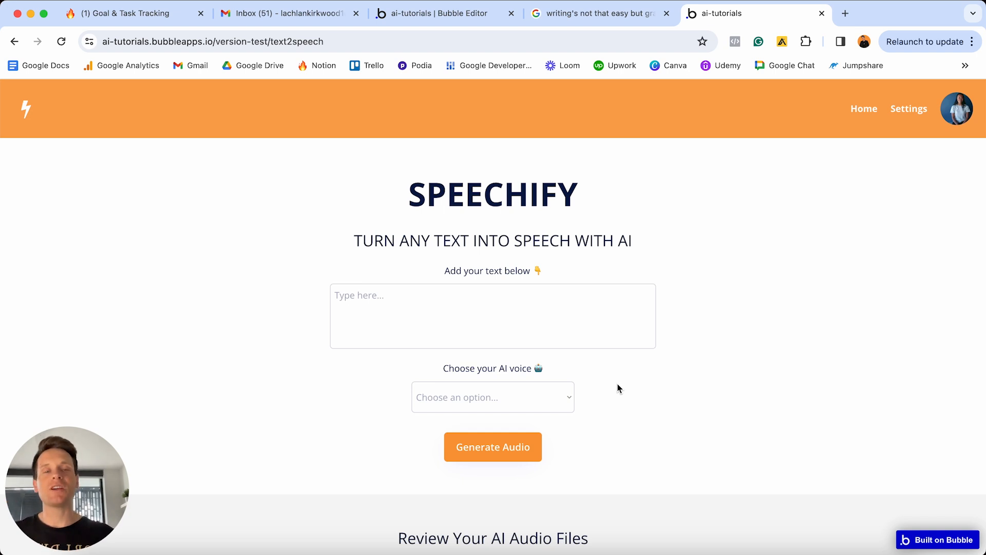
left_click(576, 337)
type("Writings not that easy, but Grammarly can help. This sentence is grammatically correct but its wordy and hard to read, it undermines the writer's message and the word choice is bland")
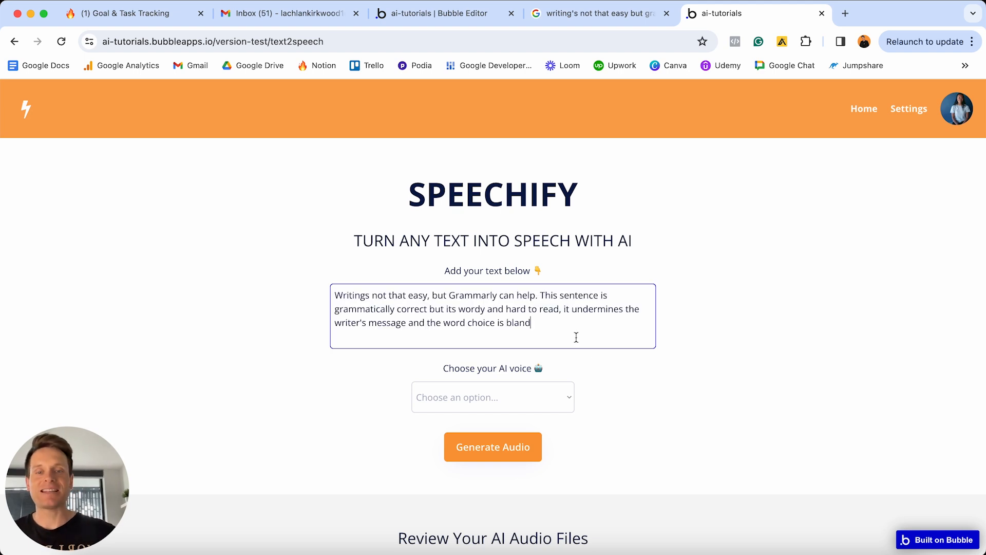
left_click(556, 397)
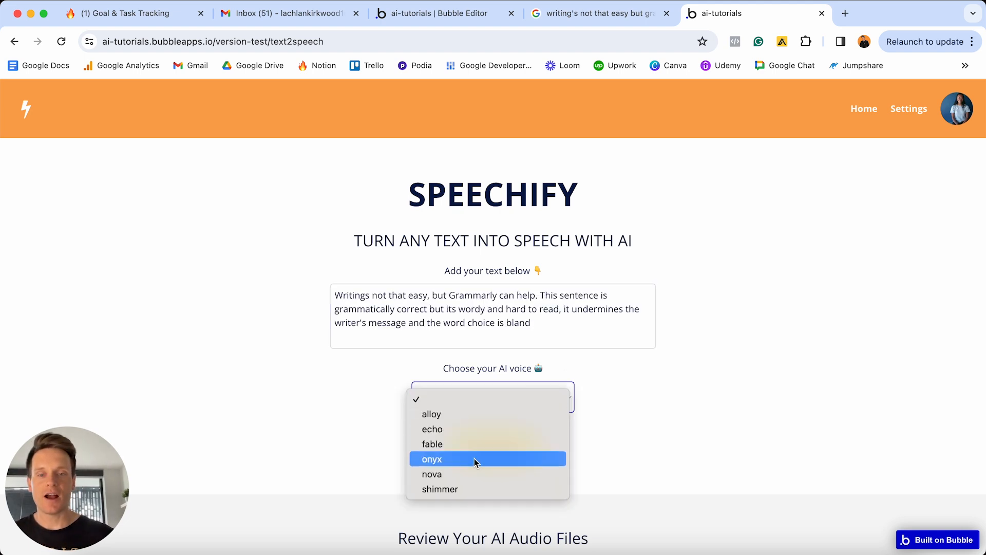
left_click(467, 474)
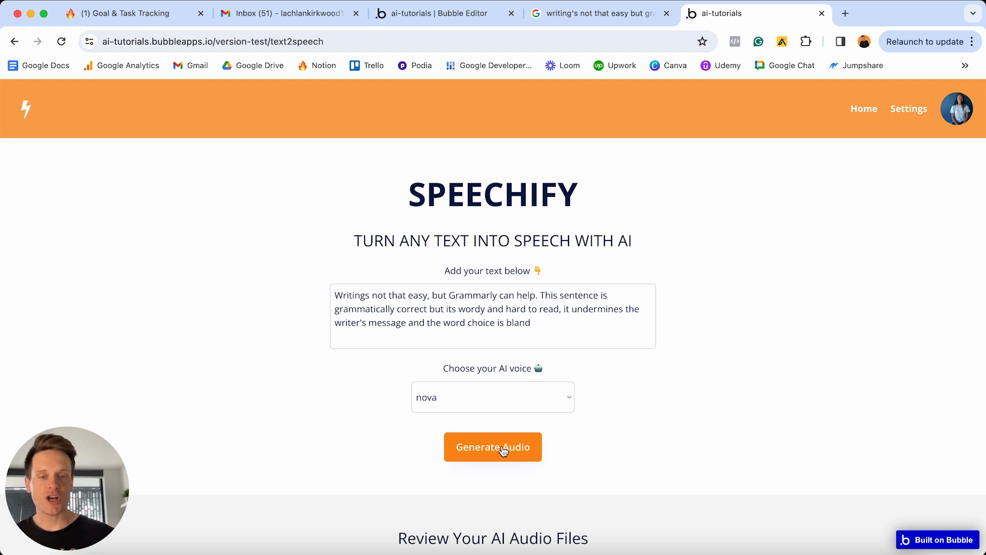
left_click(503, 451)
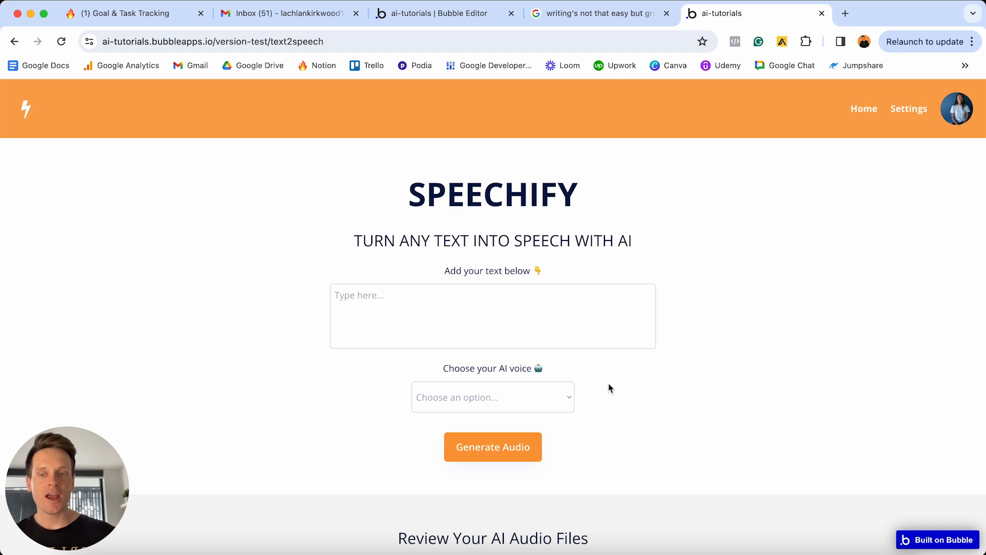
Play the generated audio file under Review Your AI Audio Files
scroll(610, 388, "down", 4)
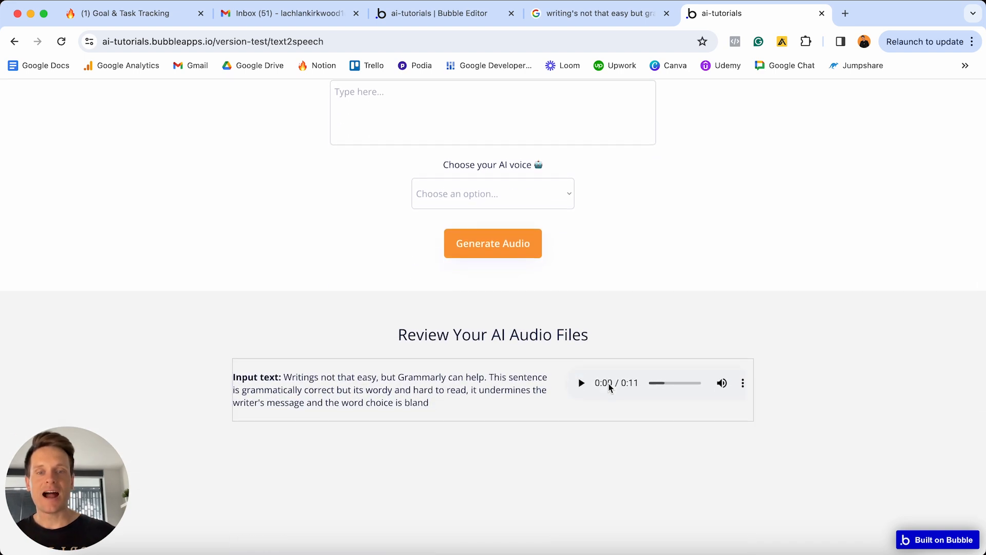
left_click(582, 384)
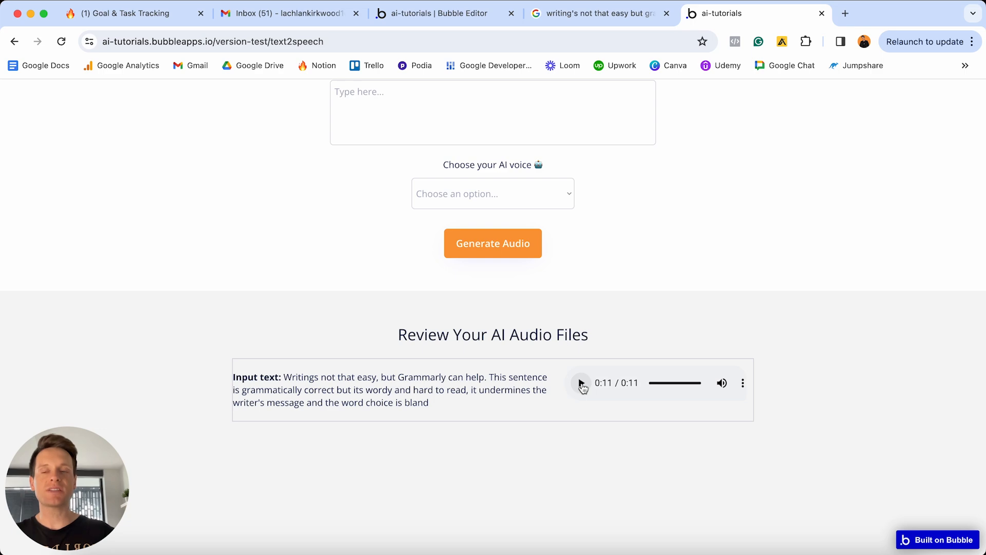
Switch to the Notion page "OpenAI - Text To Speech" and review its build checklist through to the AI voice section
key("ctrl+Up")
left_click(279, 156)
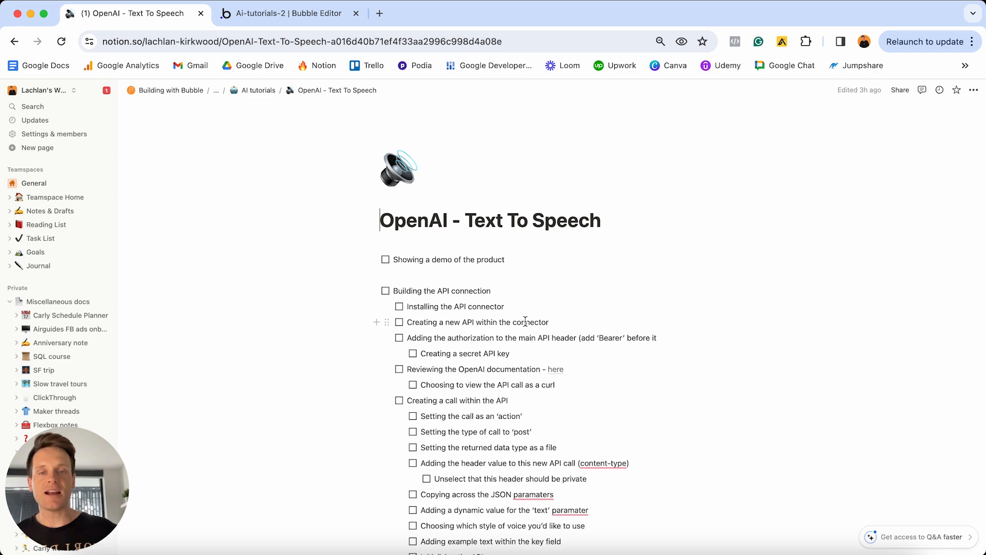
scroll(525, 322, "down", 8)
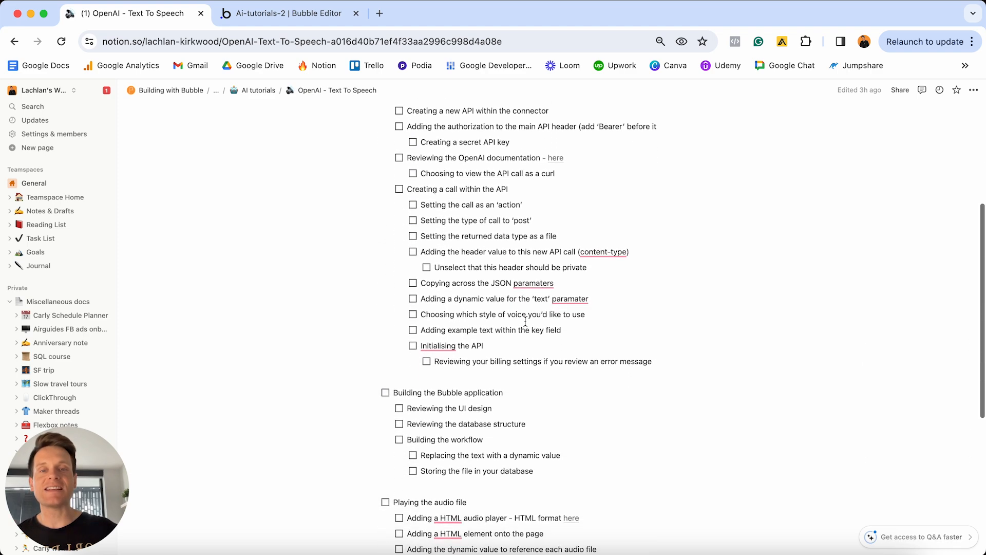
scroll(525, 321, "down", 4)
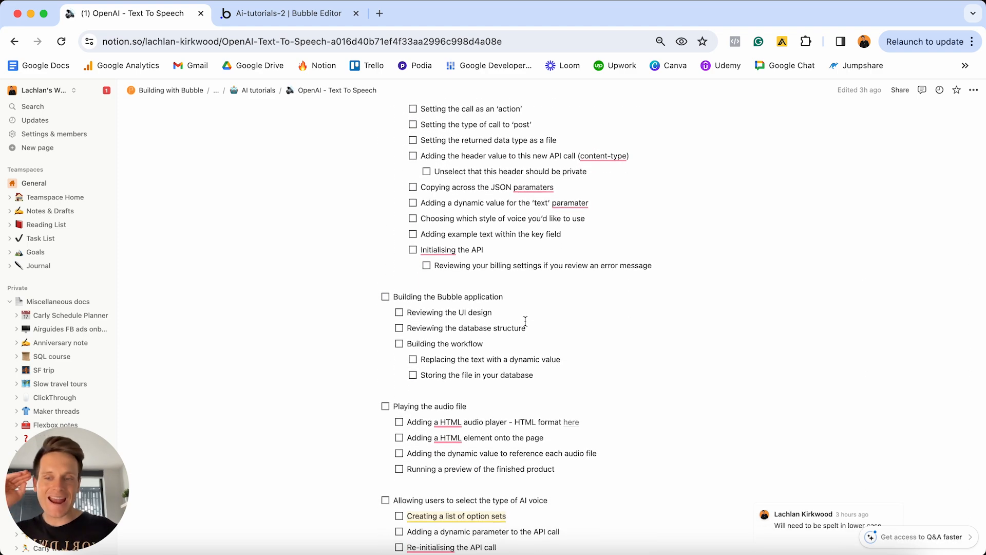
scroll(525, 321, "down", 5)
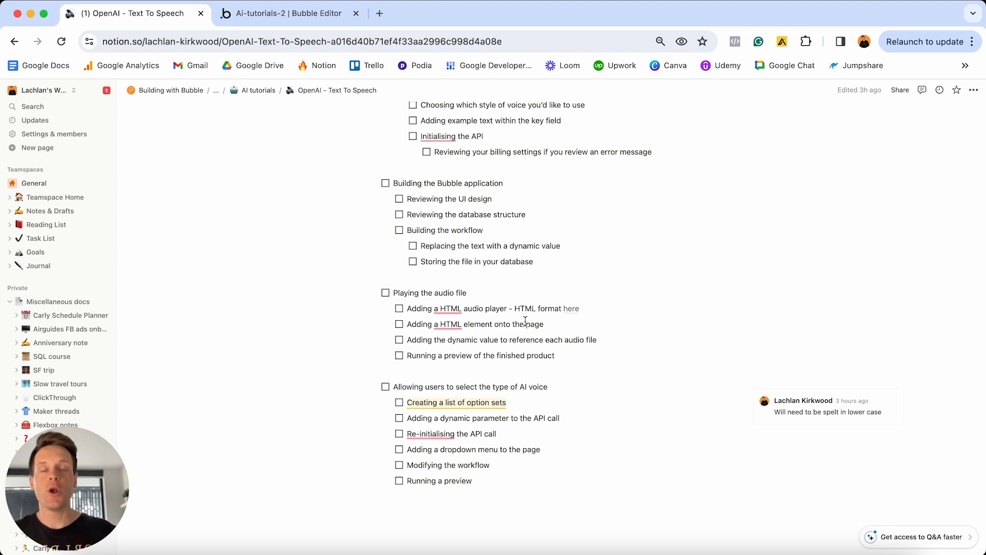
Mark "Reviewing the UI design" and "Showing a demo of the product" as done in the checklist
left_click(400, 199)
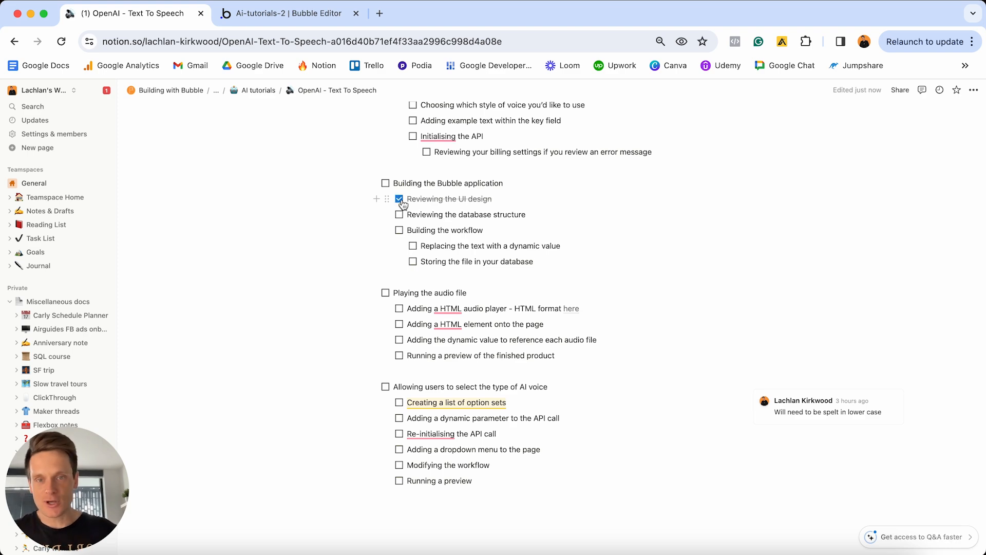
scroll(560, 311, "up", 10)
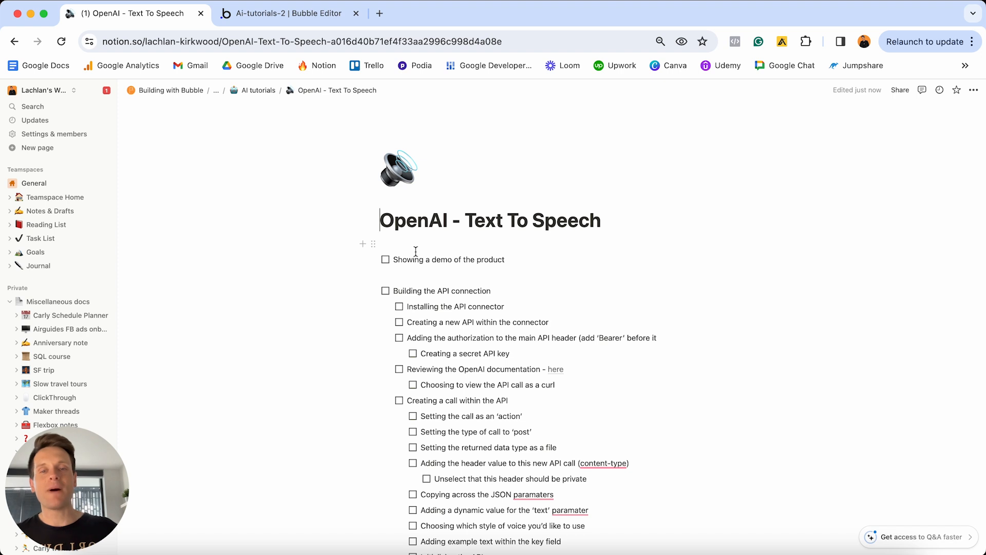
left_click(386, 260)
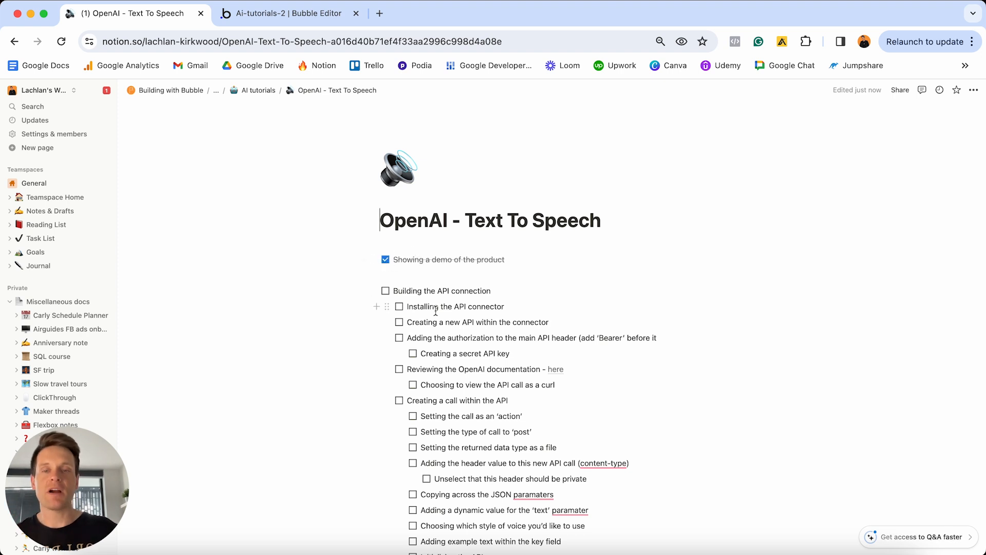
left_click(507, 294)
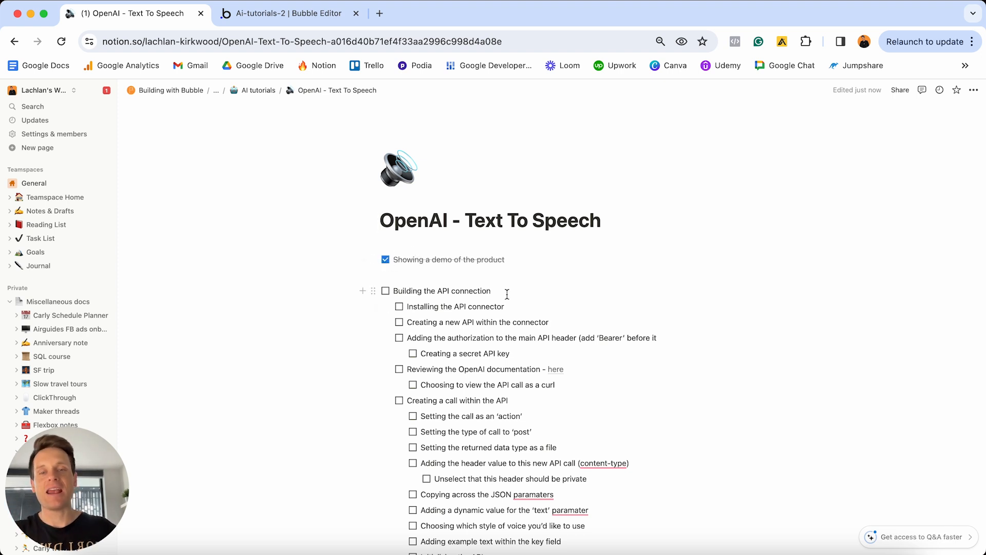
triple_click(502, 291)
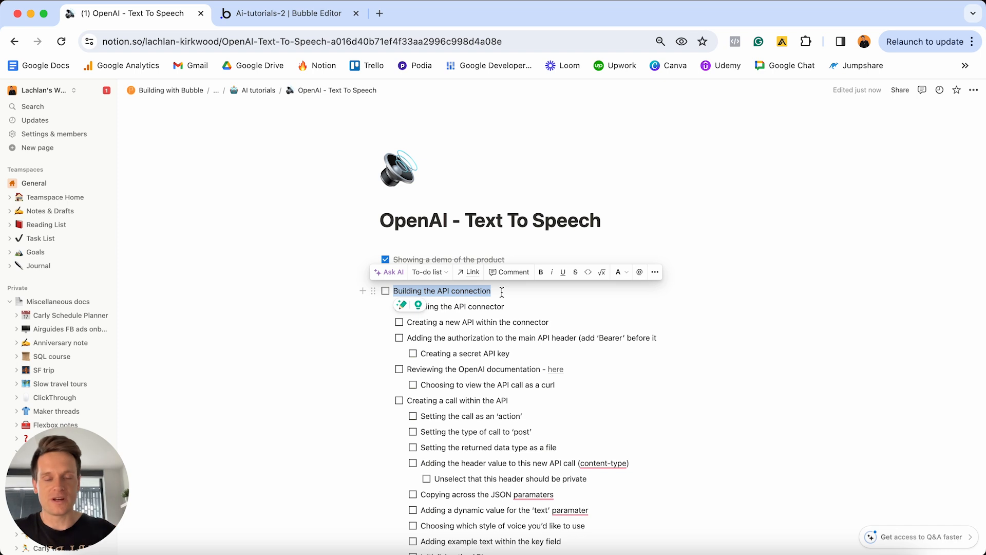
Switch to the Bubble editor and install the API Connector plugin in the Ai-tutorials-2 app
left_click(315, 14)
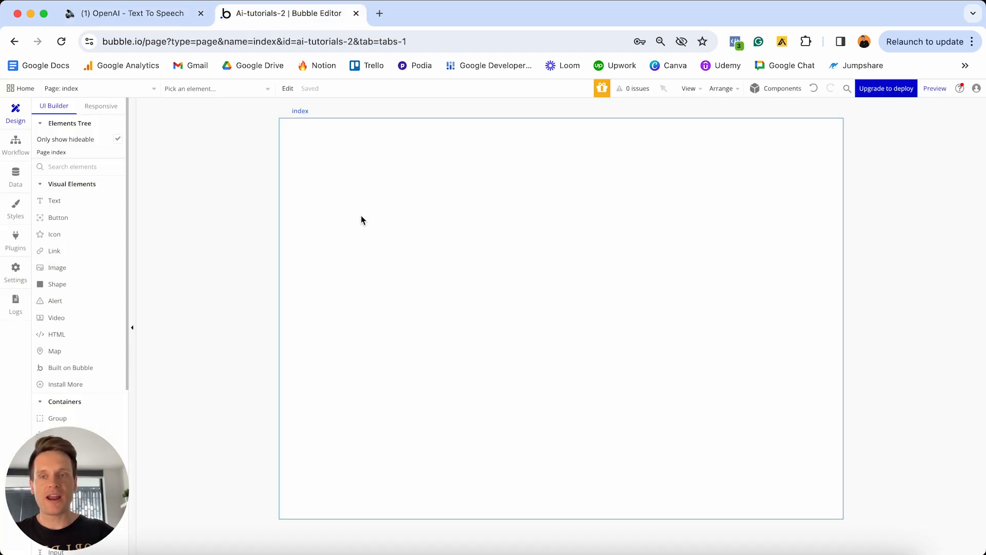
left_click(16, 241)
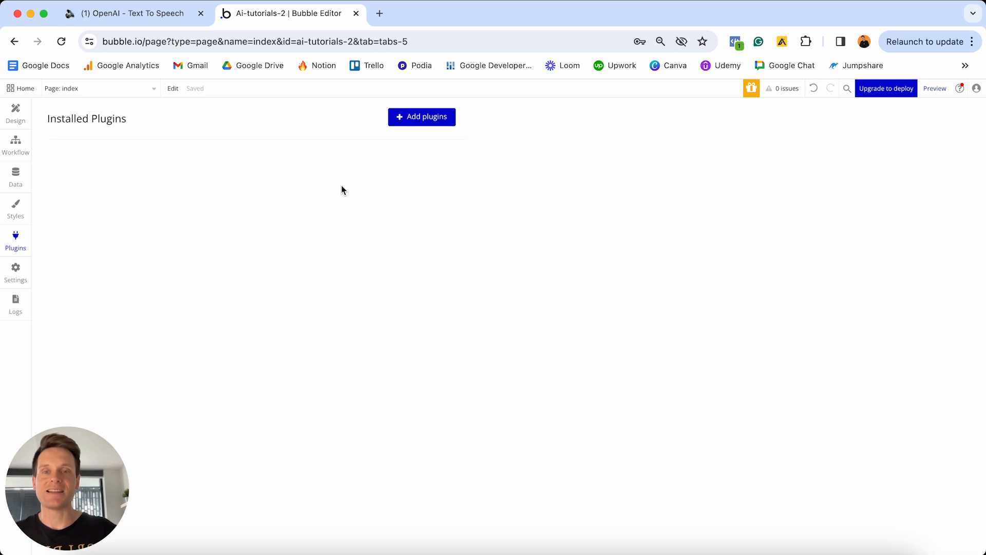
left_click(427, 118)
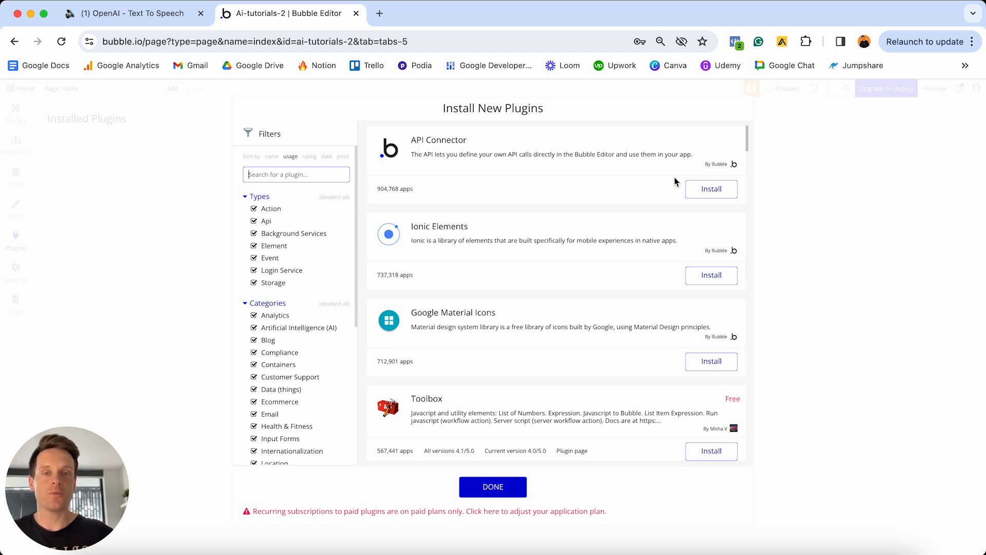
left_click(707, 190)
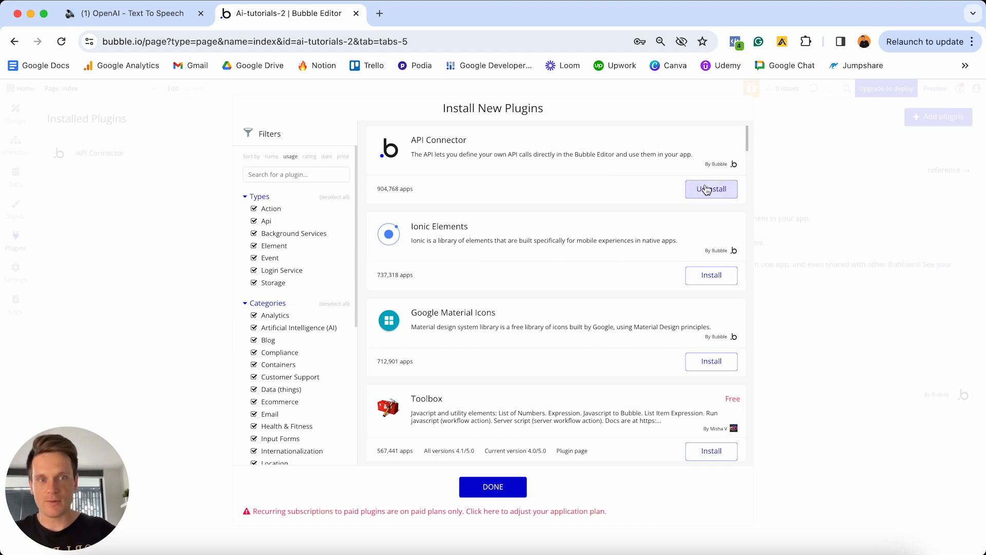
left_click(492, 491)
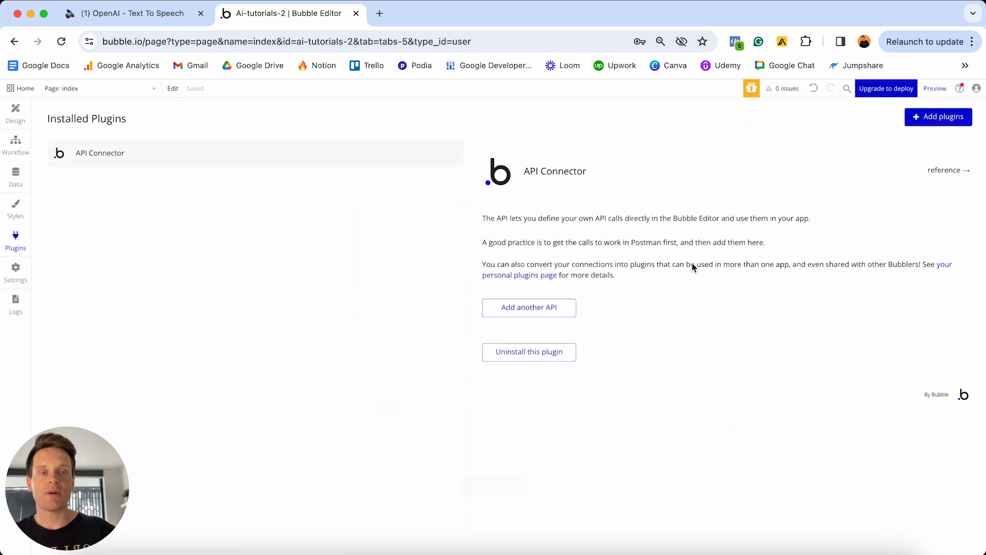
Add a new API to the API Connector and name it OpenAI
left_click(546, 308)
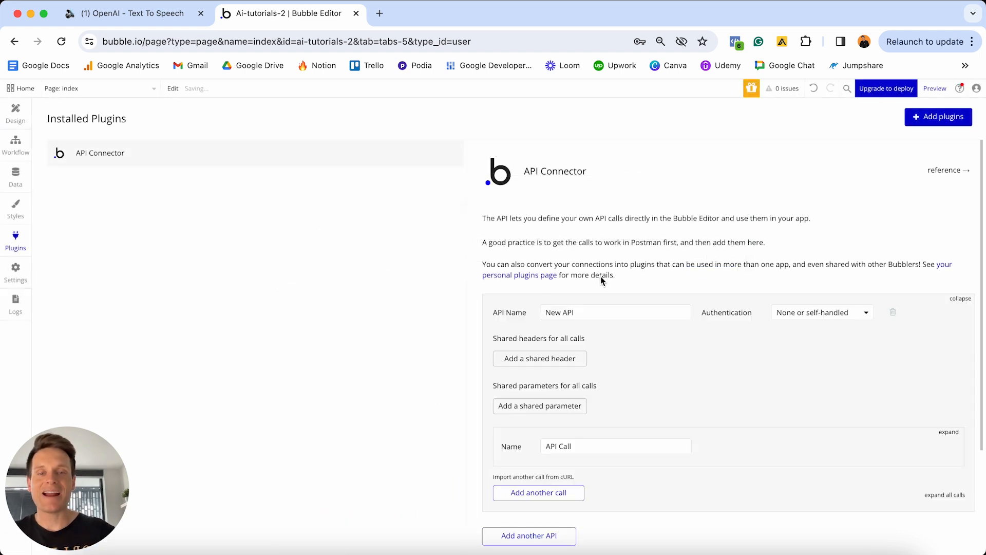
left_click(598, 316)
key("super+a")
type("OpenAI")
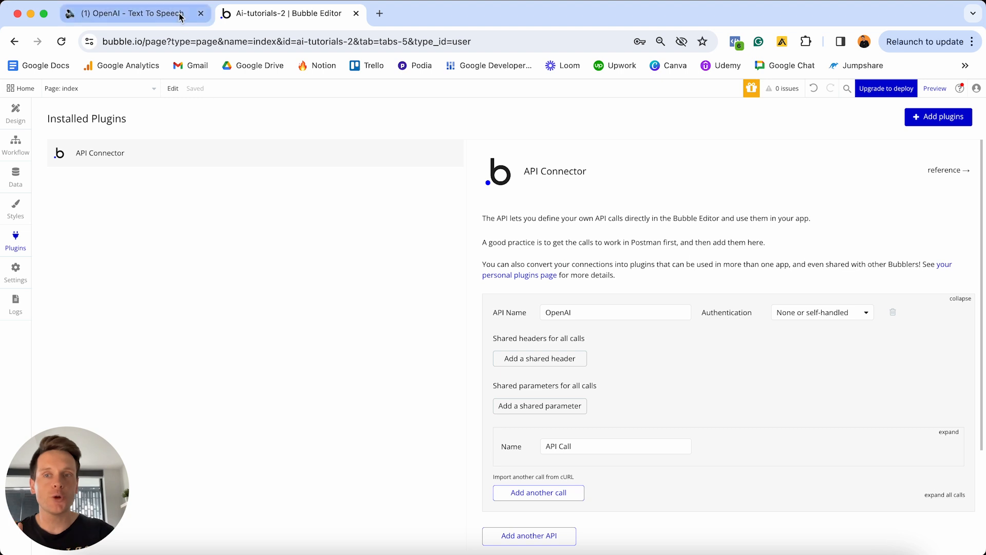
Open the OpenAI text-to-speech documentation linked in the Notion checklist and place its browser tab after the Bubble editor
left_click(128, 13)
left_click(480, 335)
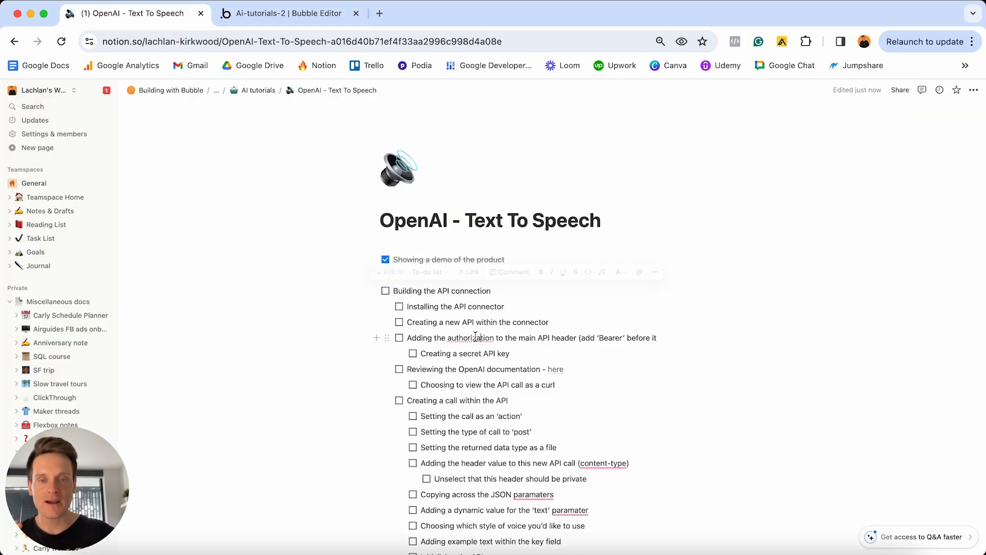
left_click(557, 376)
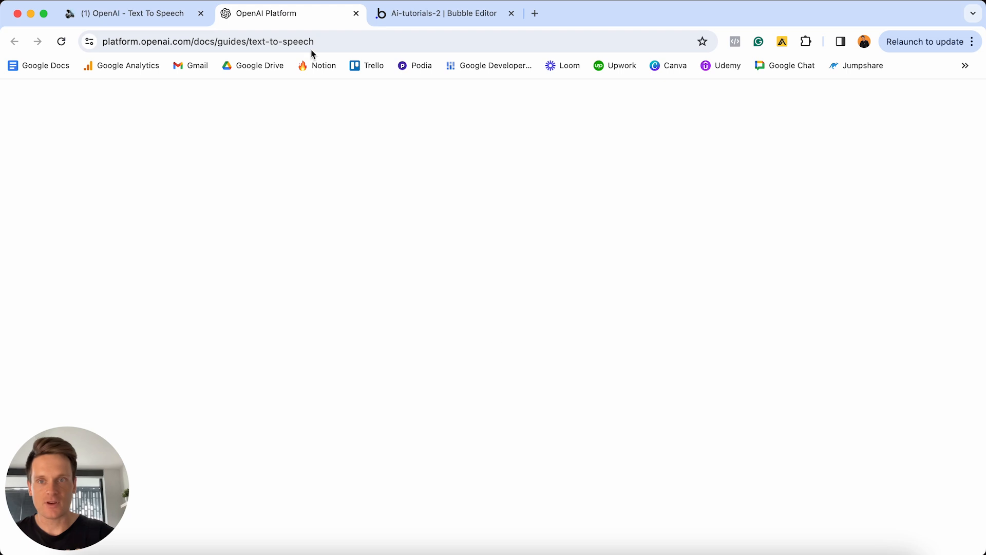
left_click_drag(297, 15, 477, 18)
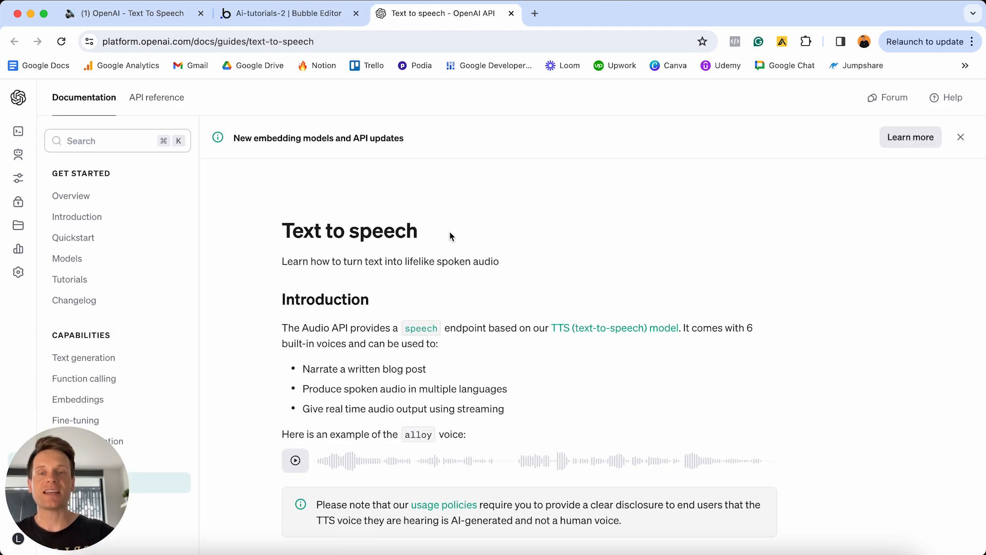
View the Quick start speech request in the documentation as Python code, and switch the sample back to curl
left_click_drag(450, 236, 280, 229)
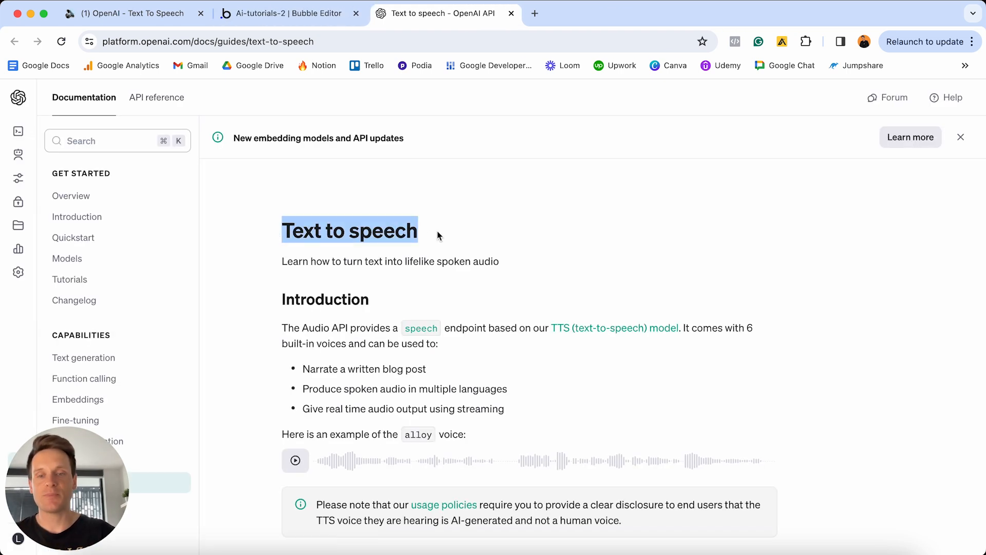
scroll(437, 235, "down", 6)
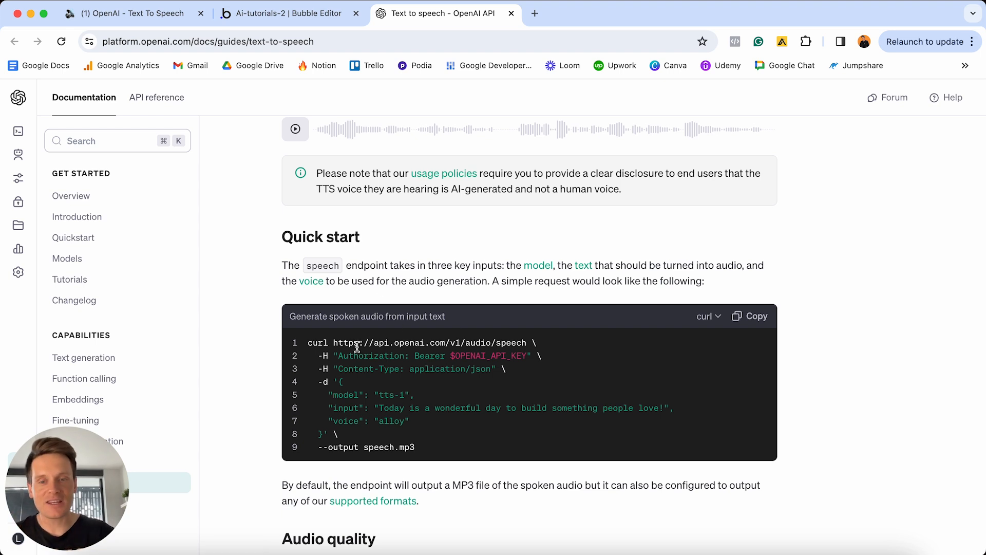
left_click(711, 319)
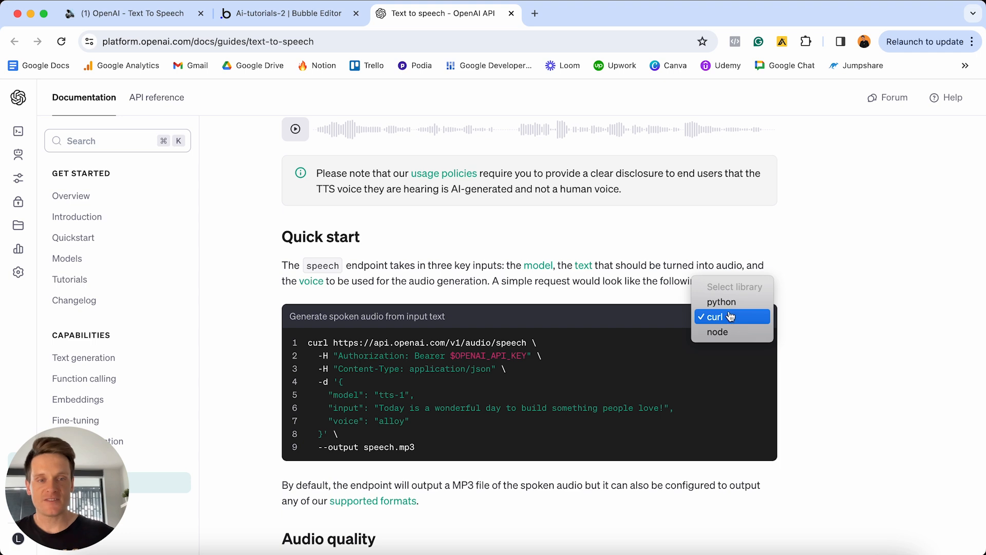
left_click(722, 302)
left_click(711, 315)
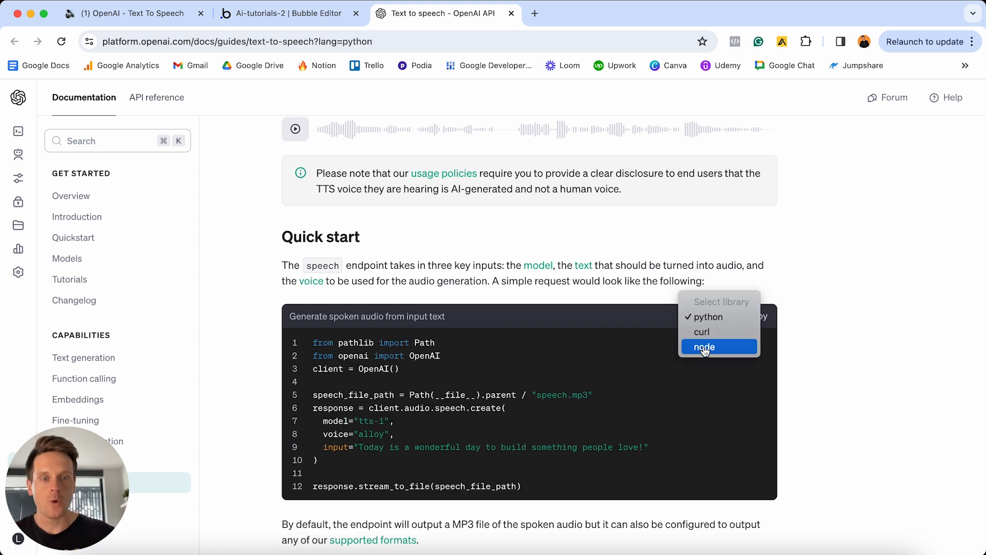
left_click(714, 332)
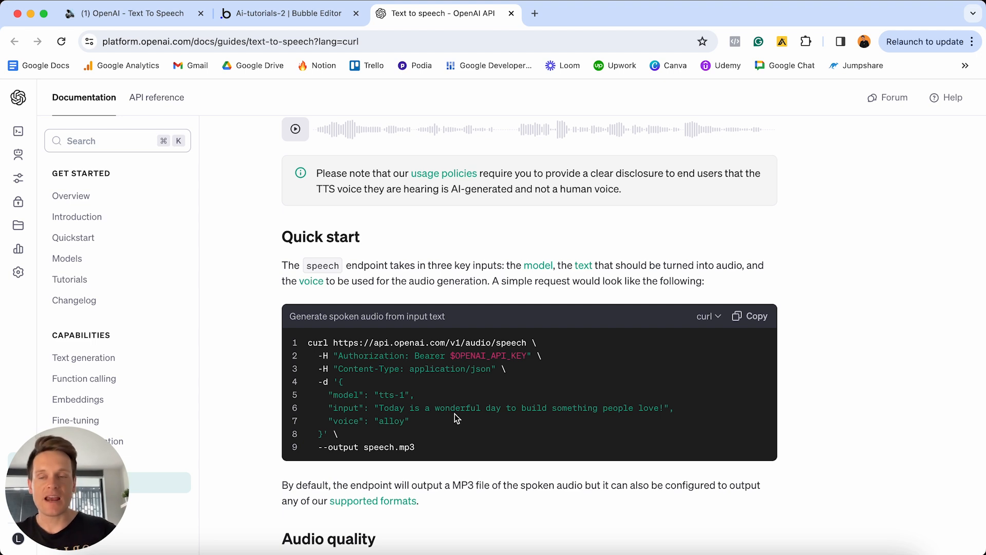
Open OpenAI's API keys page in a separate browser tab, keeping the text-to-speech guide open
mouse_move(25, 206)
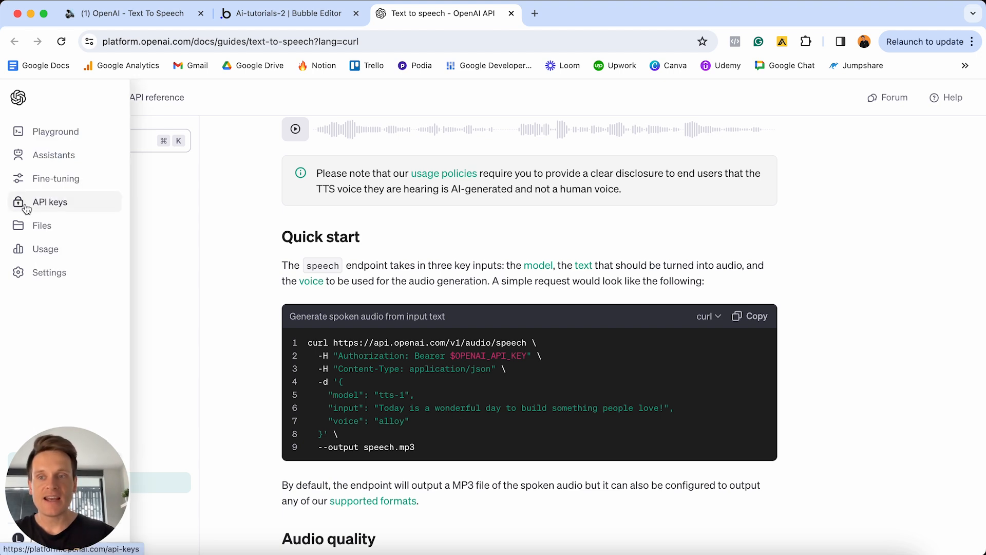
left_click(31, 206, "super")
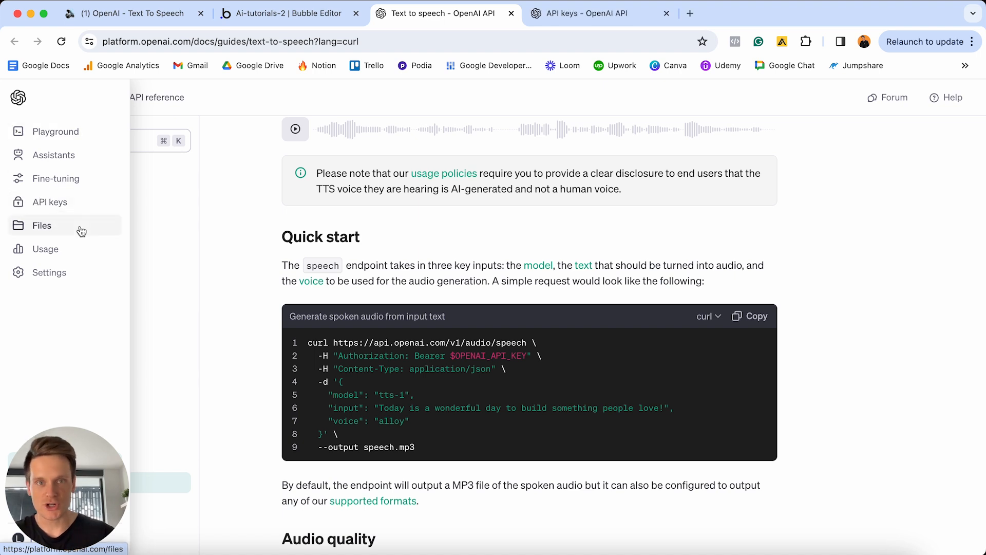
Look over OpenAI's API keys page, and in the Bubble editor set the OpenAI API's authentication to Private key in header
left_click(558, 11)
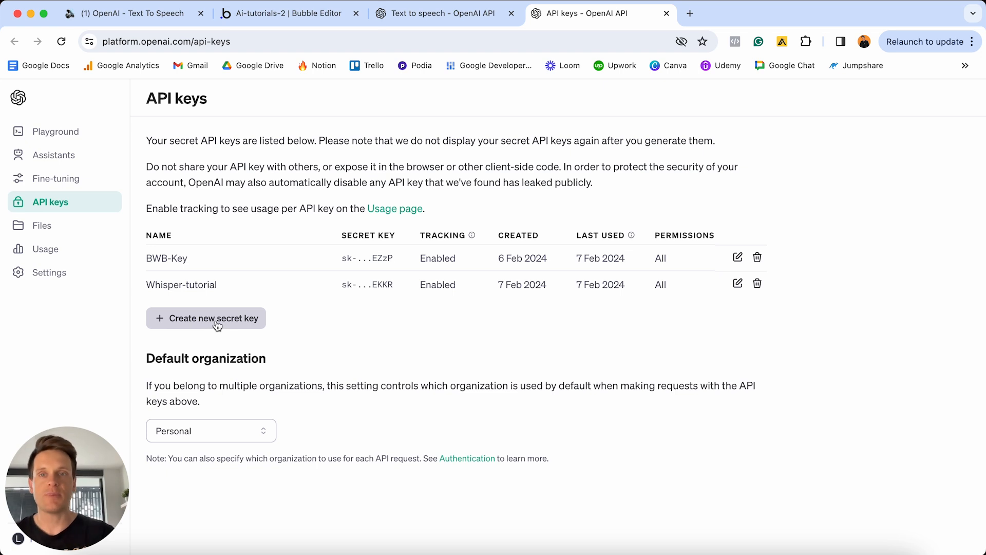
left_click(311, 15)
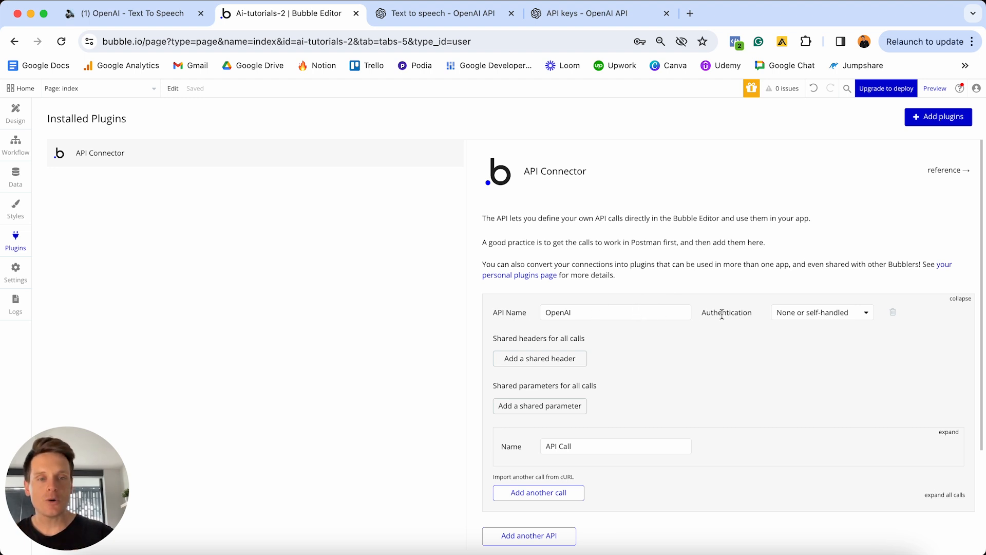
left_click(787, 313)
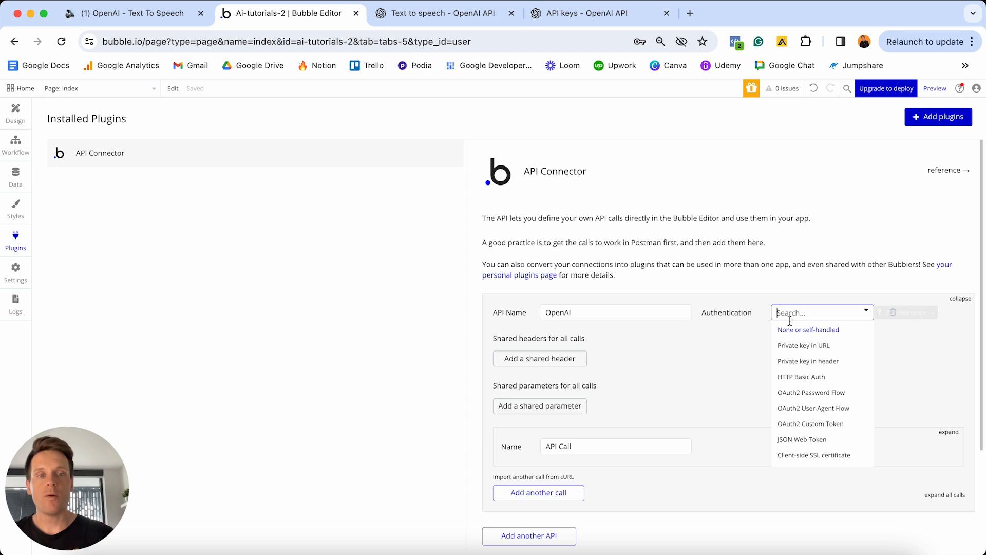
left_click(799, 365)
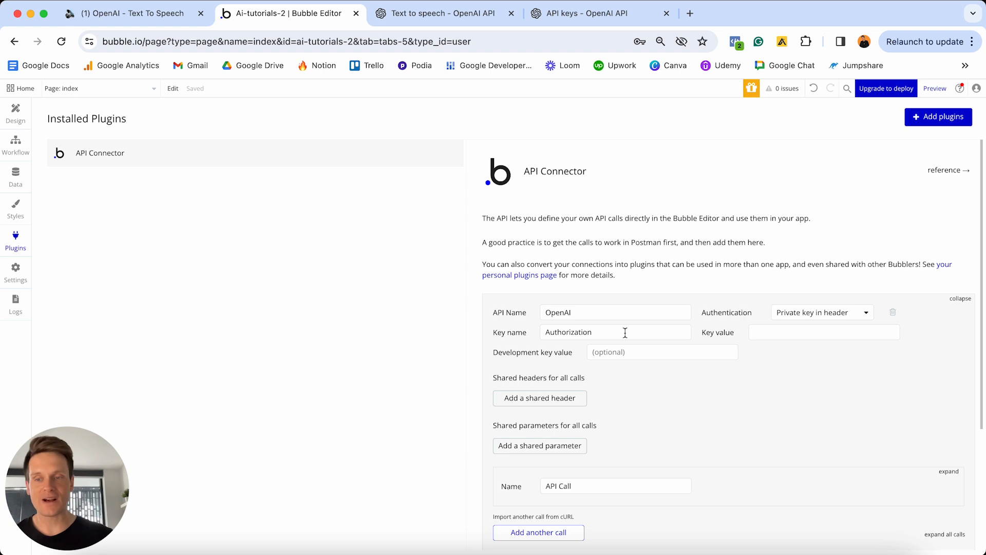
Fill in the Authorization key value with the prefix "Bearer", a space and the OpenAI secret API key
left_click(764, 332)
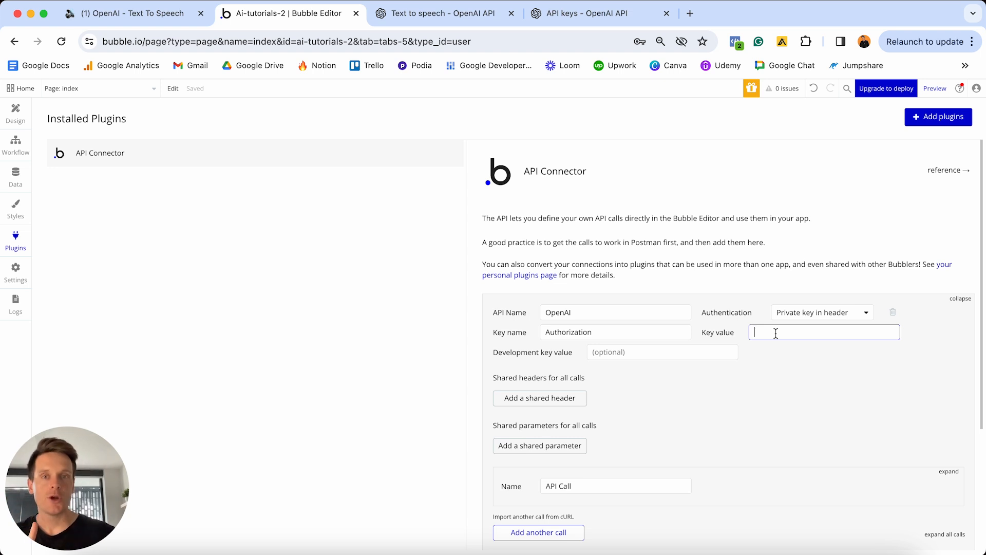
type("Bearer")
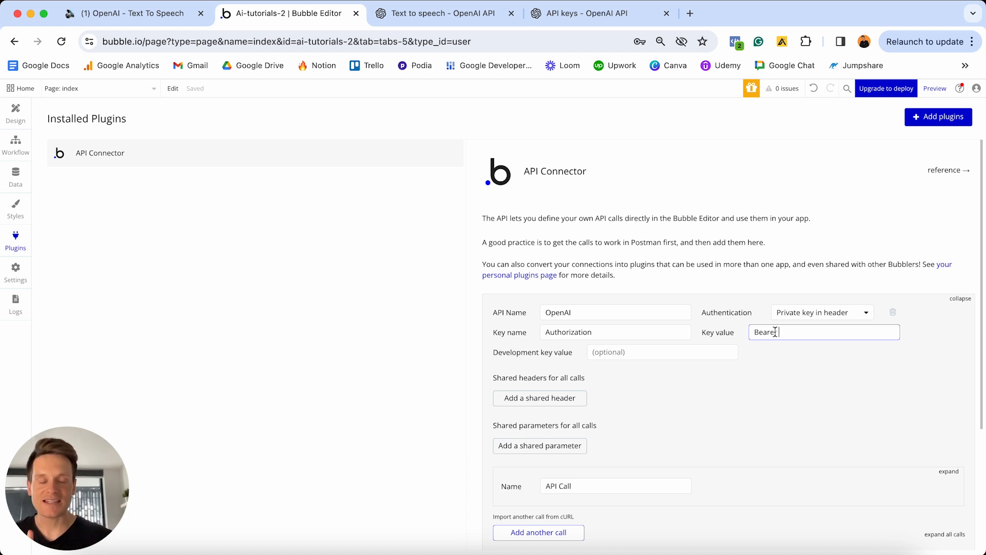
key("super+v")
left_click(784, 357)
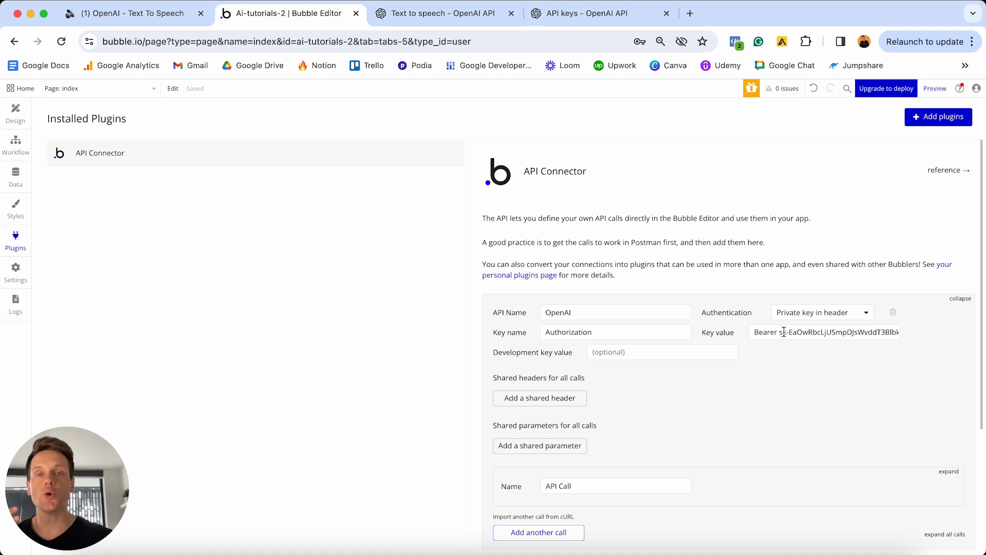
Compare the Authorization header and its Bearer value in the documentation's curl sample with the key name and key value in Bubble
left_click(483, 21)
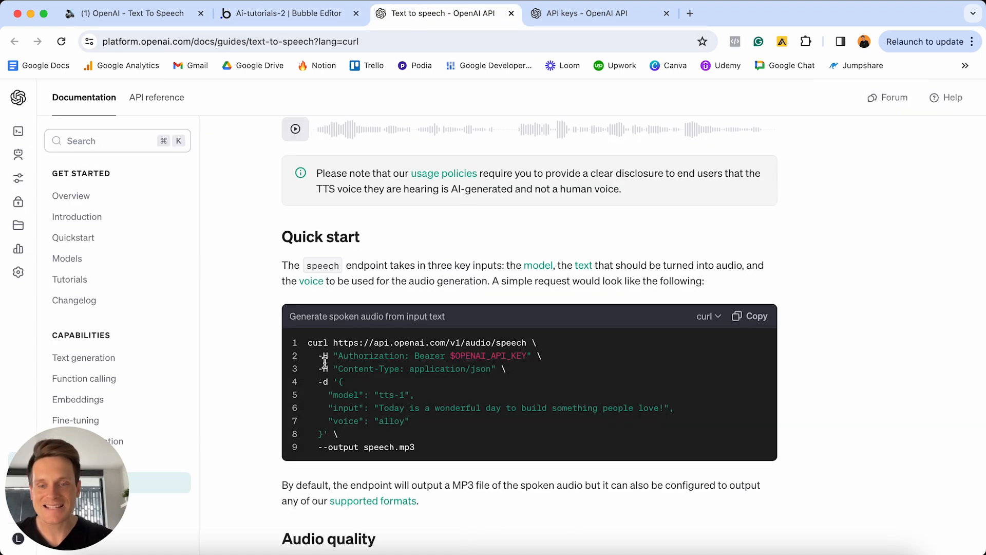
left_click_drag(323, 356, 406, 355)
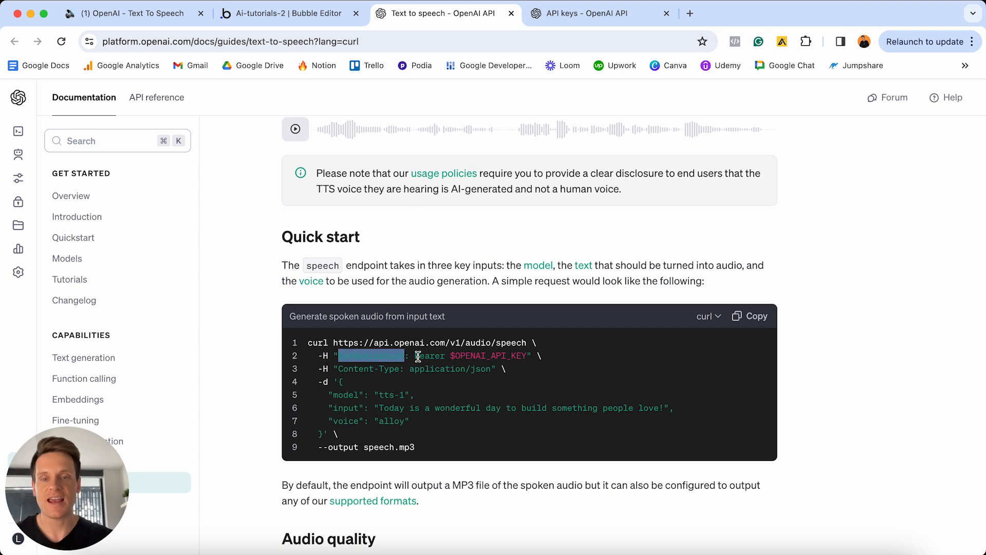
left_click(288, 14)
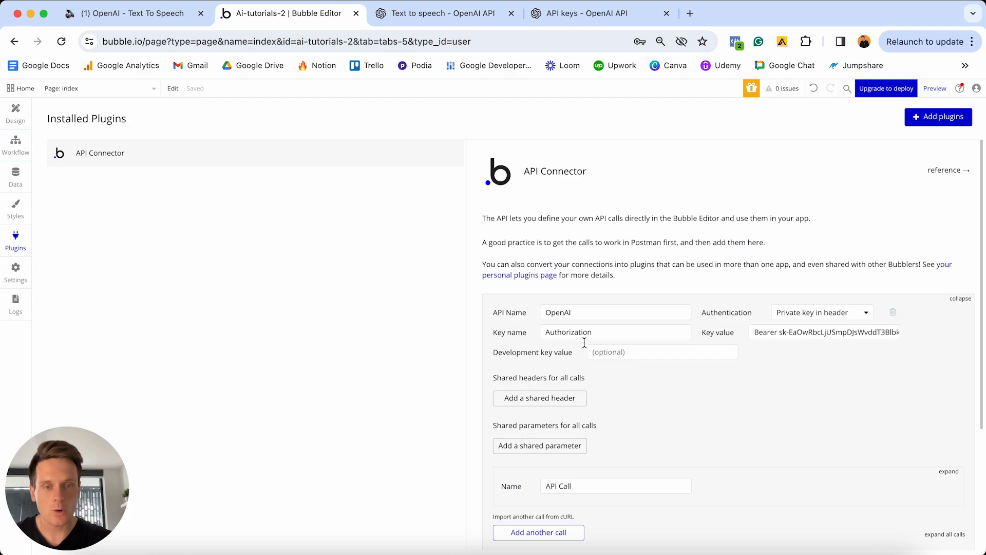
left_click(436, 16)
left_click(430, 358)
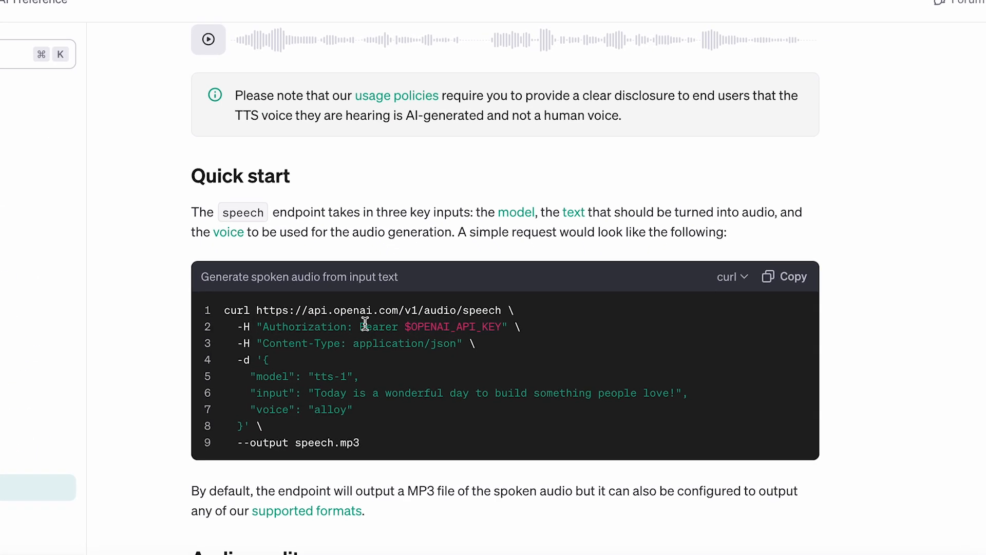
left_click_drag(365, 323, 499, 327)
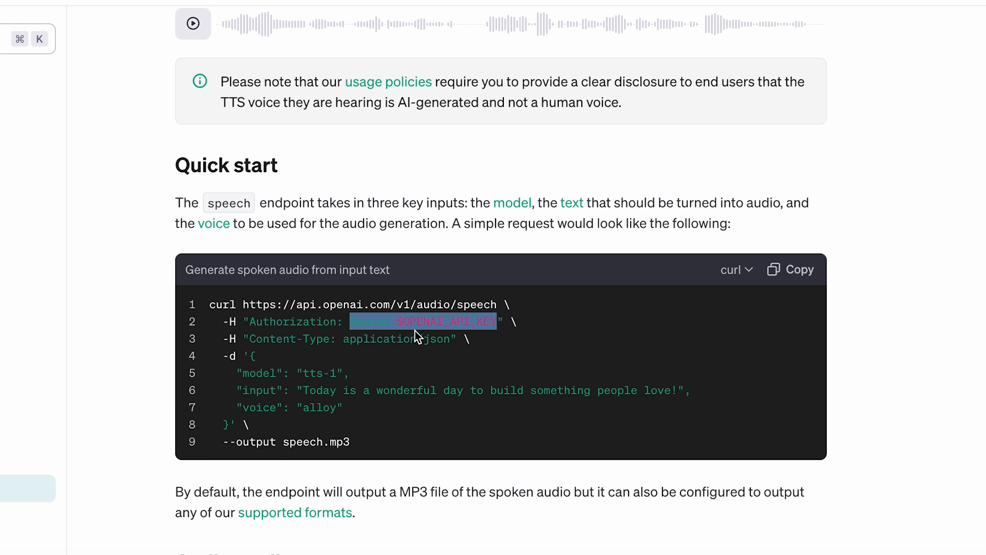
left_click(496, 322)
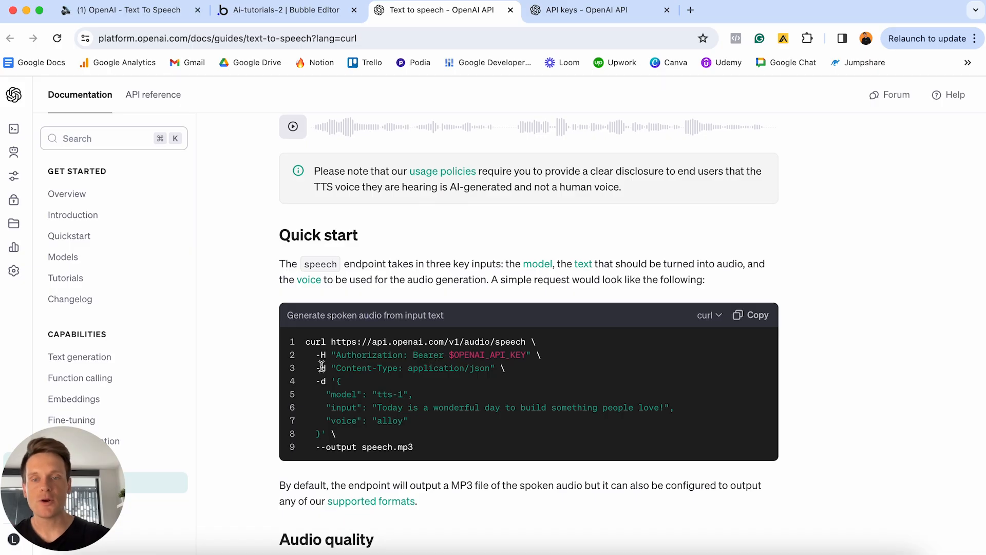
Examine the Content-Type header and its application/json value in the curl sample, checking against the API's setup in Bubble
double_click(323, 368)
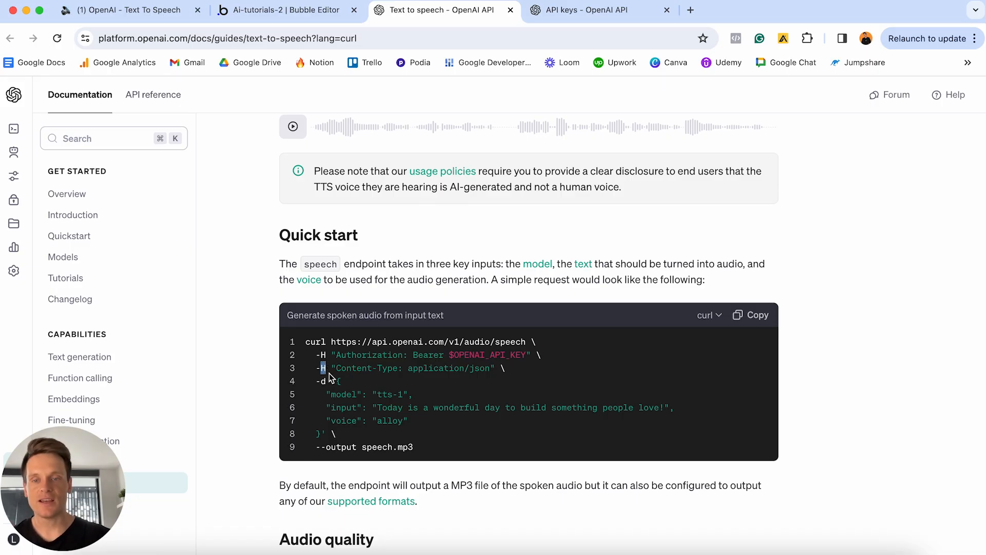
left_click(285, 12)
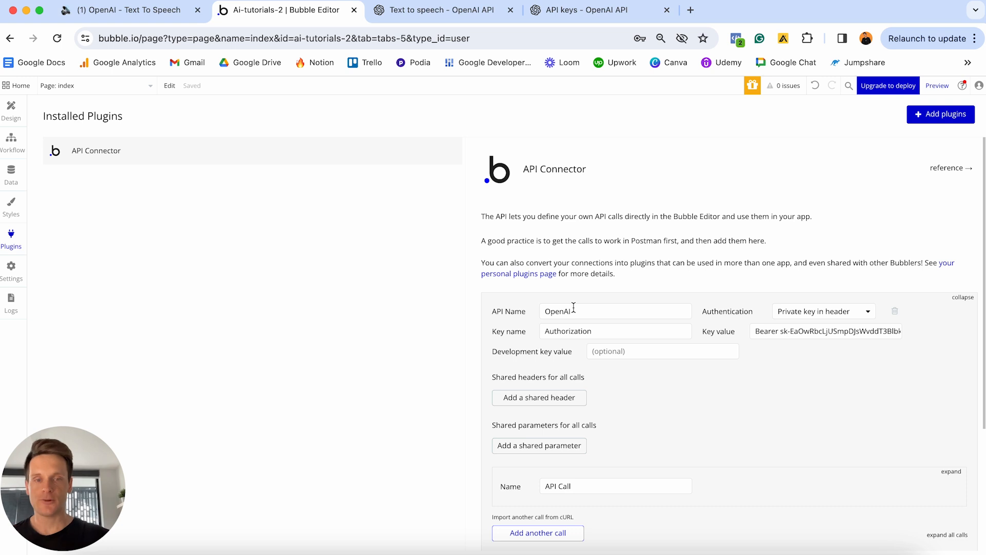
left_click(441, 10)
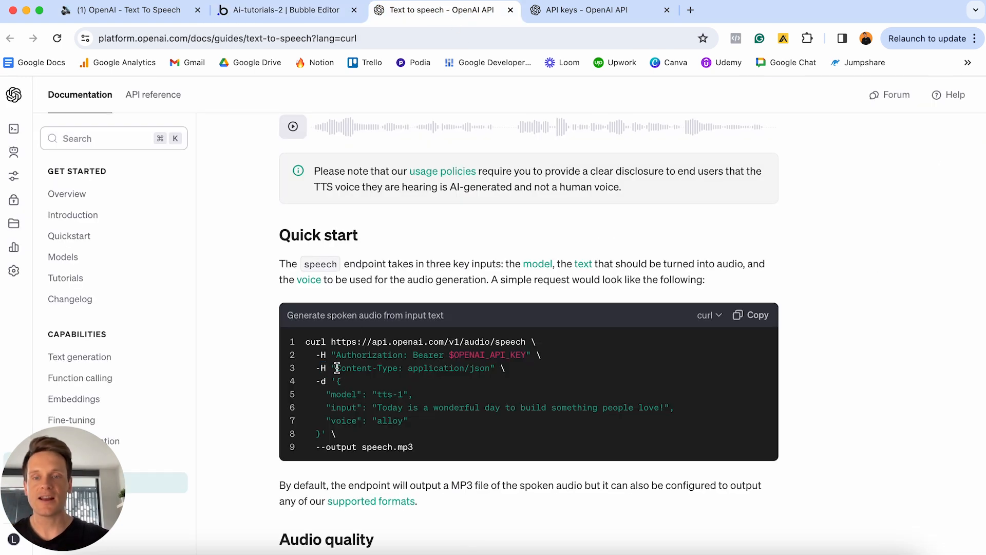
left_click_drag(336, 369, 395, 369)
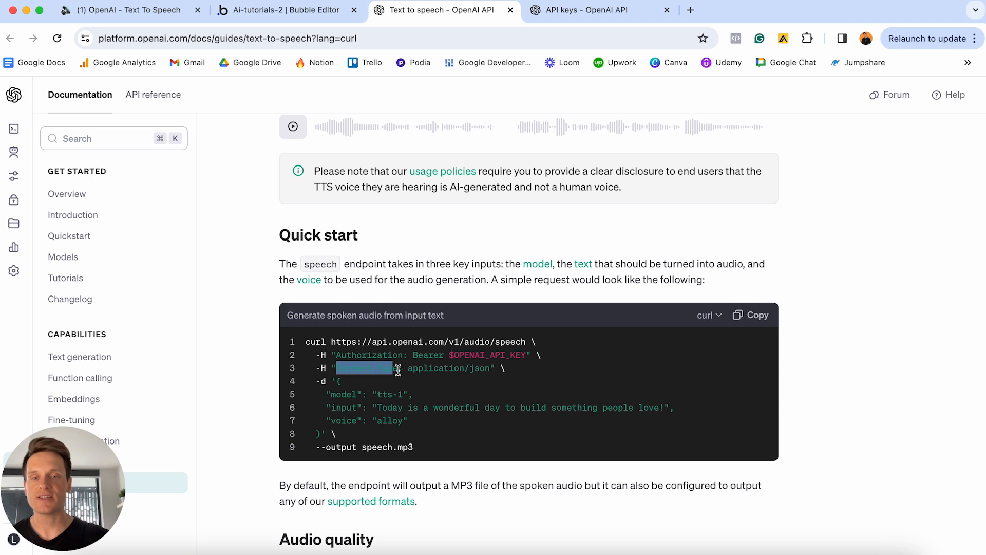
left_click_drag(410, 368, 489, 368)
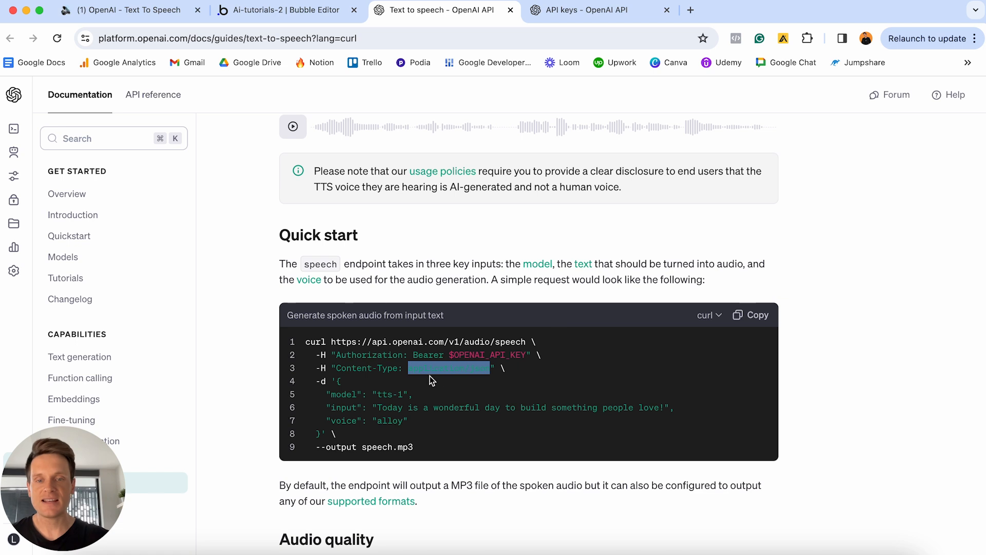
left_click(491, 374)
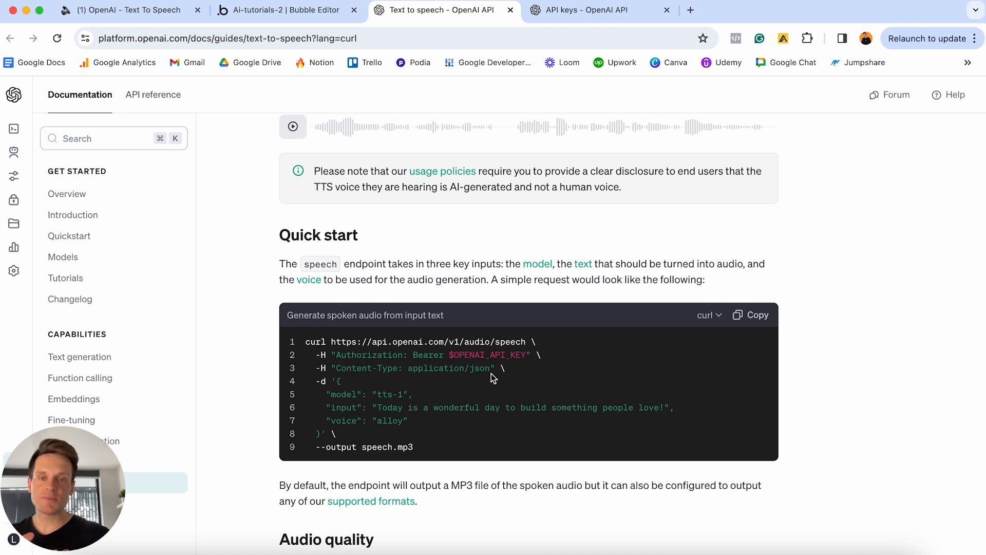
In the Bubble editor, expand the OpenAI API's first call and rename it "Text to speech"
left_click(326, 12)
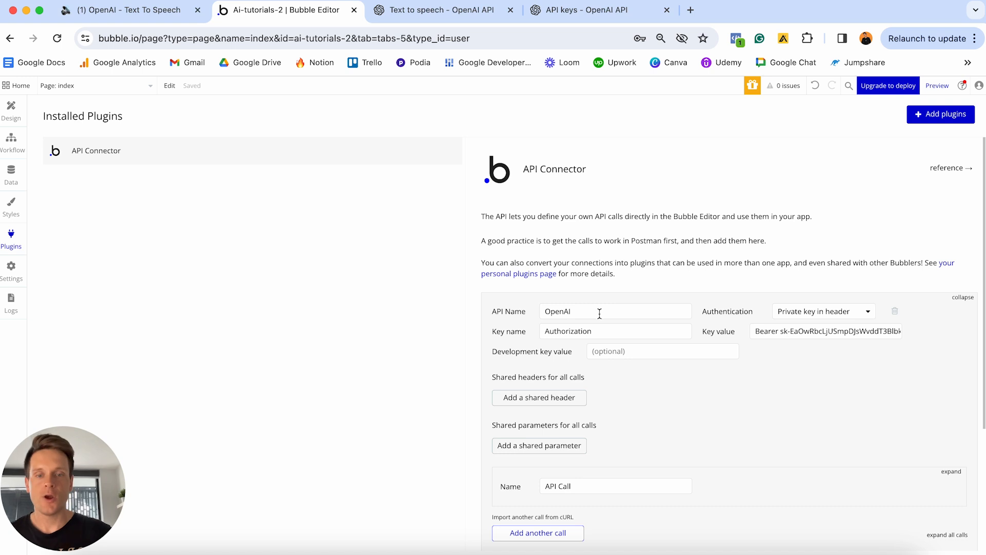
scroll(599, 313, "down", 3)
left_click(590, 353)
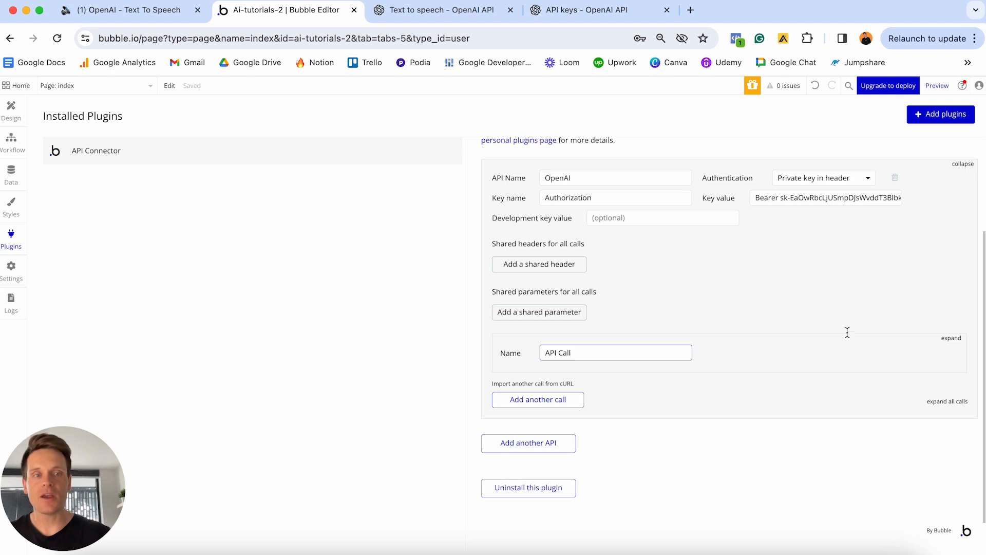
left_click(954, 338)
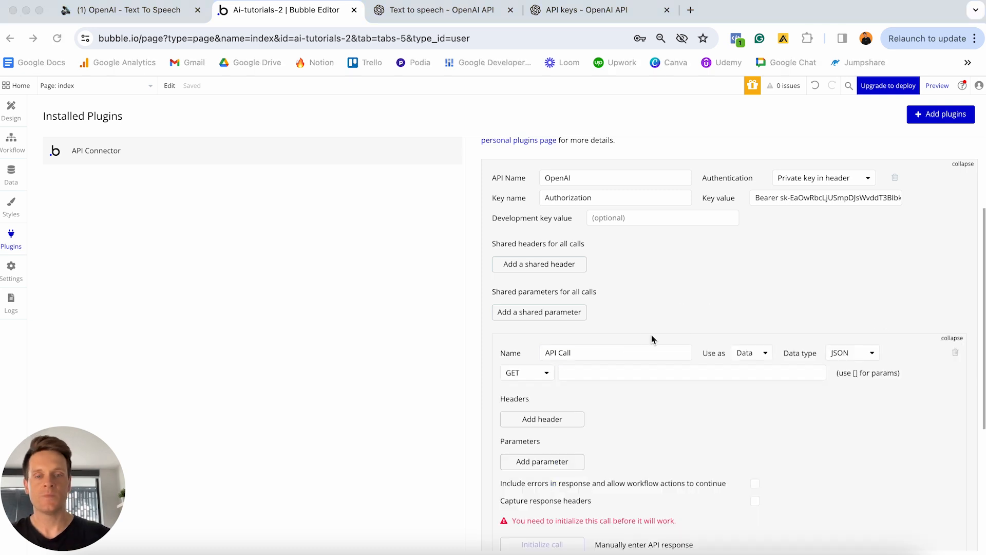
left_click(586, 352)
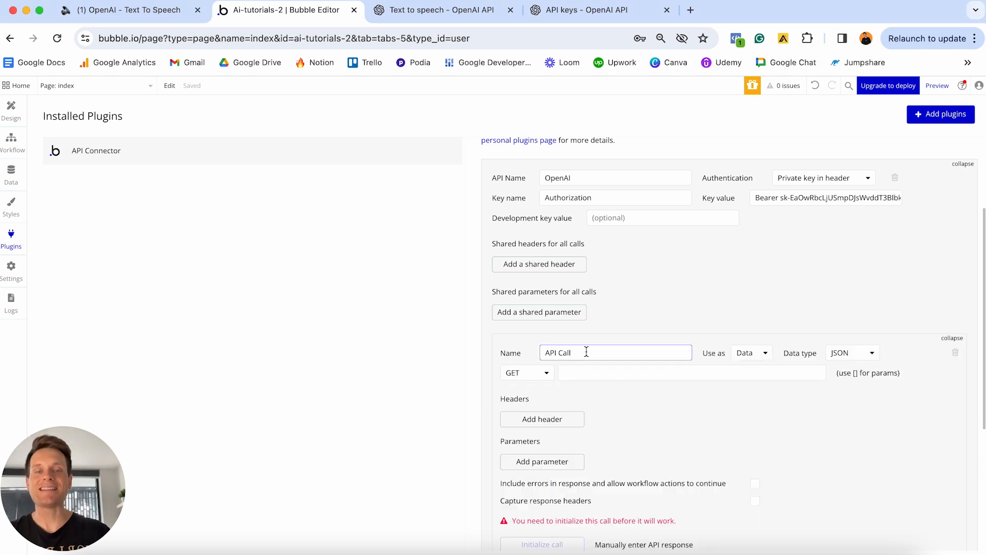
triple_click(586, 352)
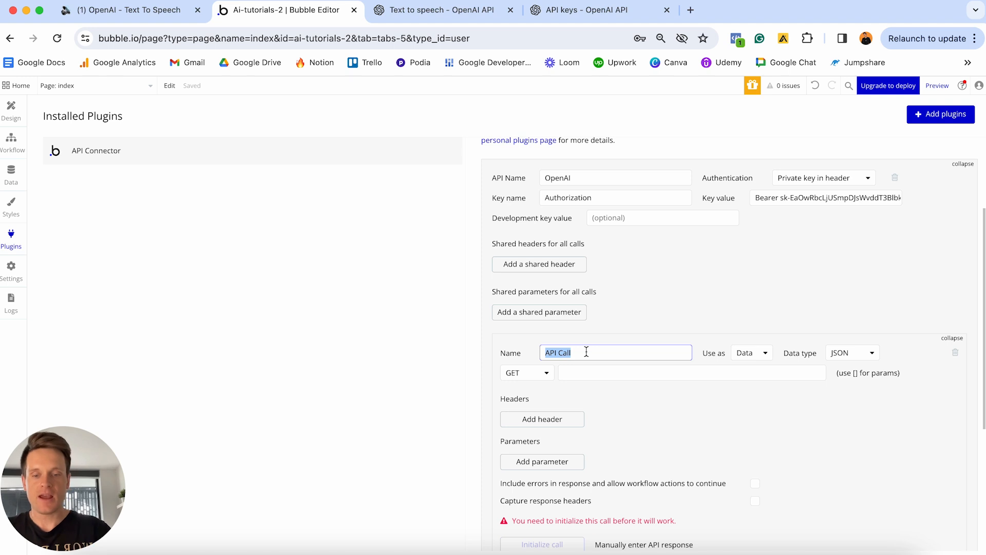
type("Text to sp")
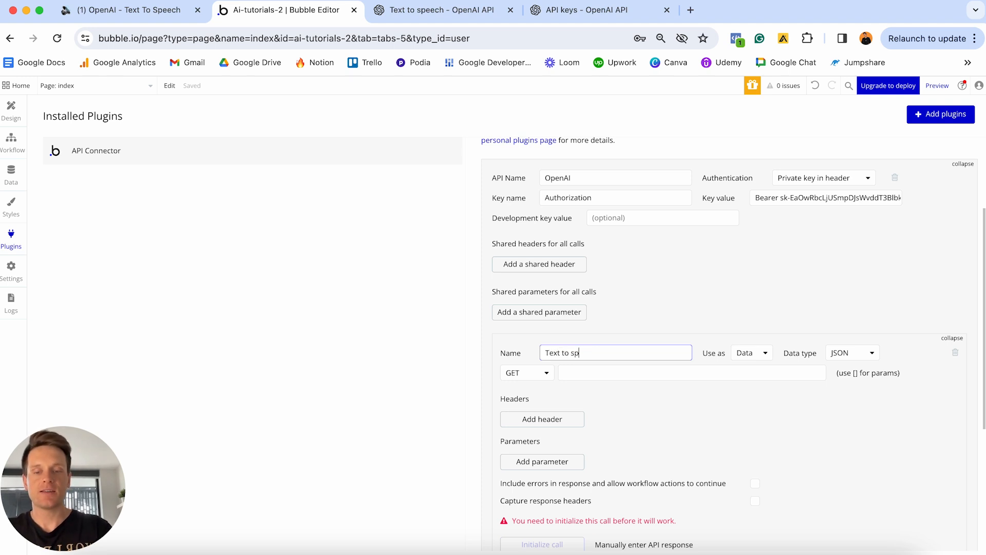
type("eech")
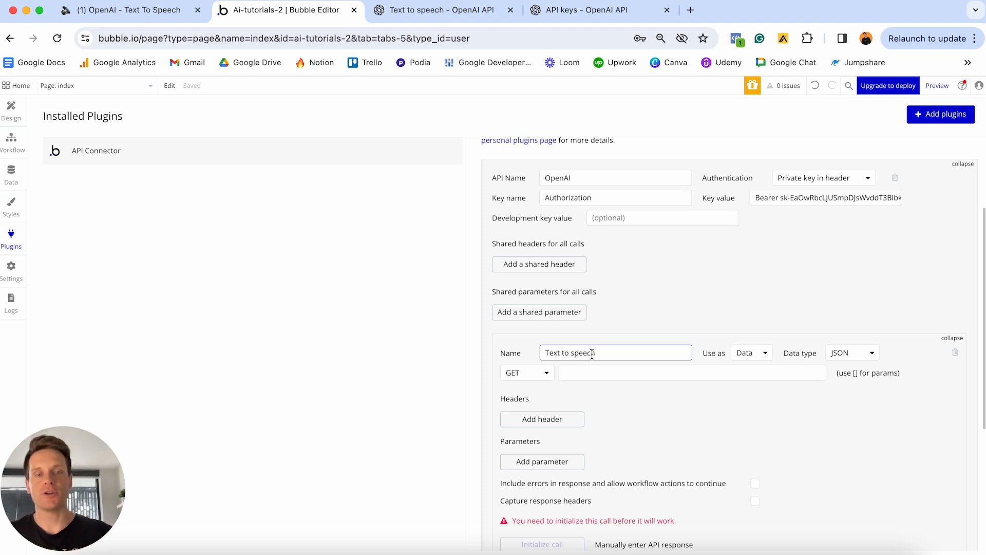
left_click(678, 329)
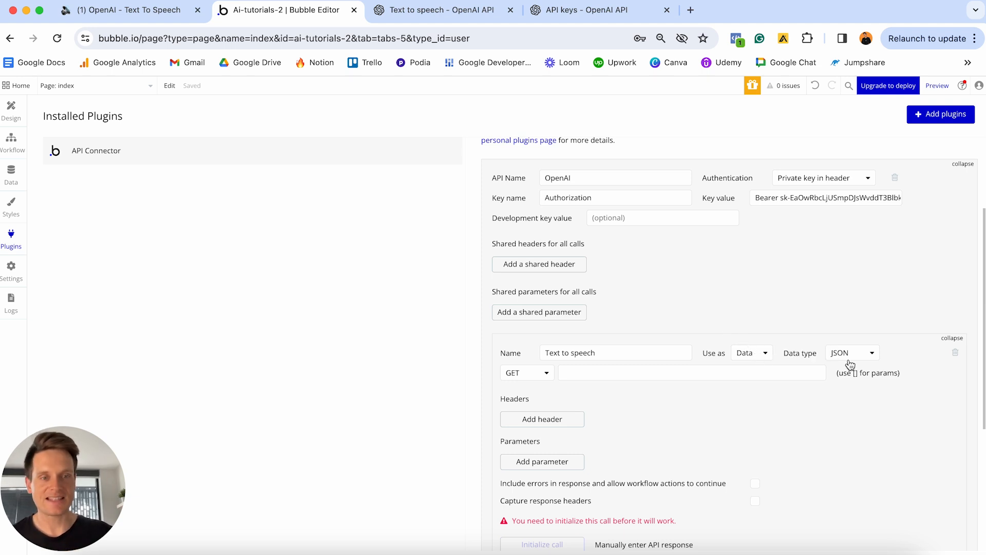
Set the Text to speech call to be used as an Action with the data type File
left_click(749, 351)
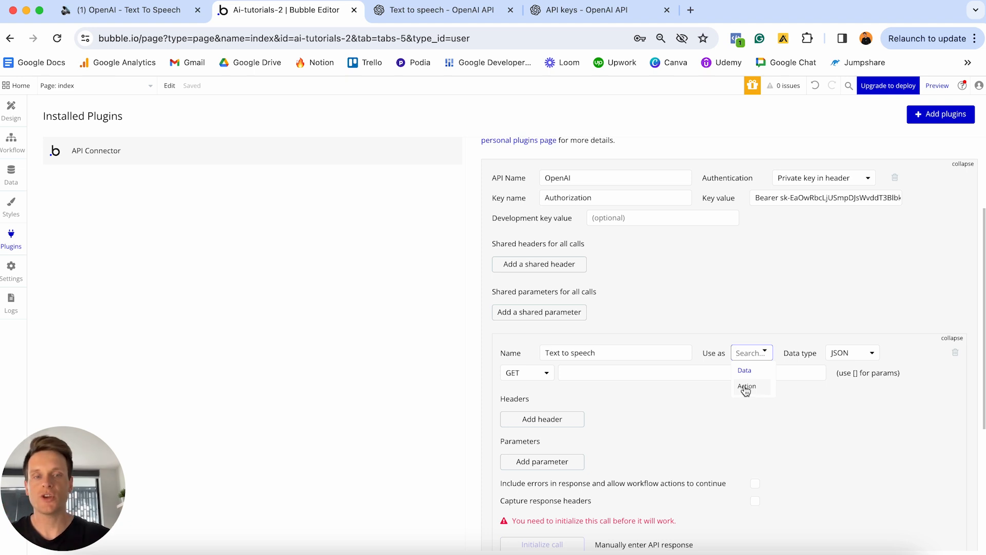
left_click(754, 390)
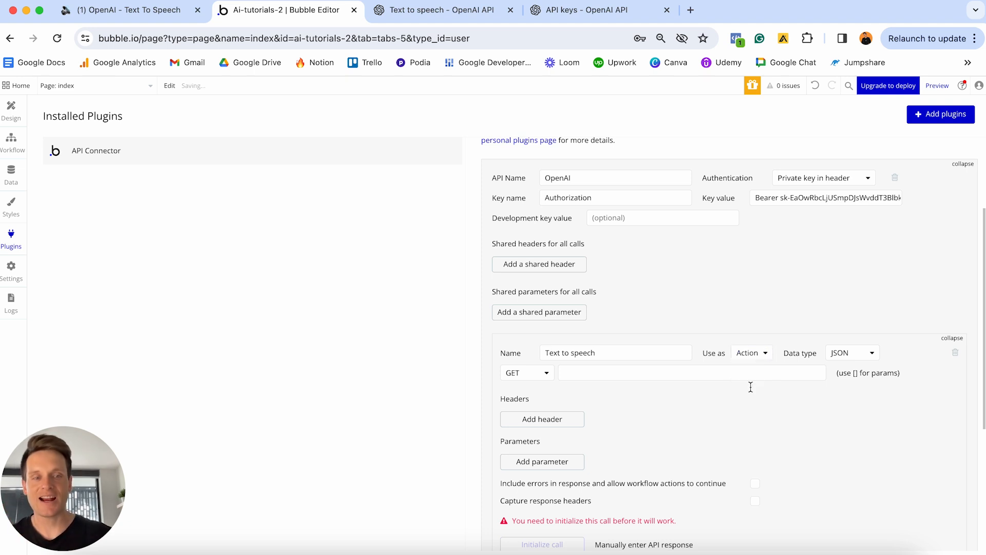
left_click(842, 354)
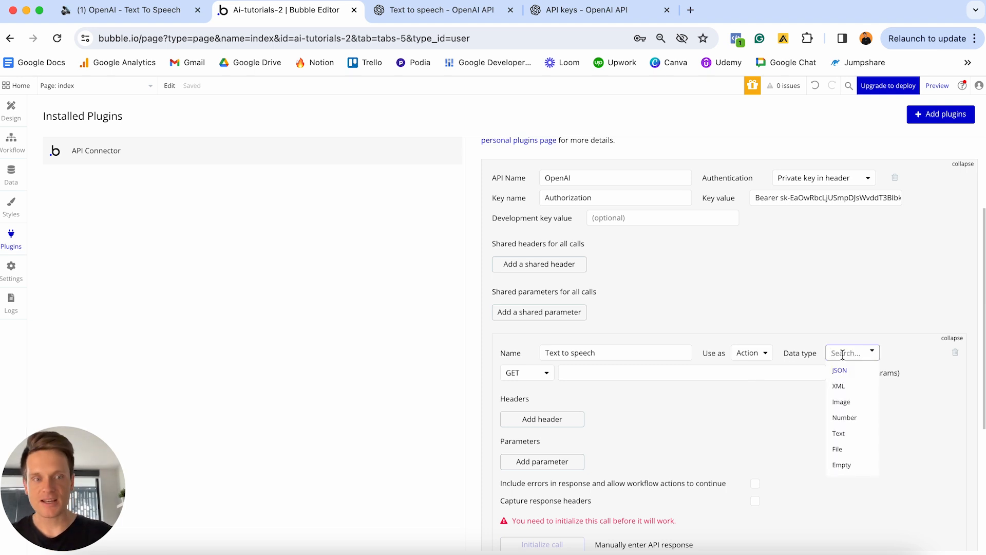
left_click(850, 452)
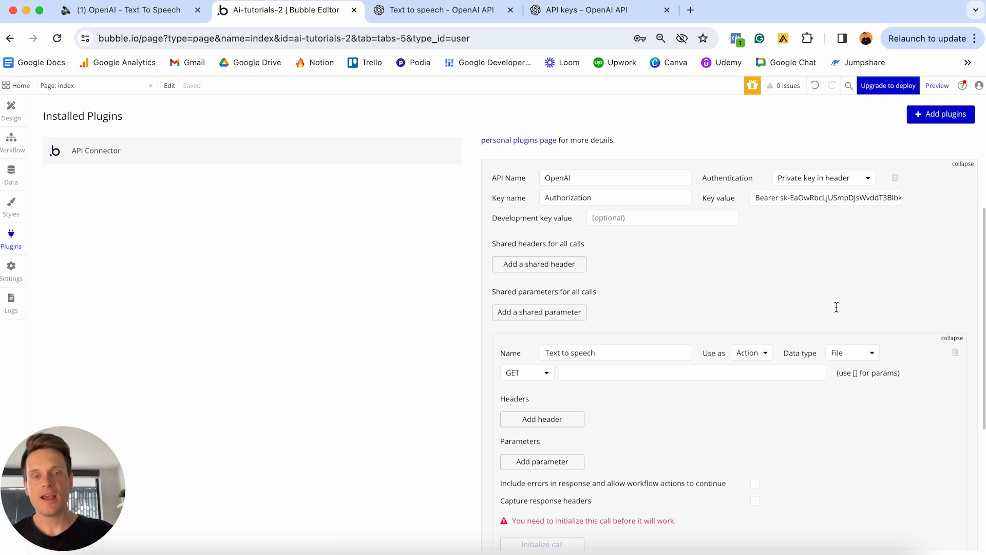
left_click(663, 376)
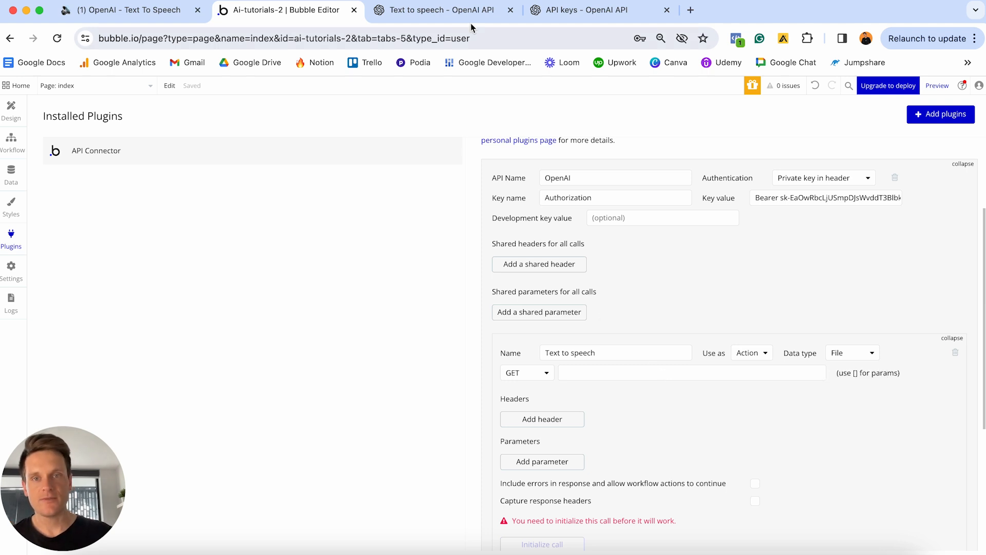
left_click(447, 10)
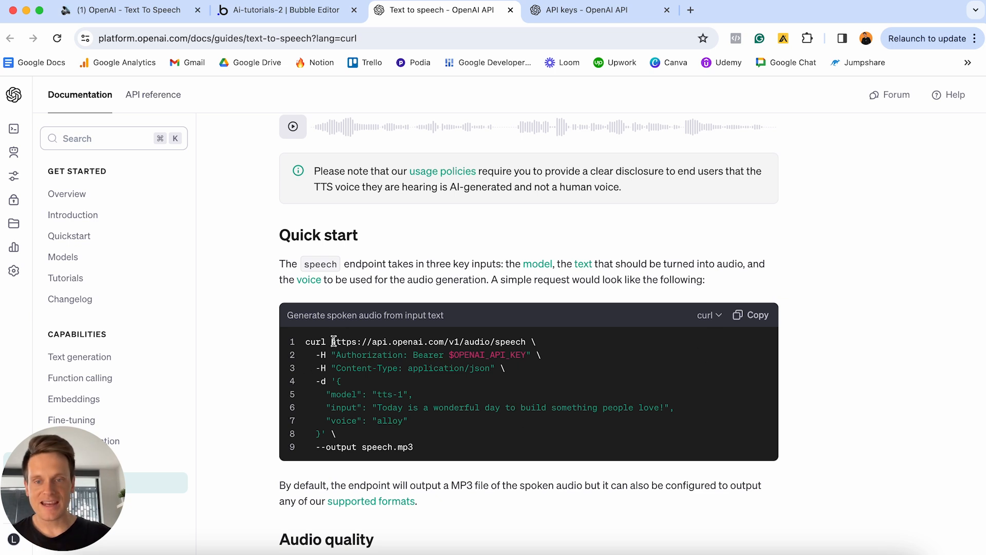
left_click_drag(332, 341, 528, 342)
key("ctrl+c")
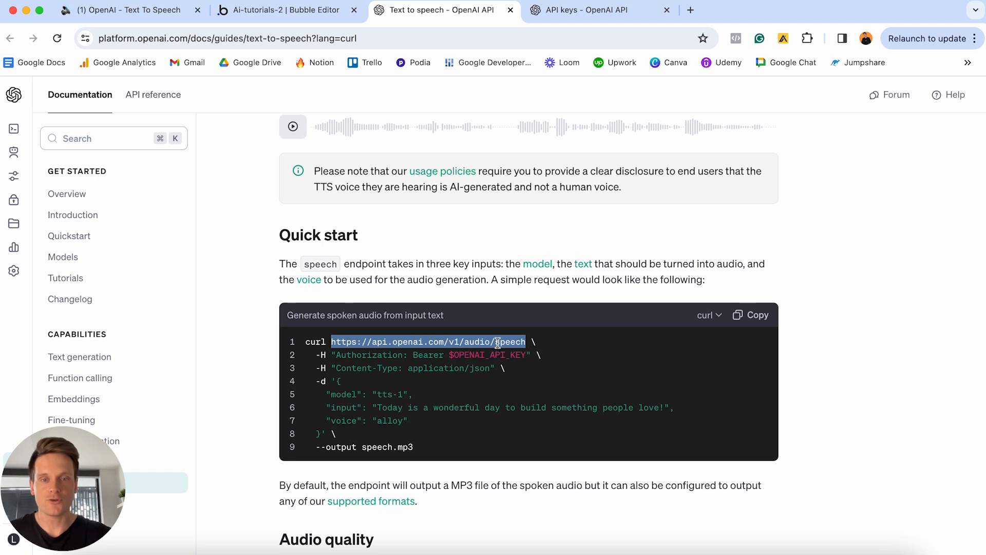
left_click(312, 14)
left_click(590, 373)
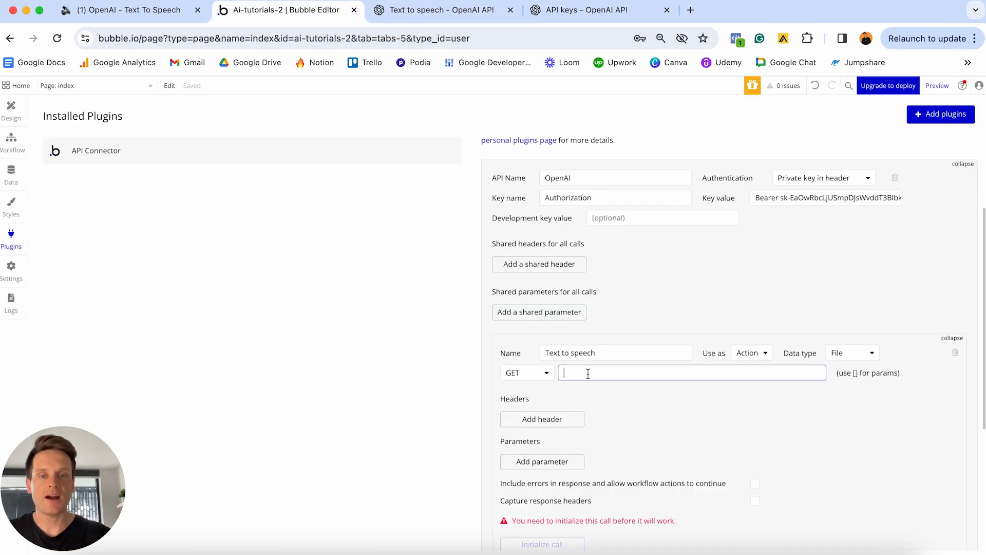
key("ctrl+v")
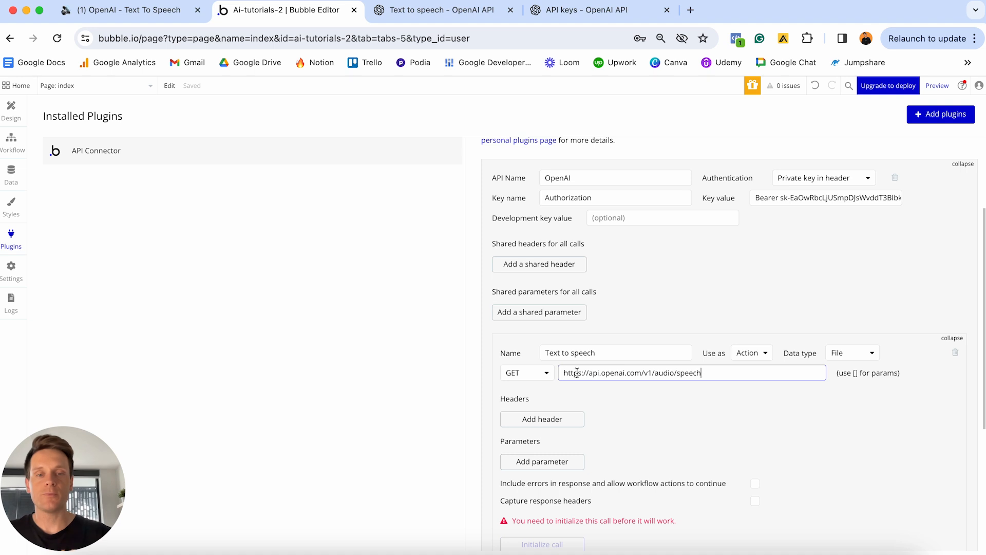
left_click(536, 377)
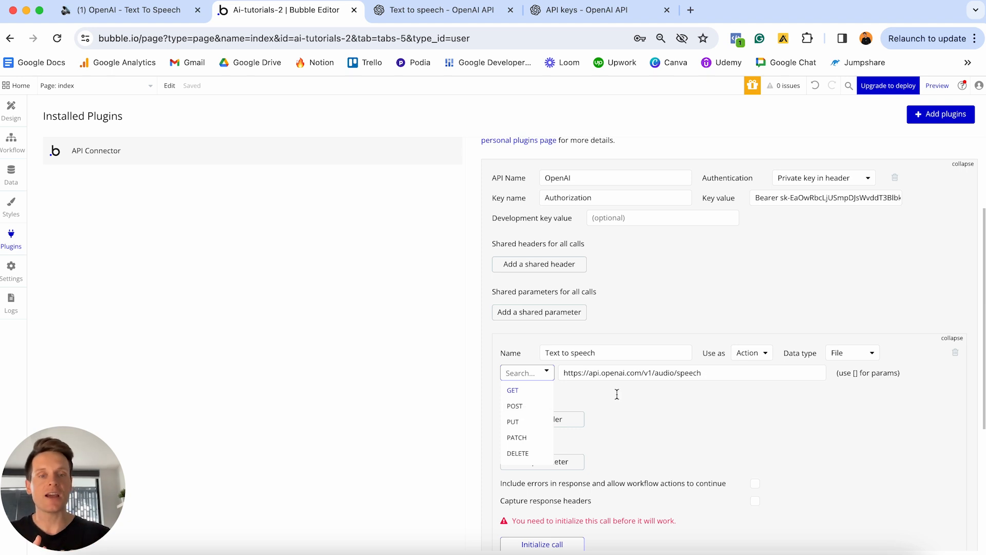
left_click(536, 411)
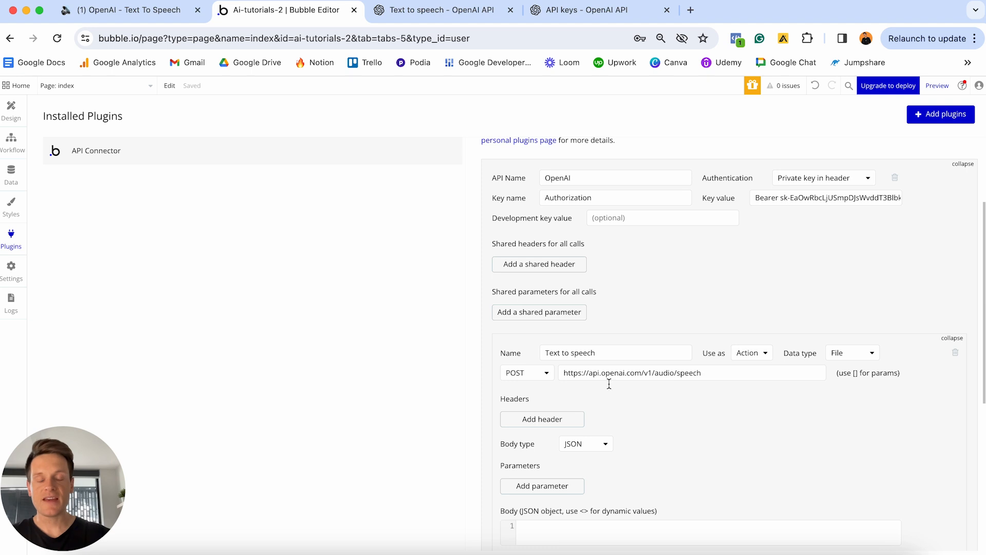
Add a header to the Text to speech call in Bubble, using the key Content-Type copied from the documentation's curl sample
scroll(609, 383, "down", 2)
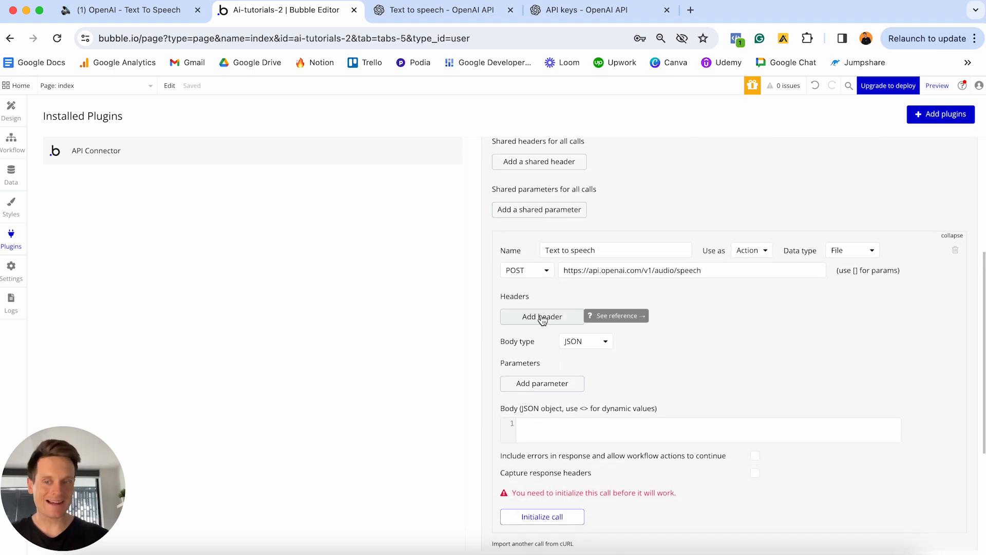
left_click(401, 10)
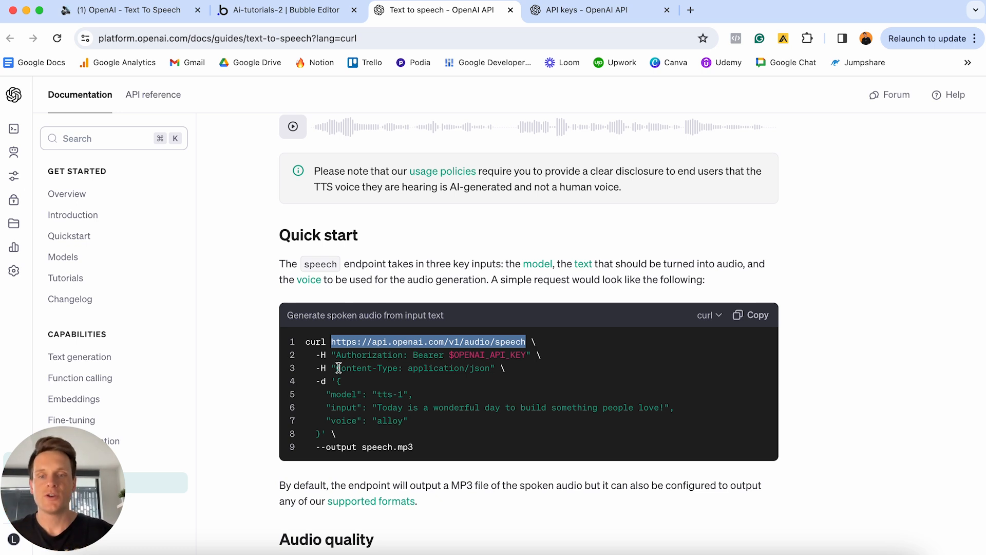
left_click_drag(340, 365, 396, 372)
key("super+c")
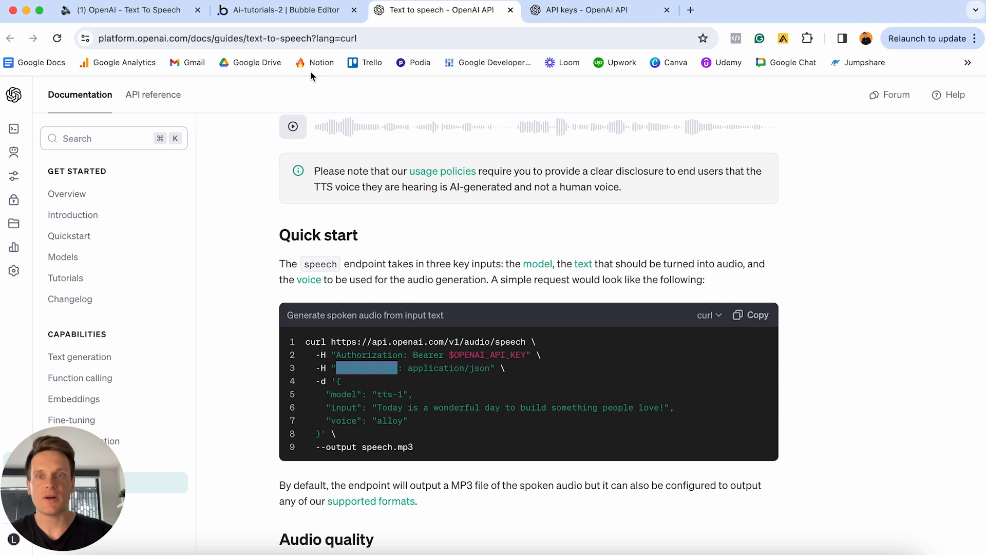
left_click(305, 13)
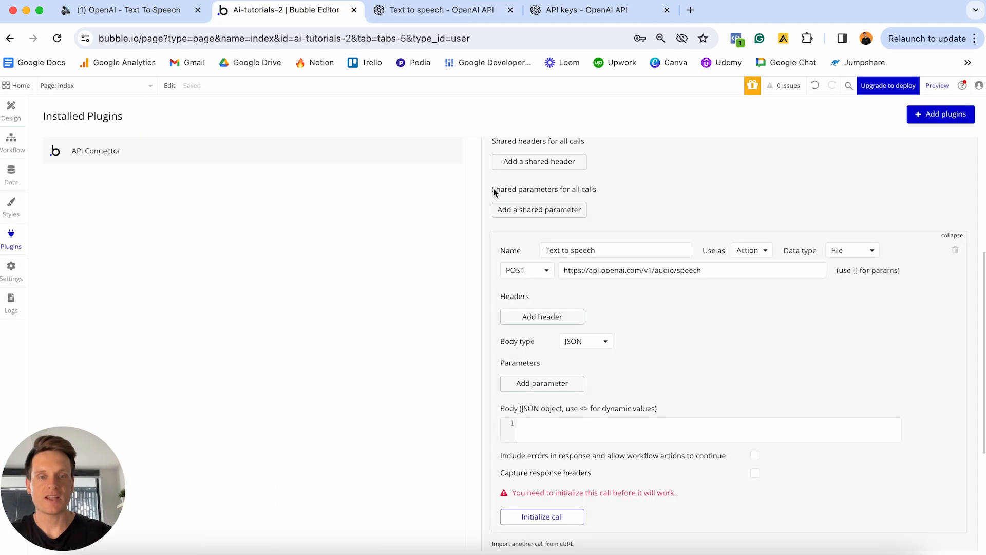
left_click(548, 318)
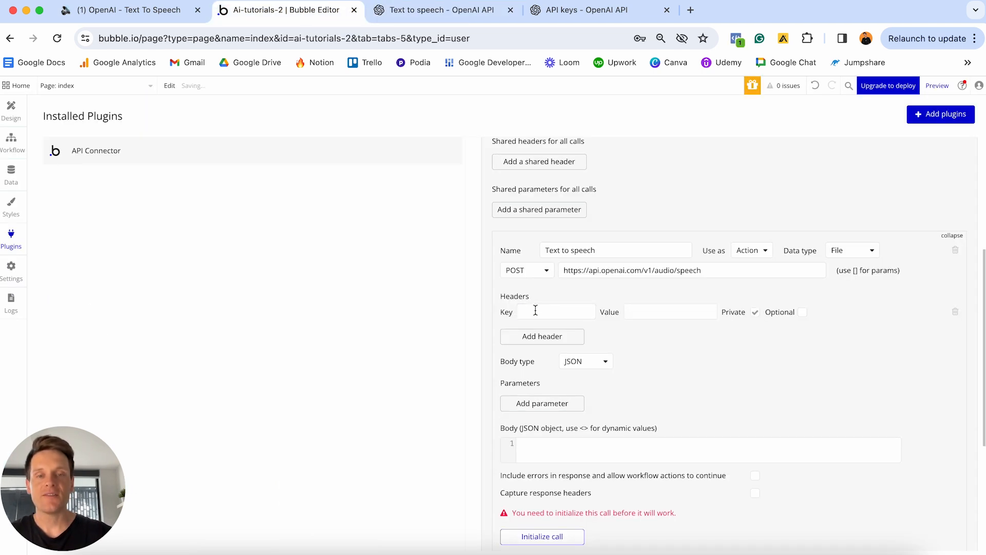
left_click(535, 312)
key("super+v")
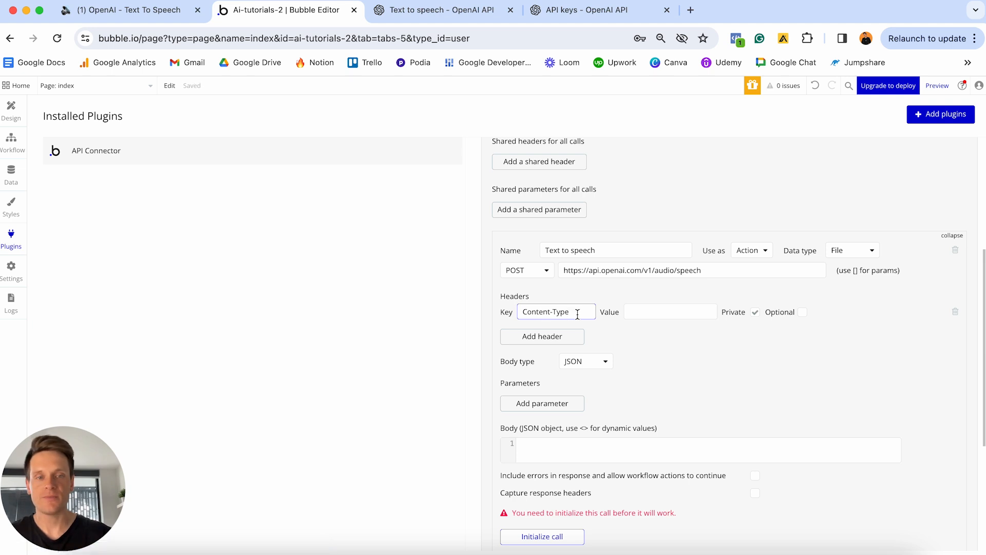
Set the Content-Type header's value to application/json, copied from the curl sample, and make the header non-private
left_click(405, 10)
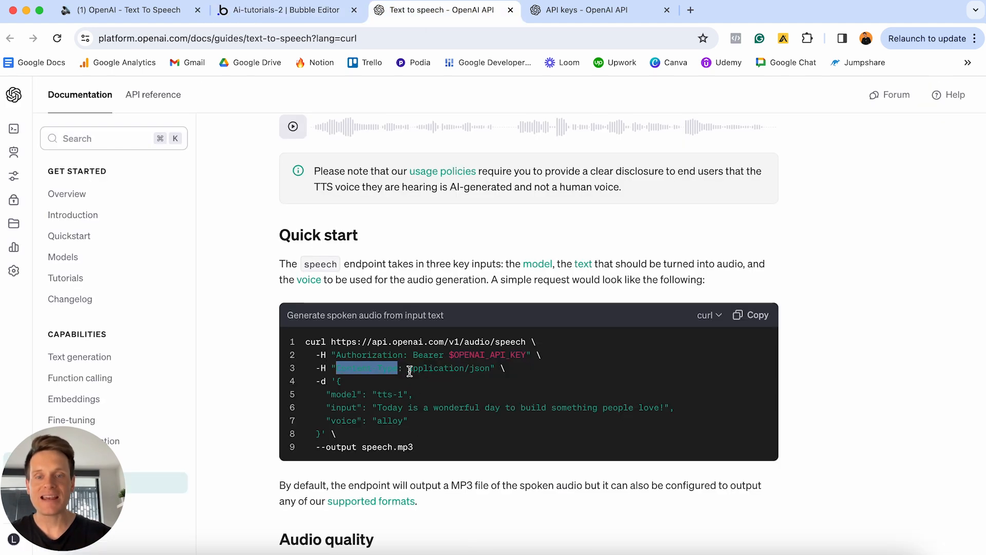
left_click_drag(408, 368, 491, 369)
key("super+c")
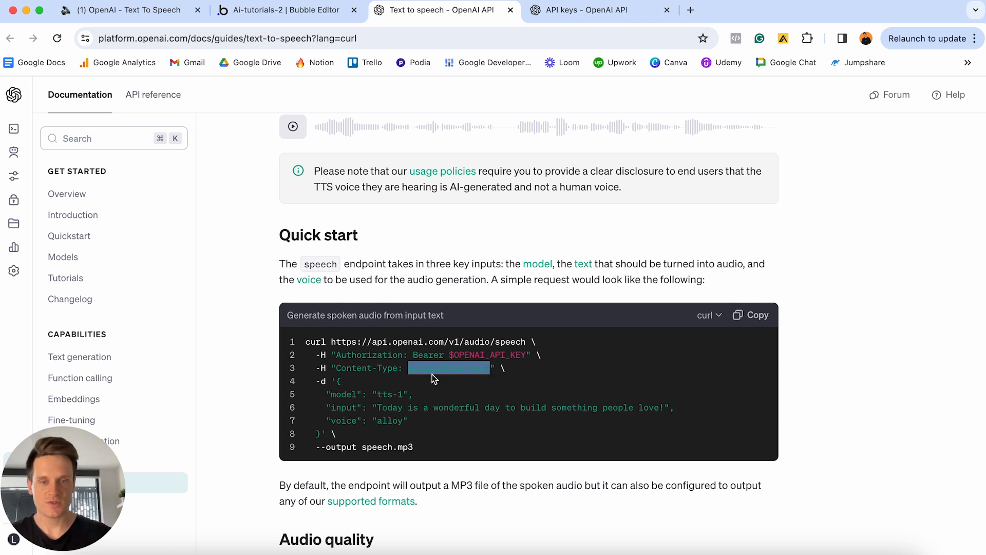
left_click(332, 13)
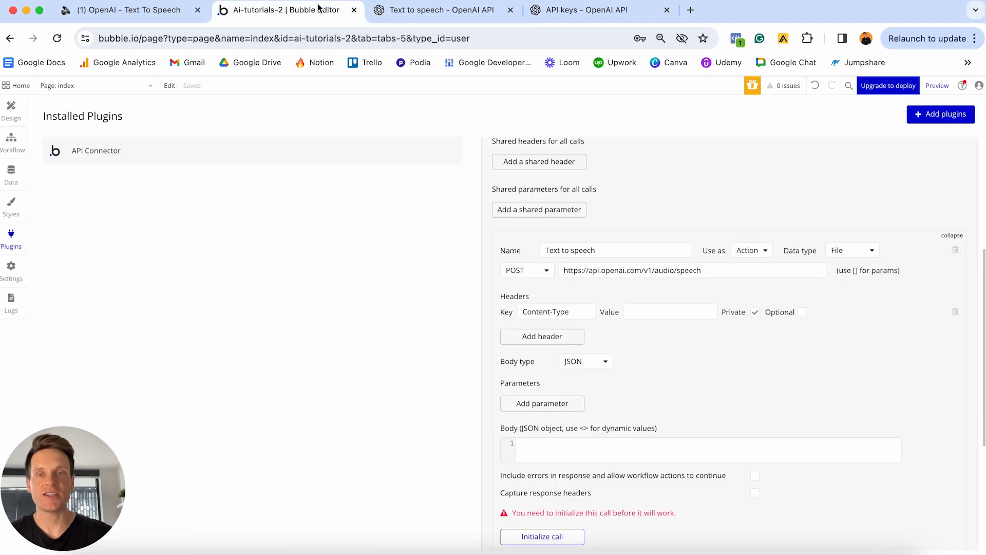
left_click(640, 312)
key("super+v")
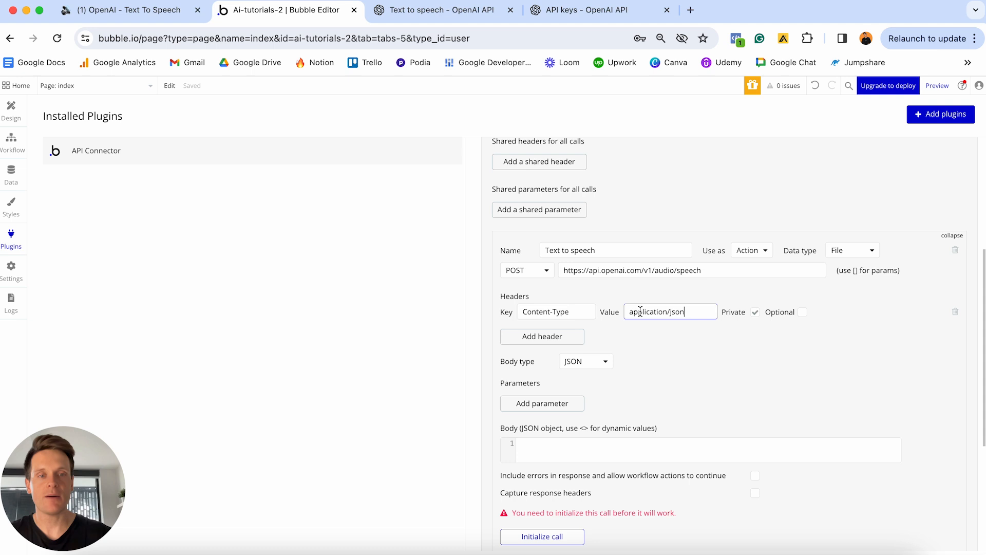
left_click(757, 323)
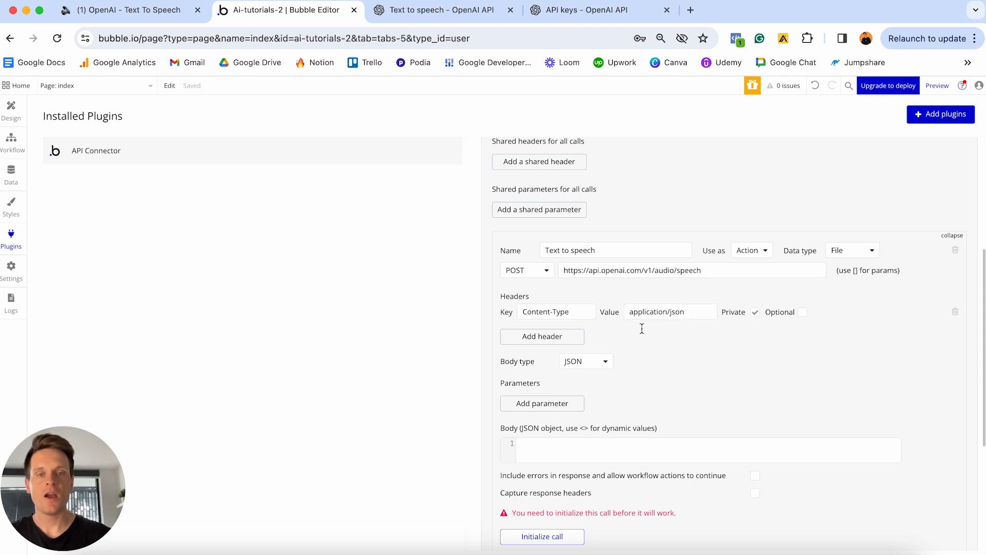
left_click(756, 318)
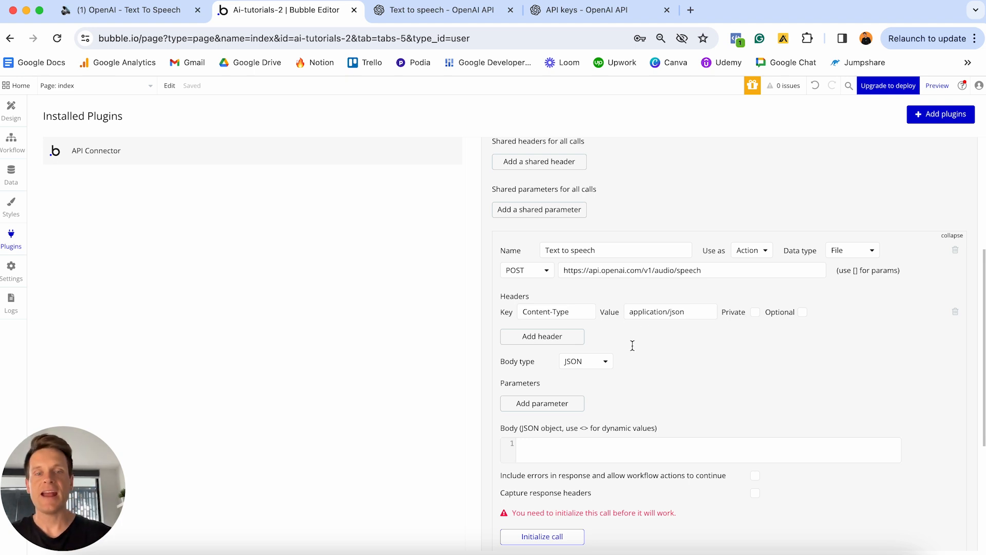
Copy the JSON object with model, input and voice from the documentation's curl sample into the Text to speech call's body in Bubble
scroll(632, 345, "down", 2)
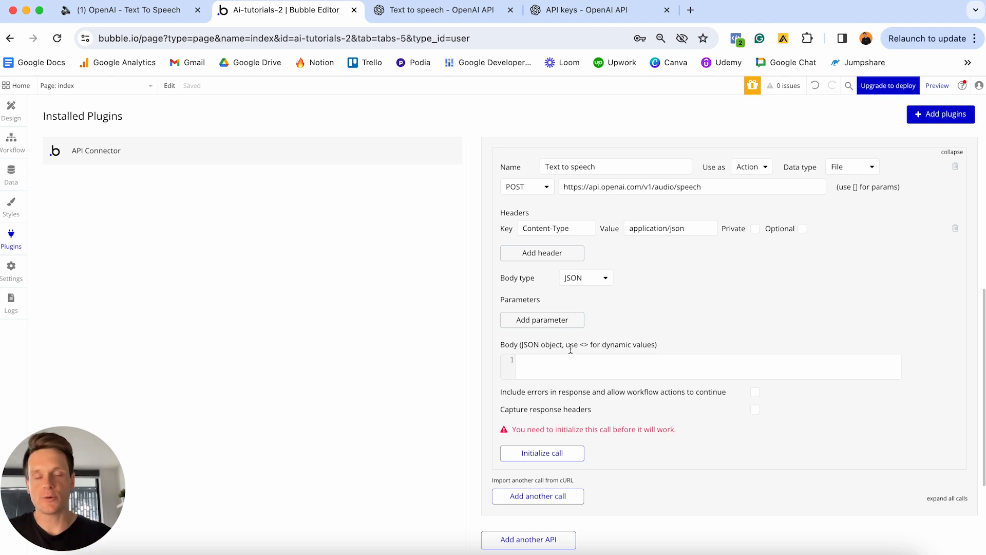
left_click(434, 13)
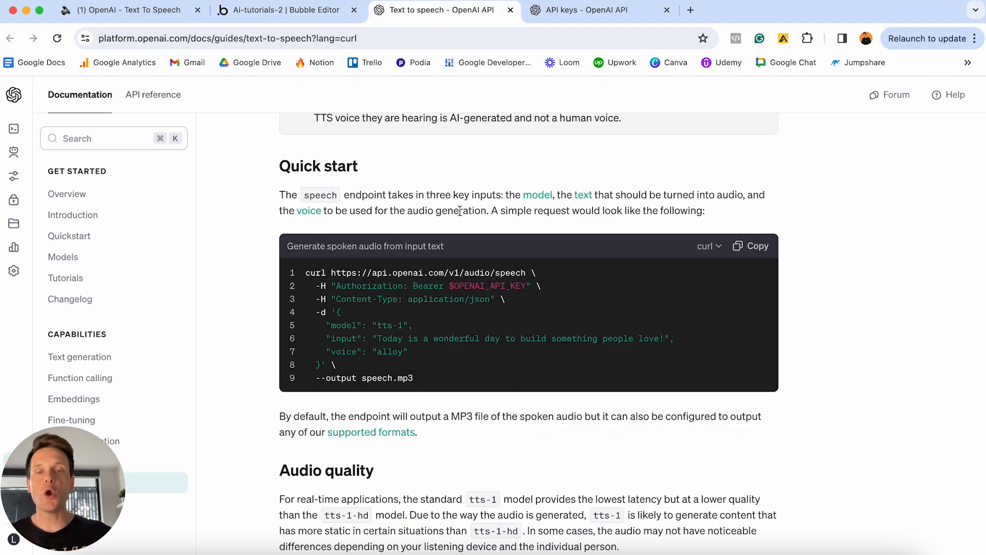
scroll(338, 360, "up", 1)
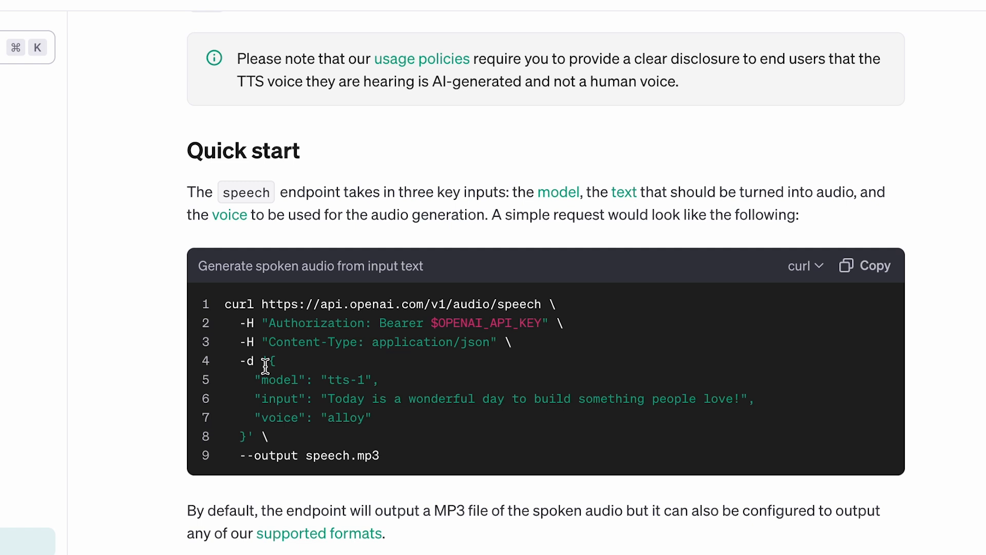
left_click_drag(266, 366, 316, 426)
key("super+c")
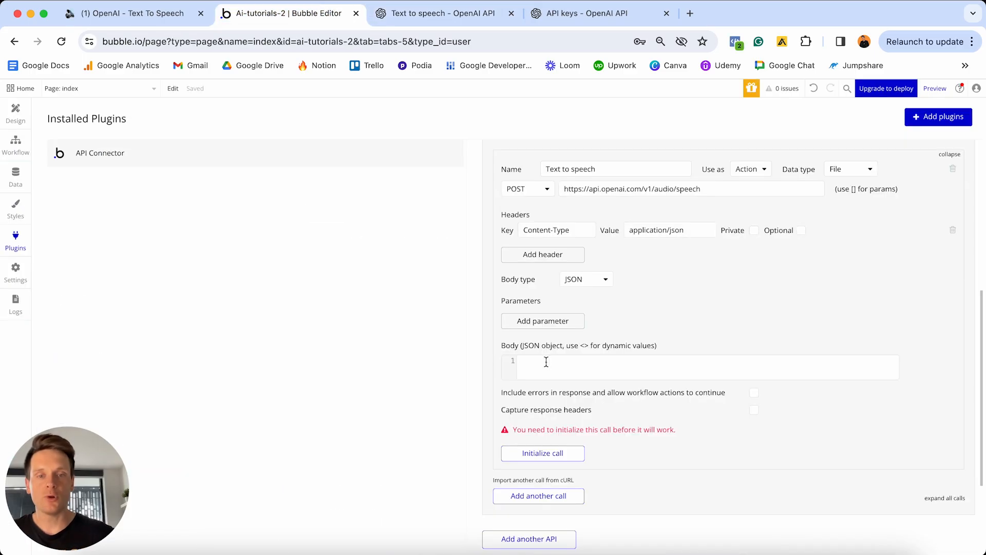
left_click(557, 363)
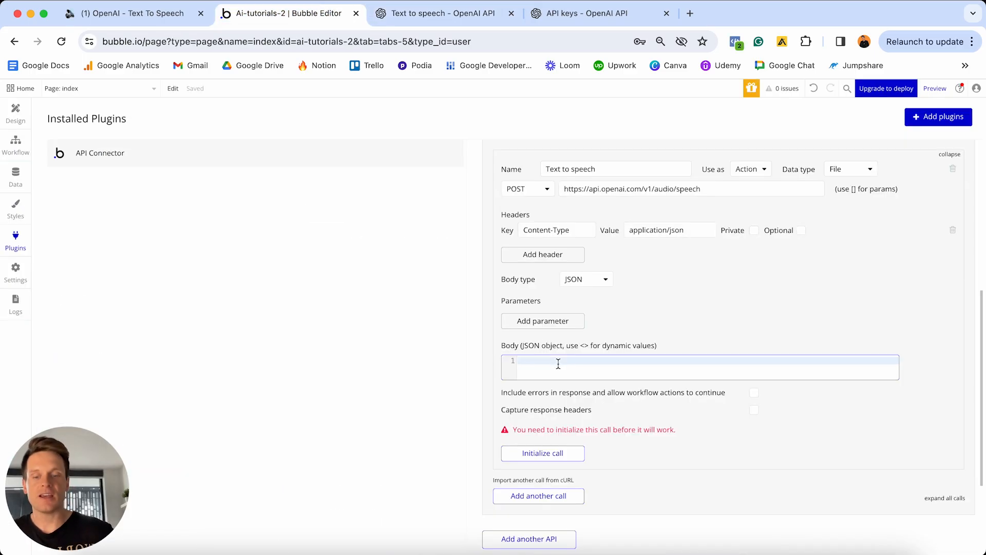
key("super+v")
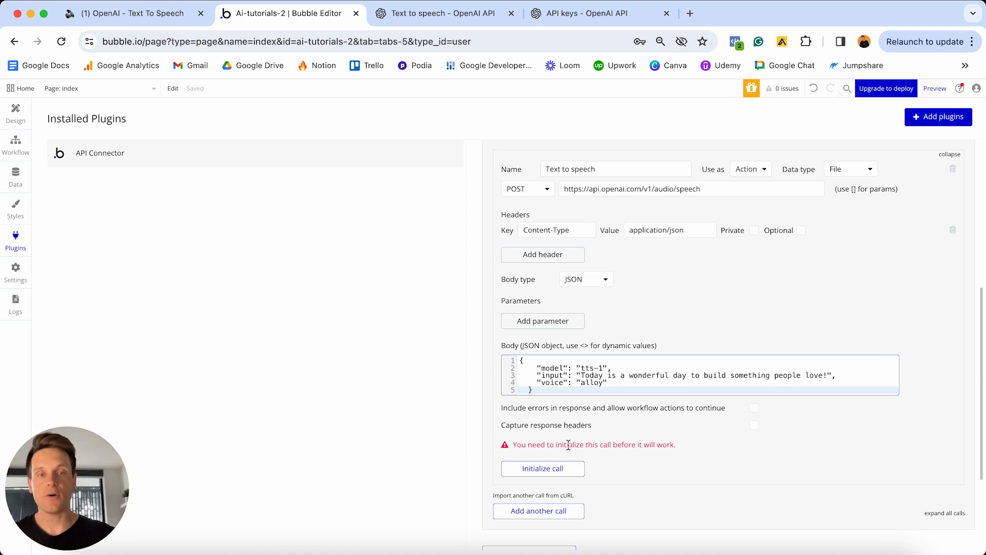
Examine the tts-1 model value in the call's body and review the Voice options section of the OpenAI documentation
left_click(604, 366)
left_click_drag(604, 366, 584, 369)
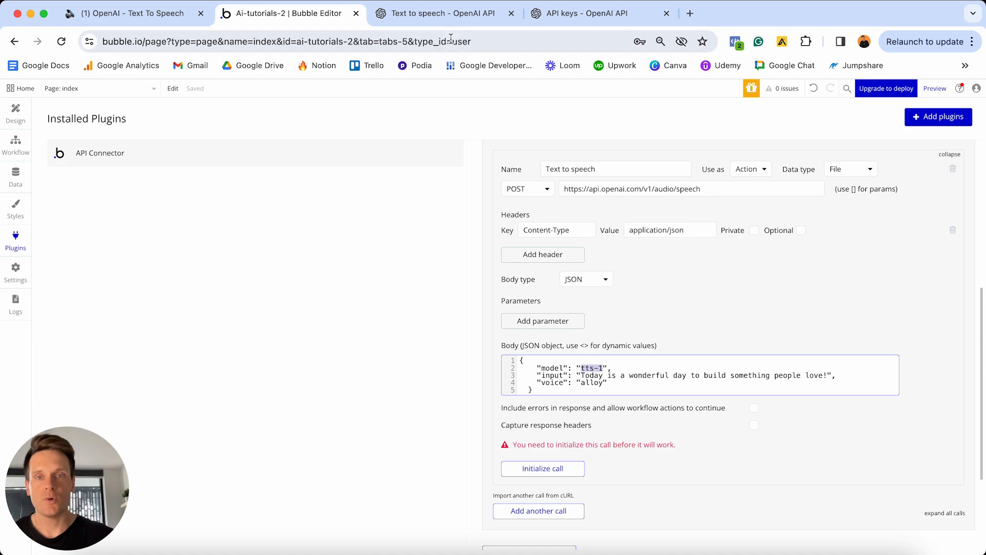
left_click(441, 15)
scroll(442, 241, "down", 7)
scroll(443, 242, "down", 3)
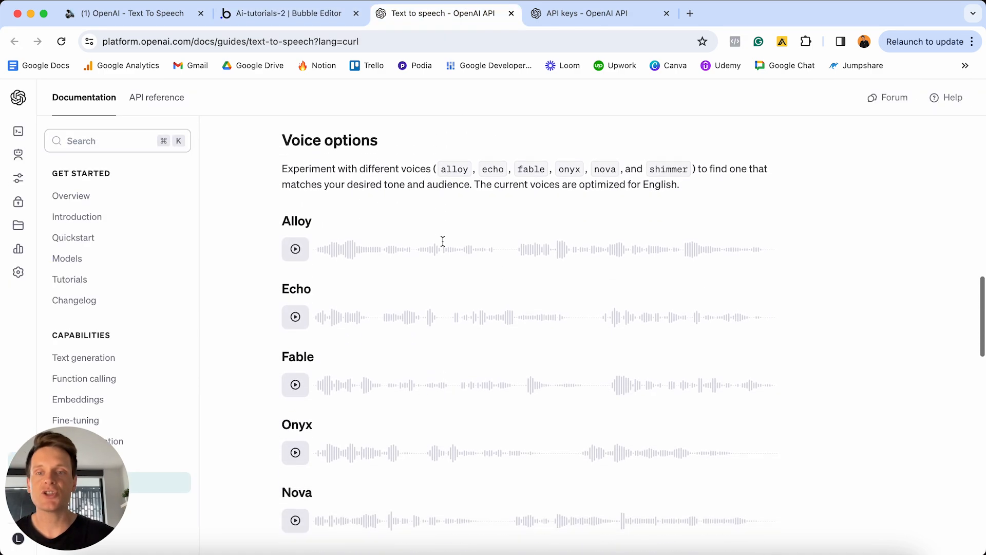
scroll(298, 294, "down", 5)
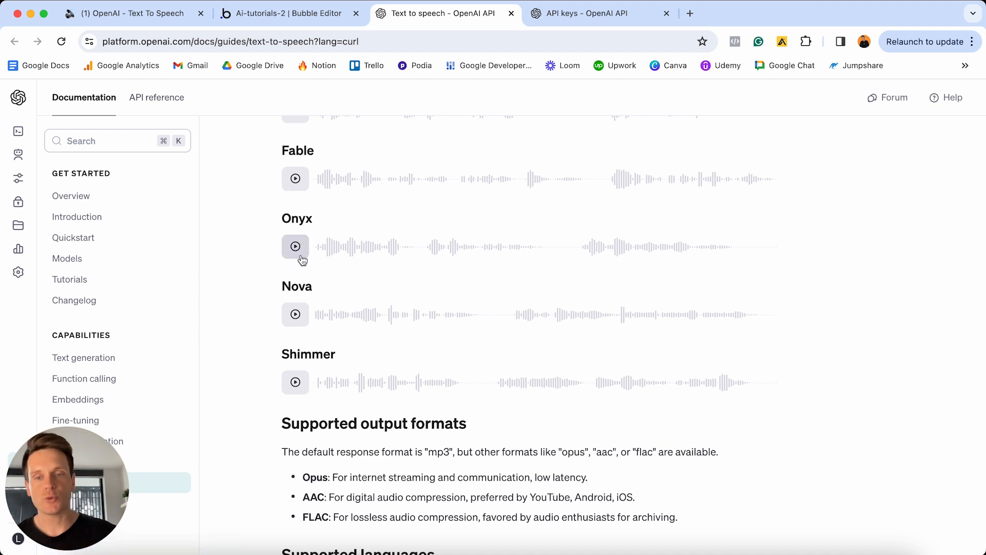
scroll(302, 261, "up", 5)
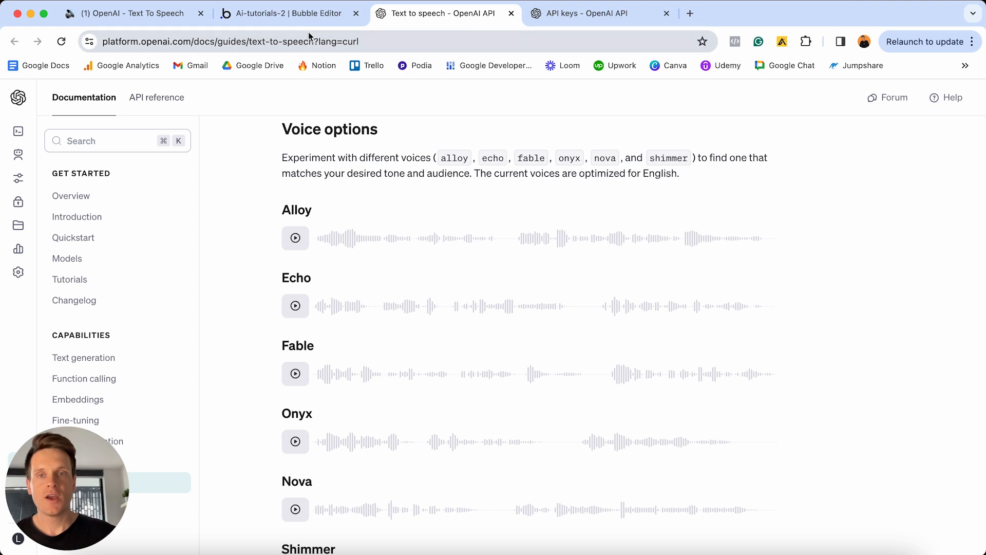
Back in the Bubble editor, replace the sample sentence in the JSON body's input with the dynamic value <text>
left_click(288, 13)
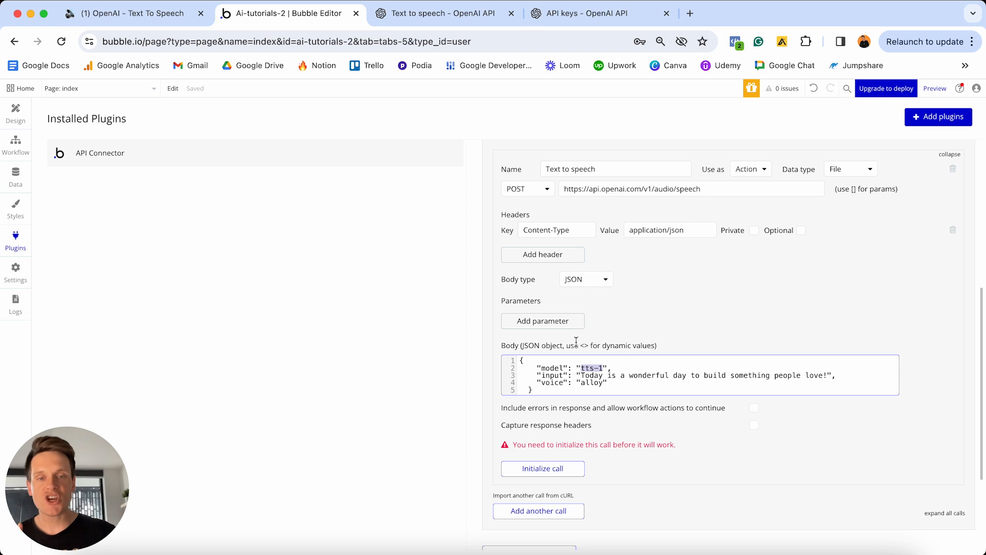
left_click(583, 375)
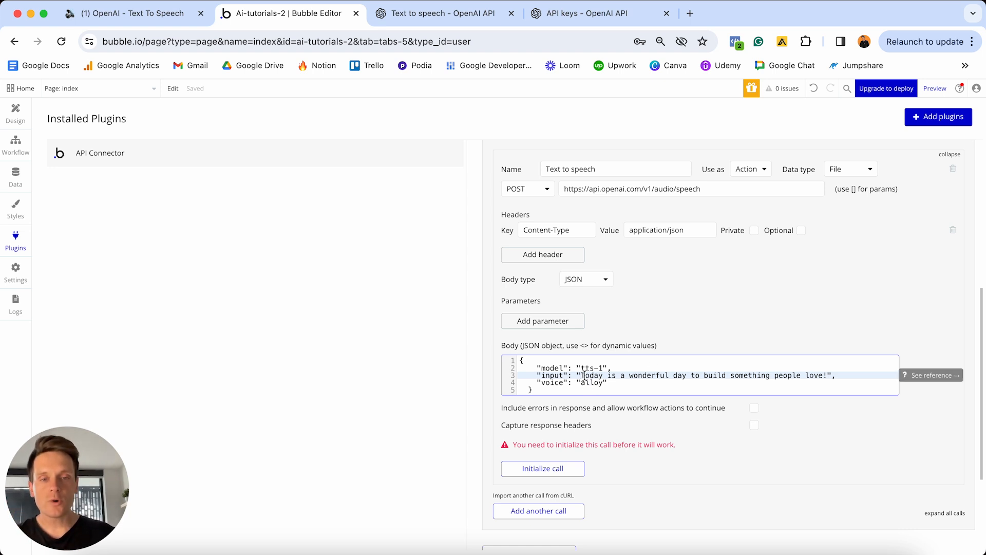
left_click_drag(583, 375, 828, 374)
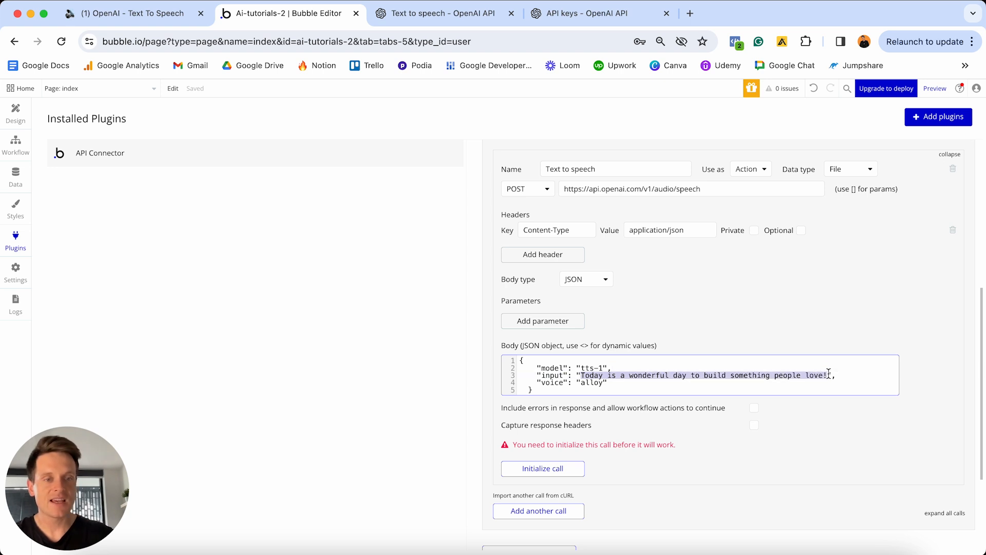
key("BackSpace")
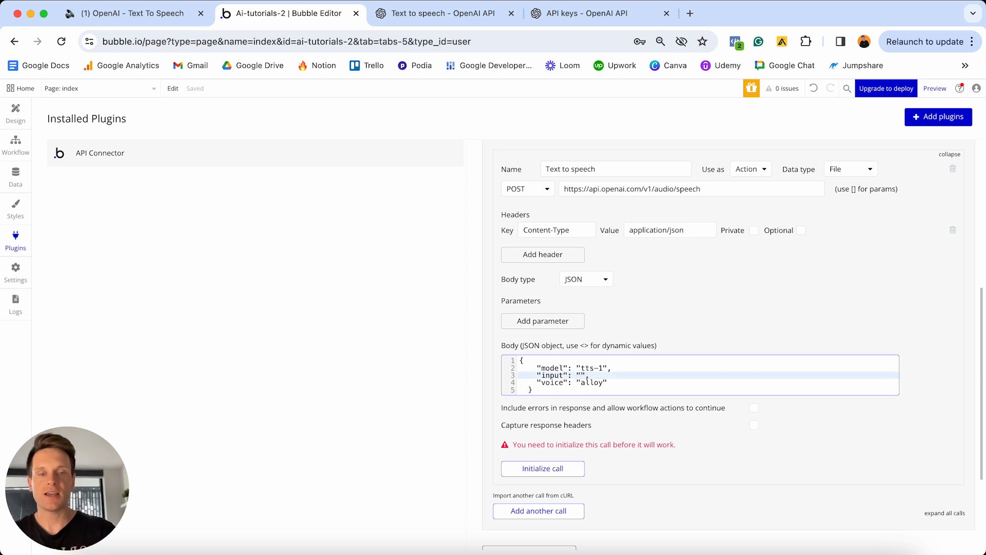
type("<")
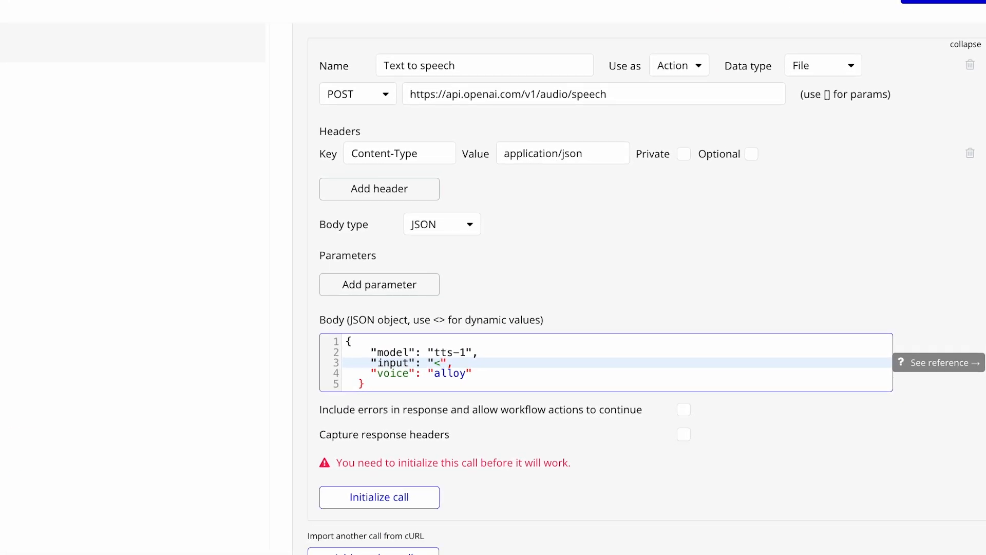
type("text>")
left_click(476, 364)
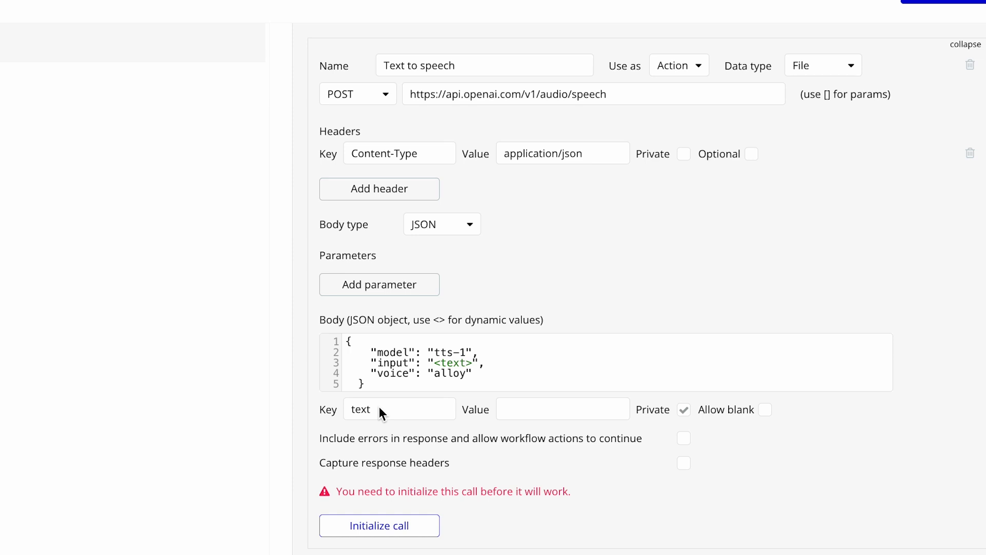
Give the body's text parameter the test value "This is test text" and make it non-private
left_click(527, 403)
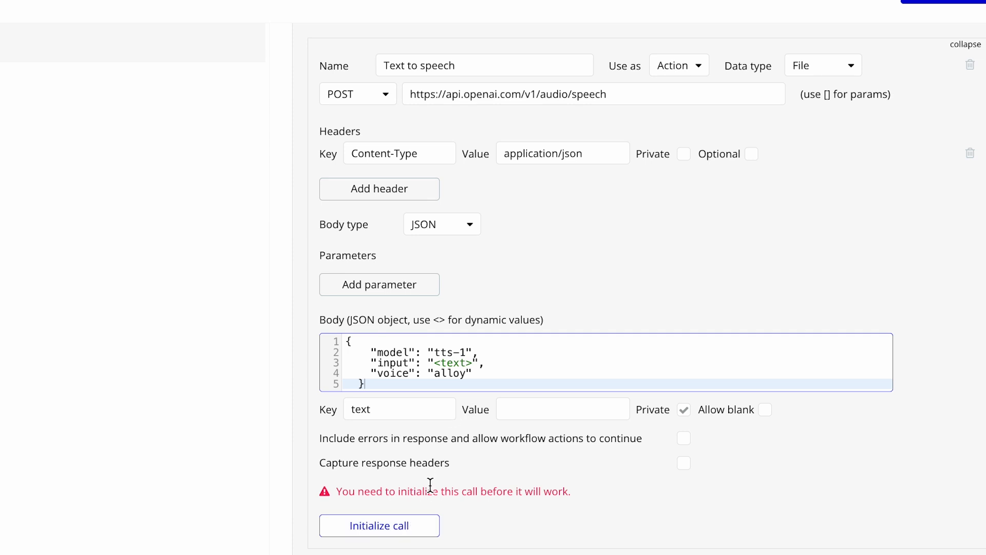
left_click(517, 408)
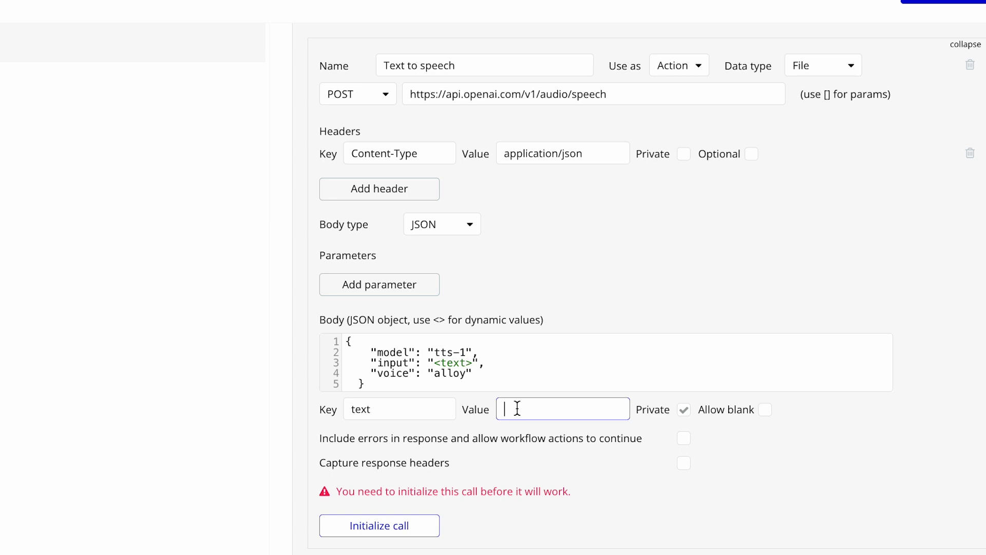
type("This is test text")
left_click(684, 410)
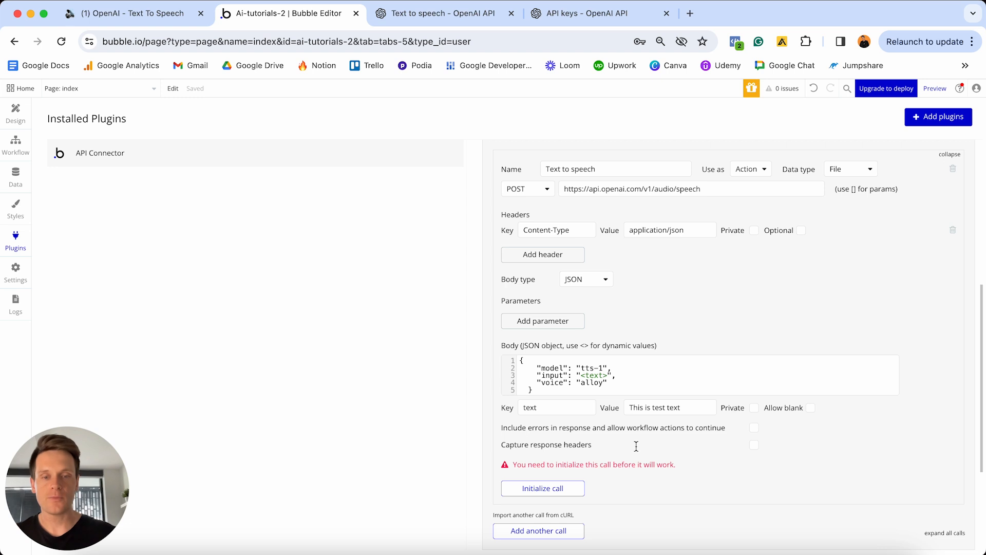
Initialize the Text to speech call and preview the returned audio file, finishing back in the Bubble editor
left_click(561, 490)
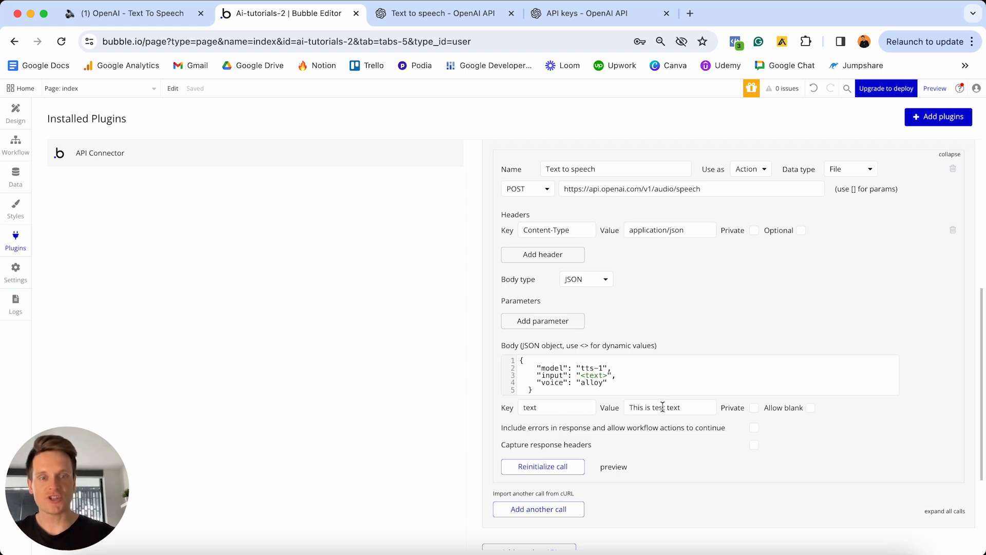
left_click(615, 468)
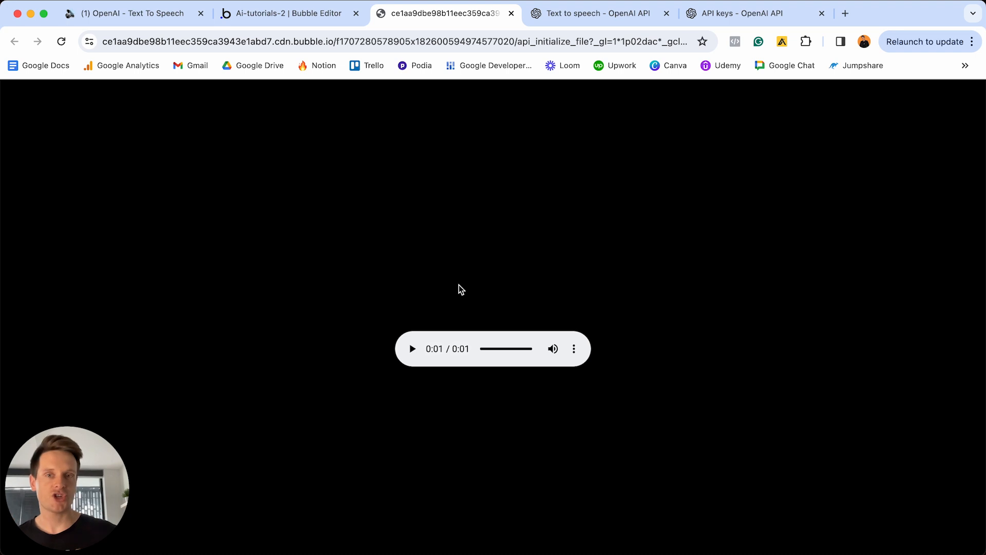
left_click(305, 19)
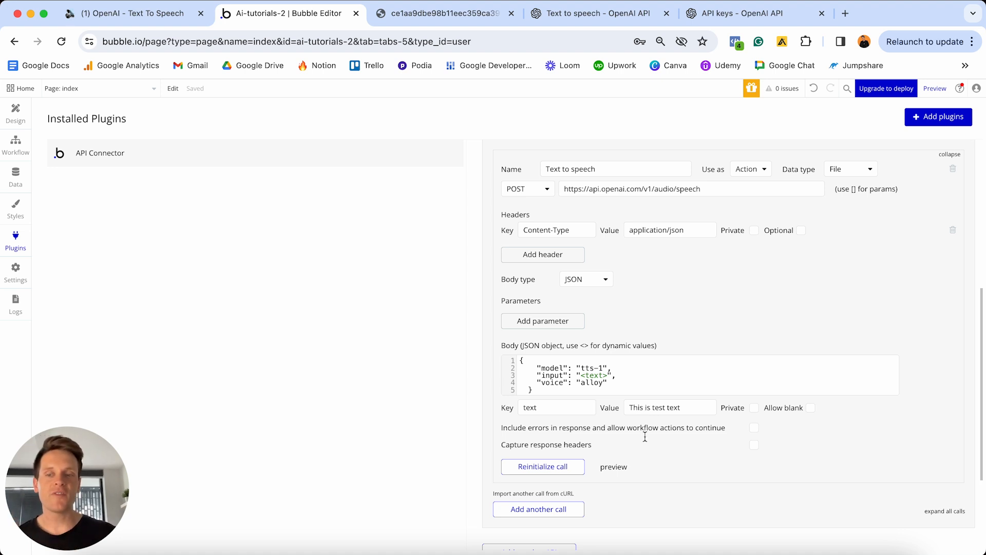
In the Notion checklist, mark the tasks from "Building the API connection" through "Choosing to view the API call as a curl" as done
left_click(170, 14)
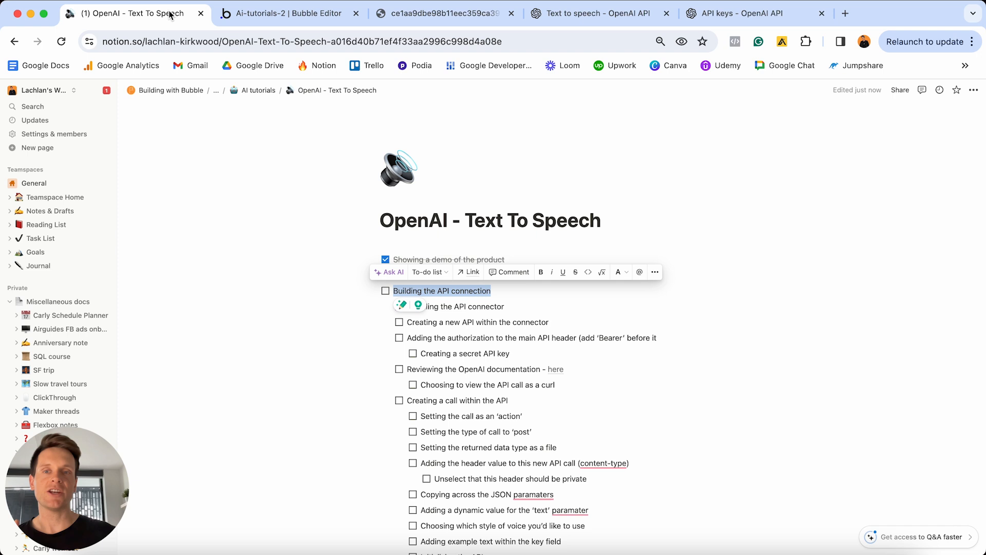
left_click(515, 300)
scroll(511, 297, "down", 3)
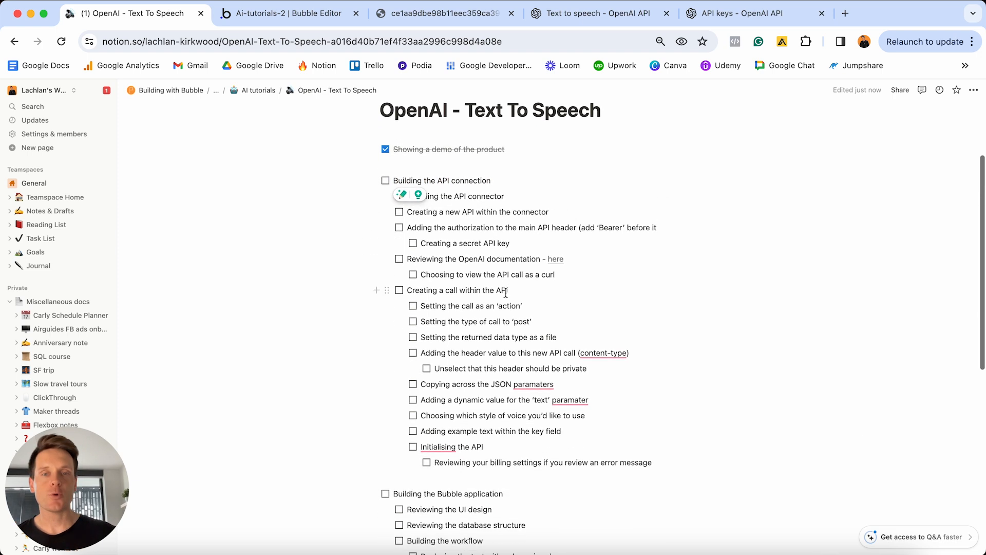
left_click(385, 181)
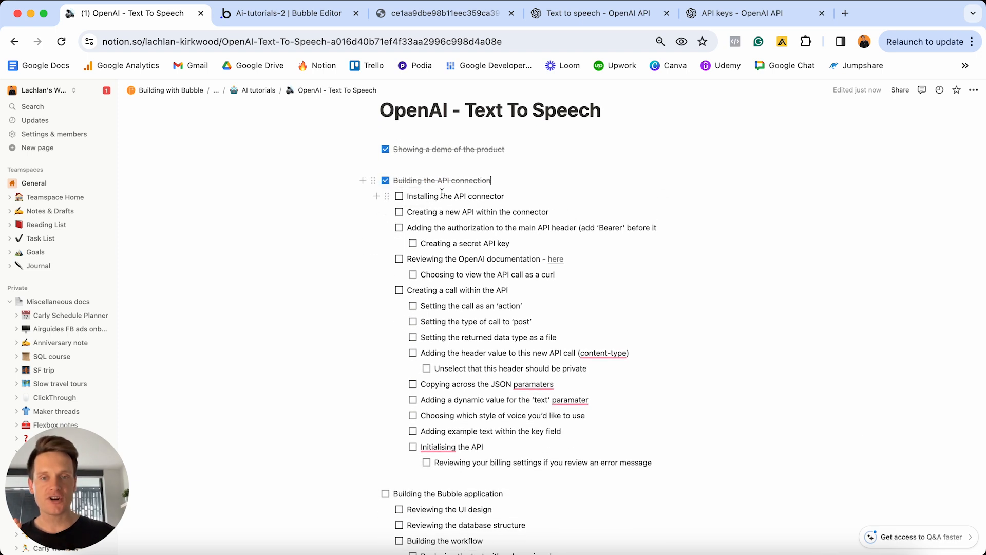
left_click(400, 196)
left_click(400, 211)
left_click(399, 228)
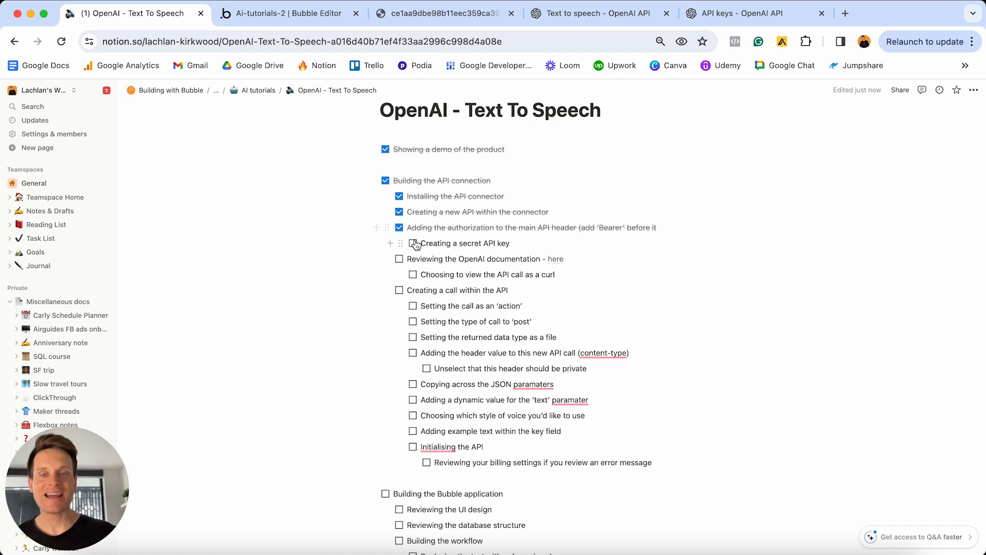
left_click(414, 244)
left_click(400, 259)
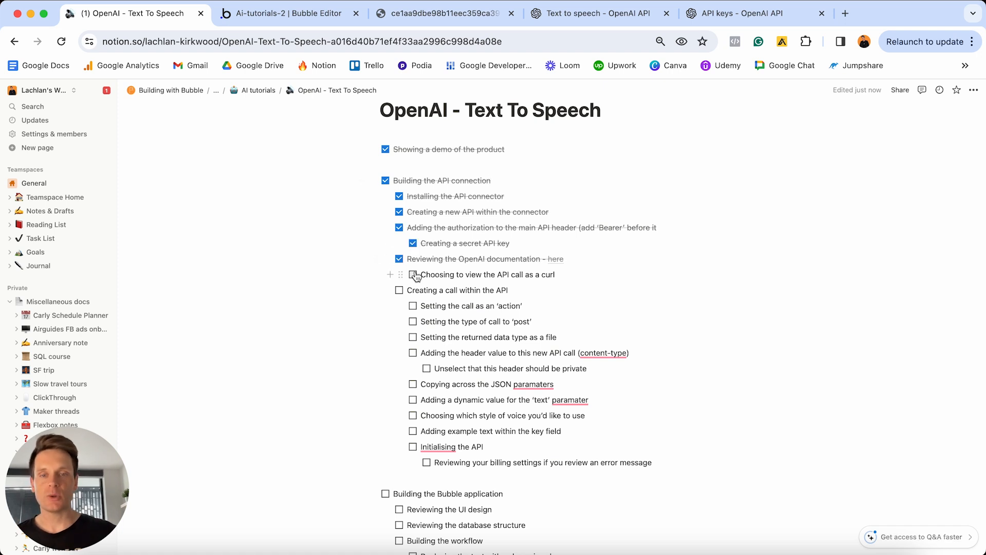
left_click(414, 275)
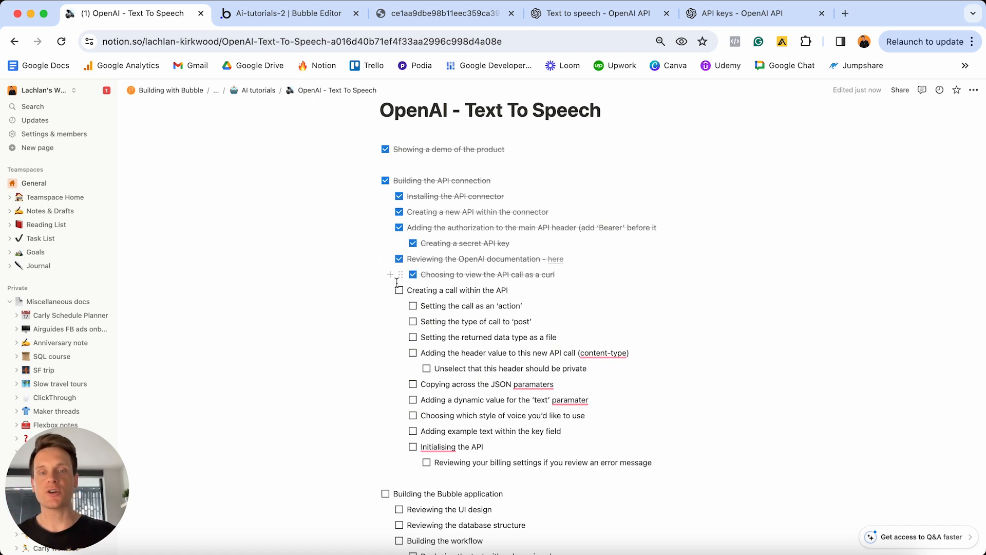
Mark "Creating a call within the API" and all its subtasks as done, through reviewing the billing settings
left_click(399, 291)
left_click(413, 306)
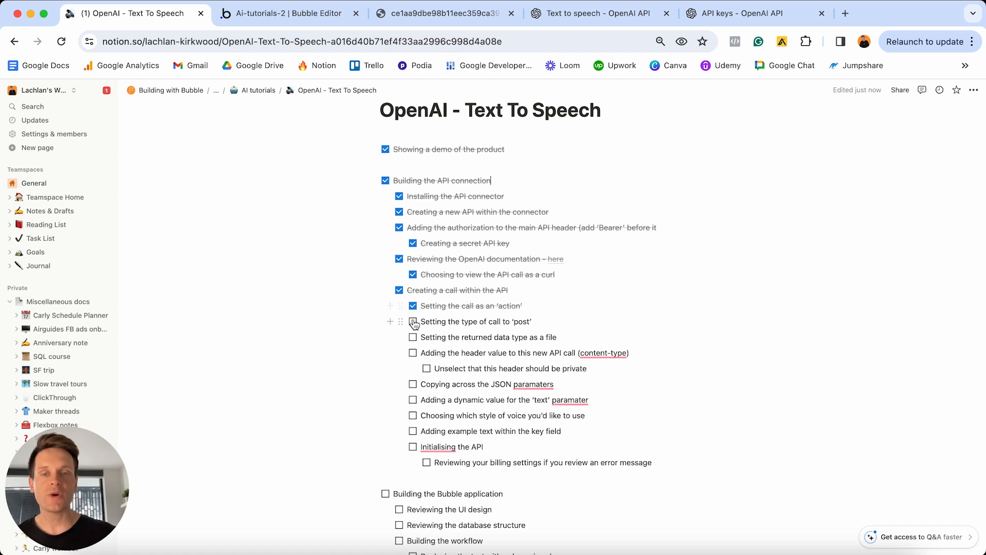
left_click(413, 321)
left_click(413, 338)
left_click(414, 354)
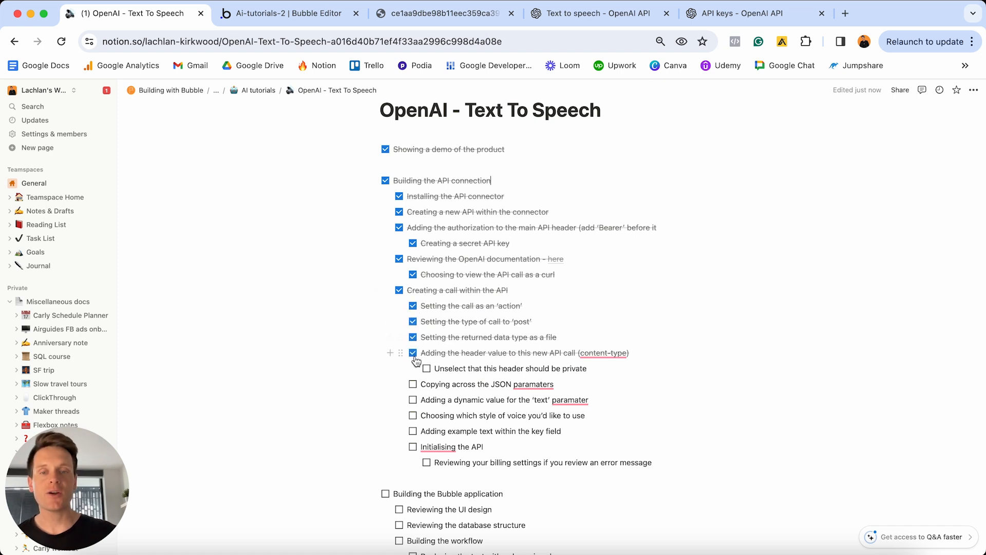
left_click(427, 370)
left_click(414, 385)
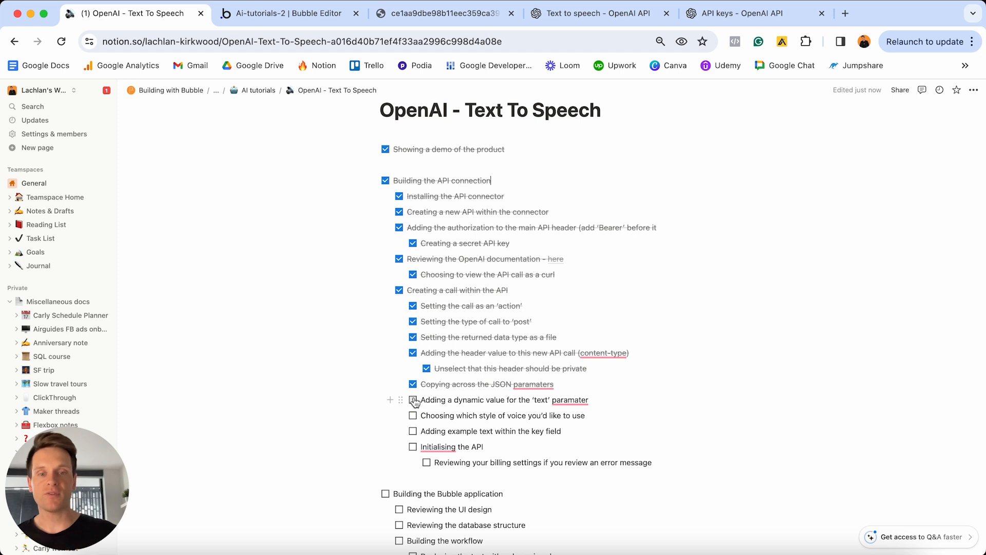
left_click(413, 401)
left_click(413, 415)
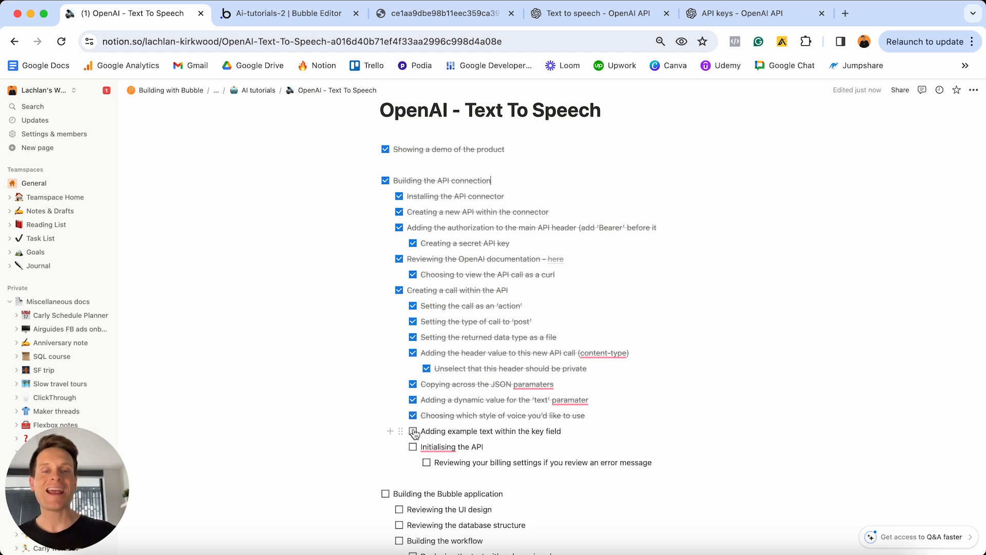
left_click(414, 432)
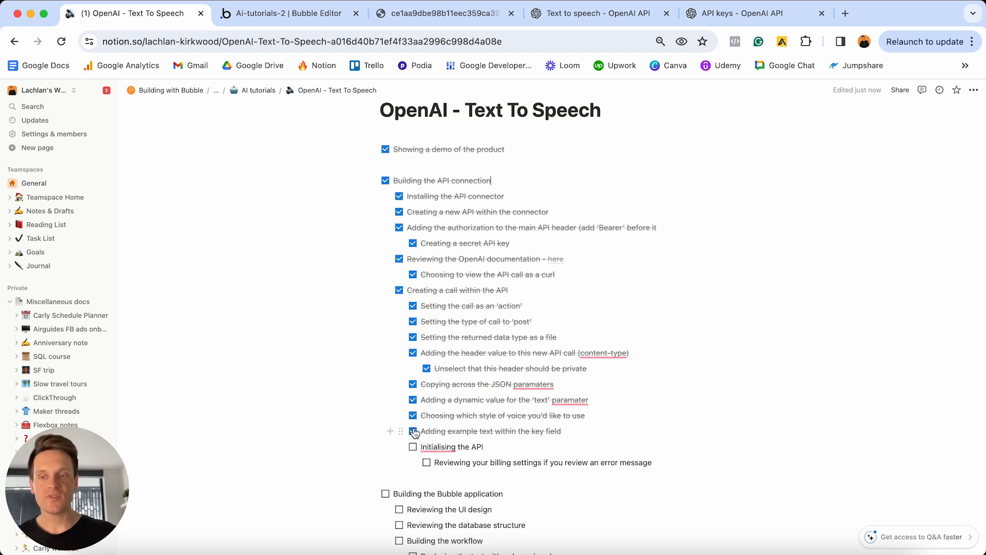
left_click(413, 447)
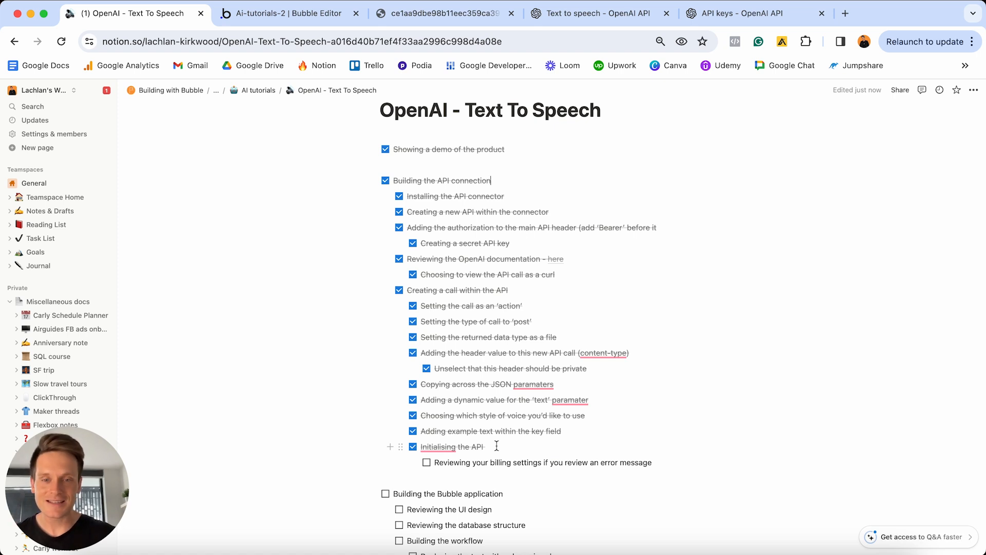
left_click(426, 462)
Check the upcoming checklist tasks, return to the Bubble editor and open the text2speech page in the design view
scroll(431, 463, "down", 5)
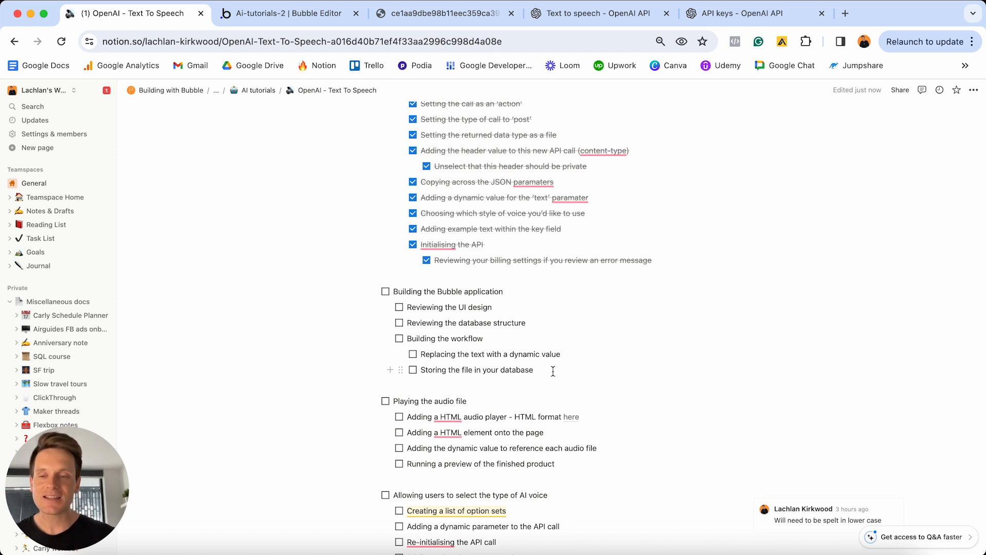
left_click(273, 14)
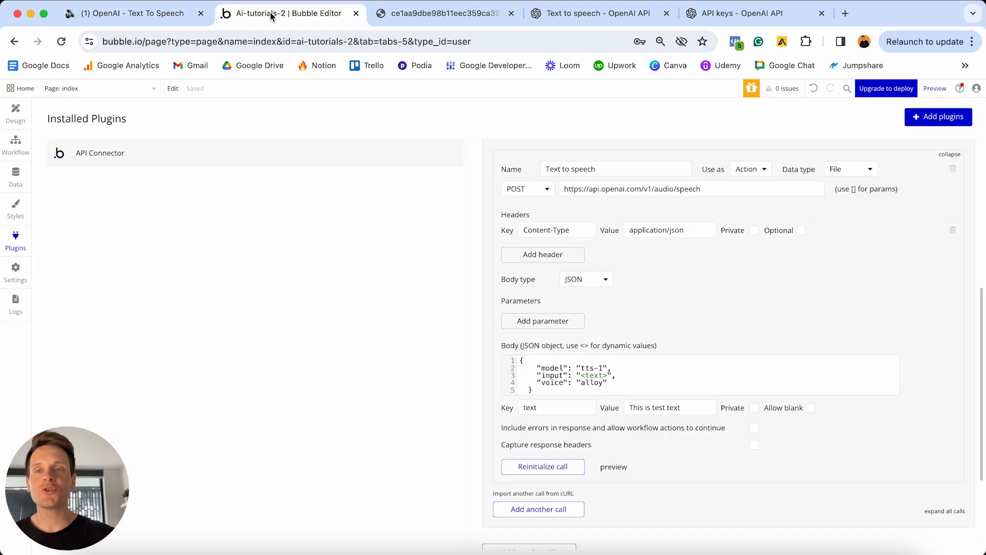
left_click(16, 115)
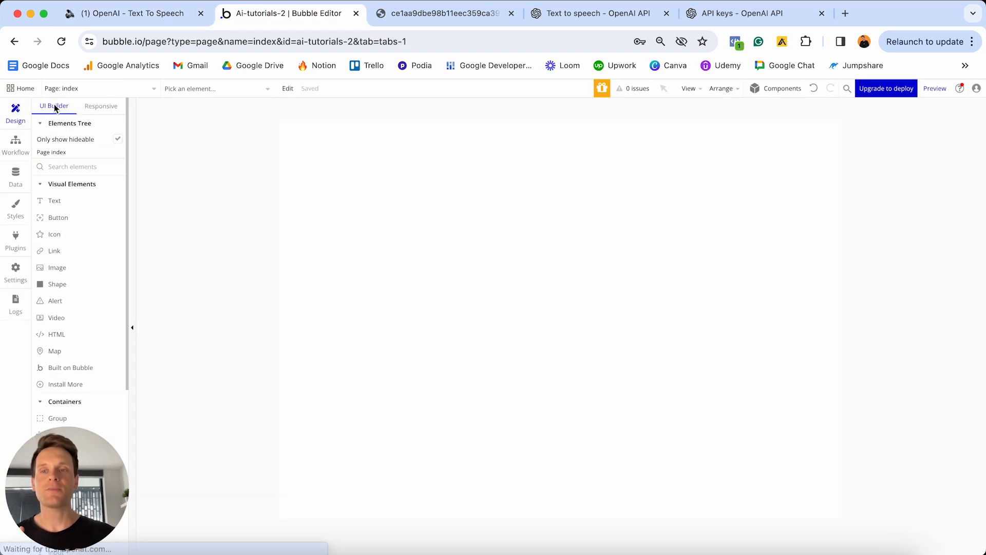
left_click(110, 90)
left_click(223, 123)
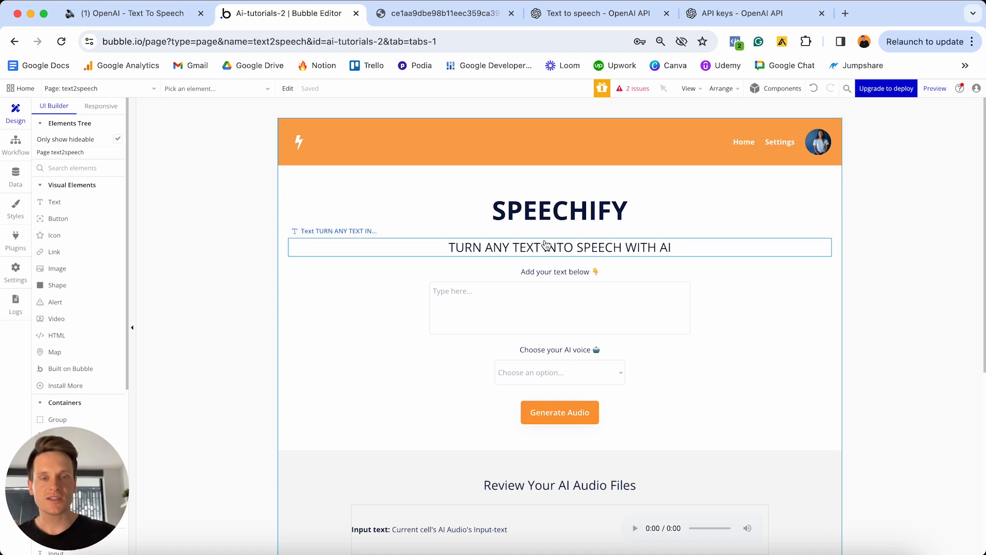
Review the settings of the page's multiline text input, AI voice dropdown and AI Audio repeating group
double_click(527, 303)
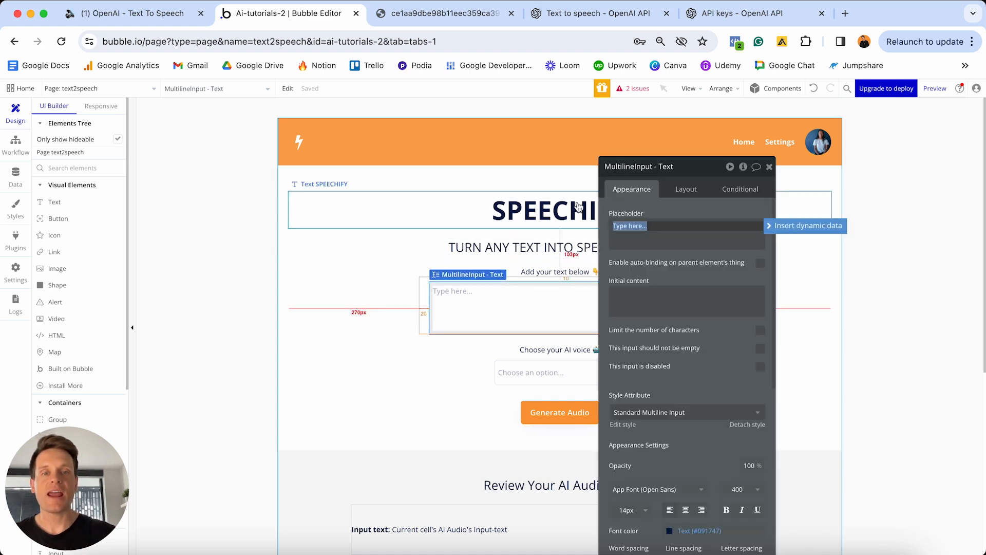
left_click_drag(637, 172, 266, 149)
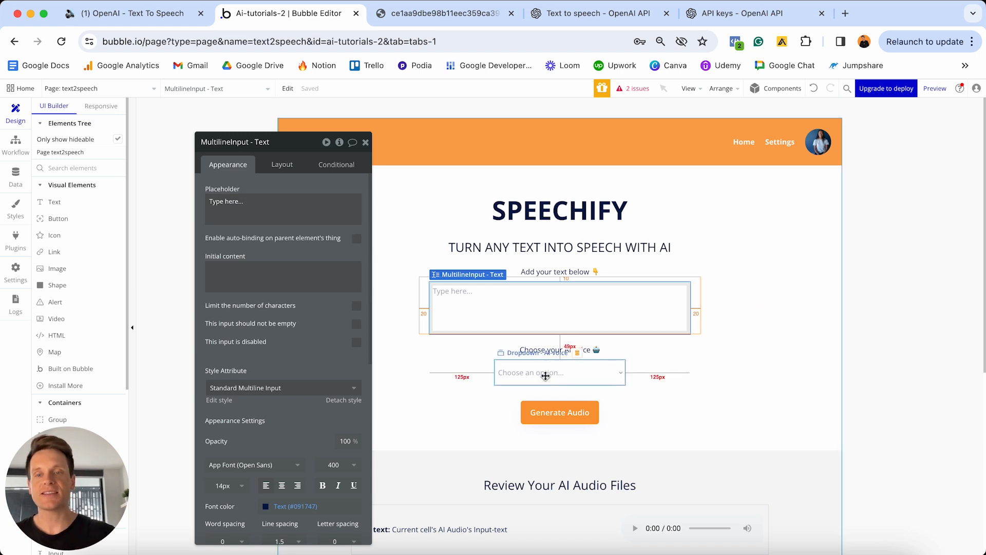
left_click(546, 375)
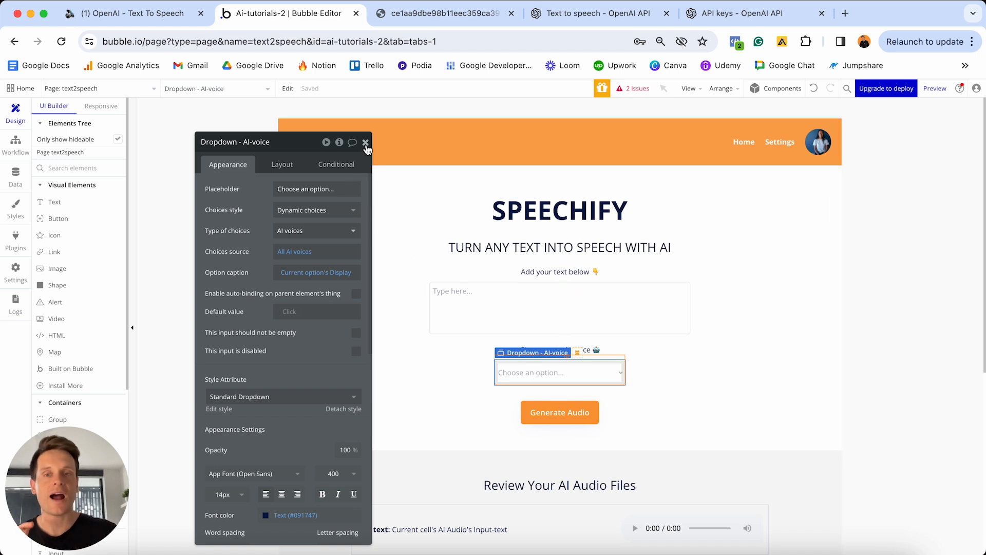
left_click(365, 143)
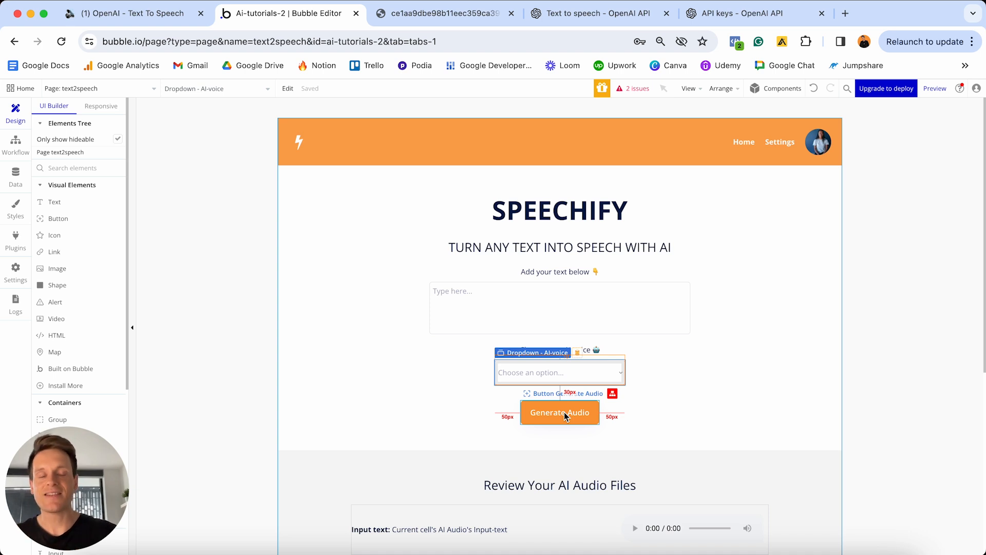
scroll(564, 412, "down", 5)
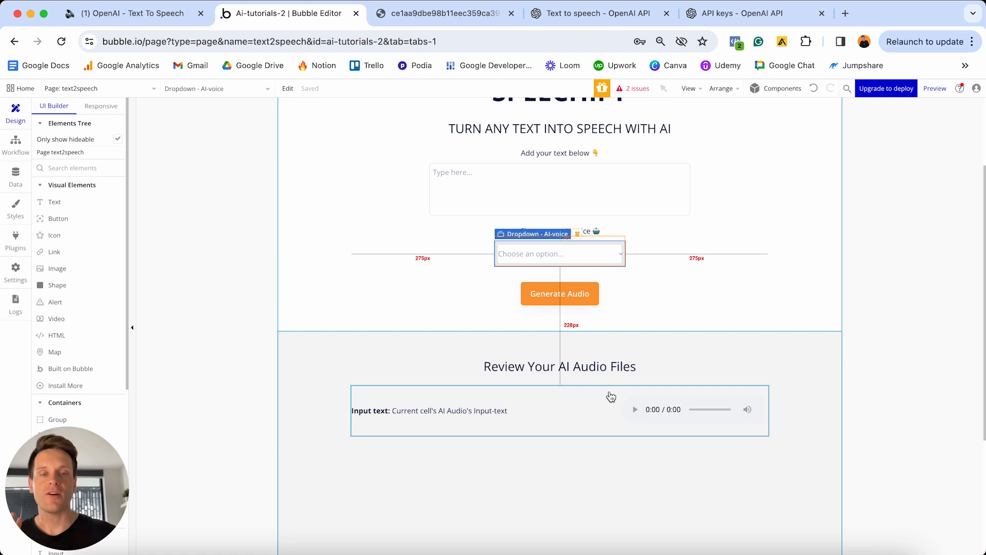
double_click(611, 397)
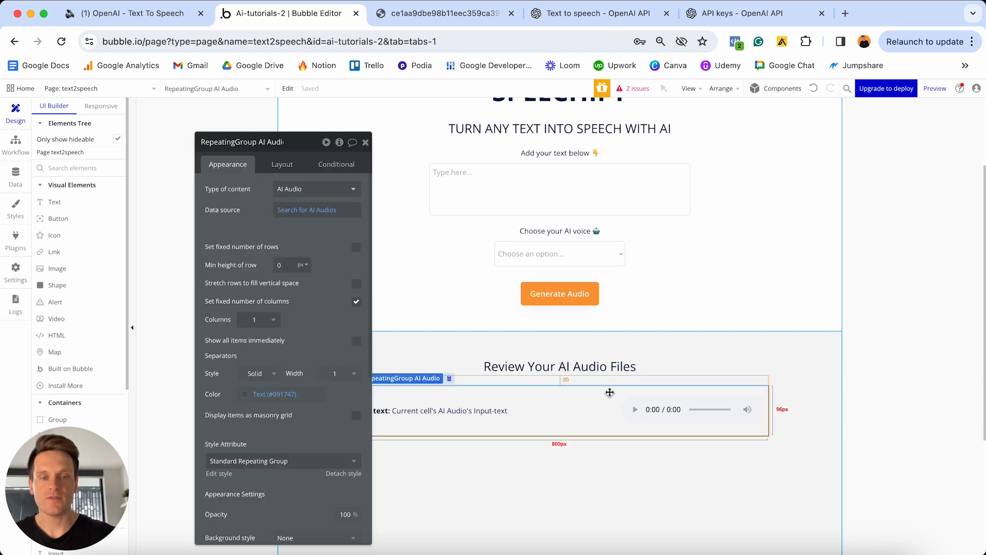
left_click_drag(302, 148, 843, 147)
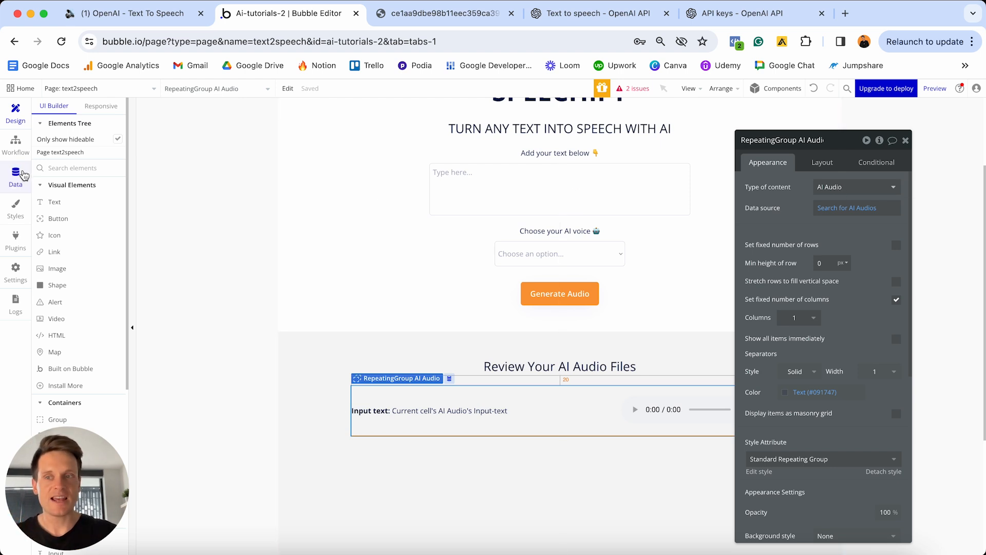
Examine the AI Audio data type's name and its Audio-file and Input-text fields, then return to the page design
left_click(24, 175)
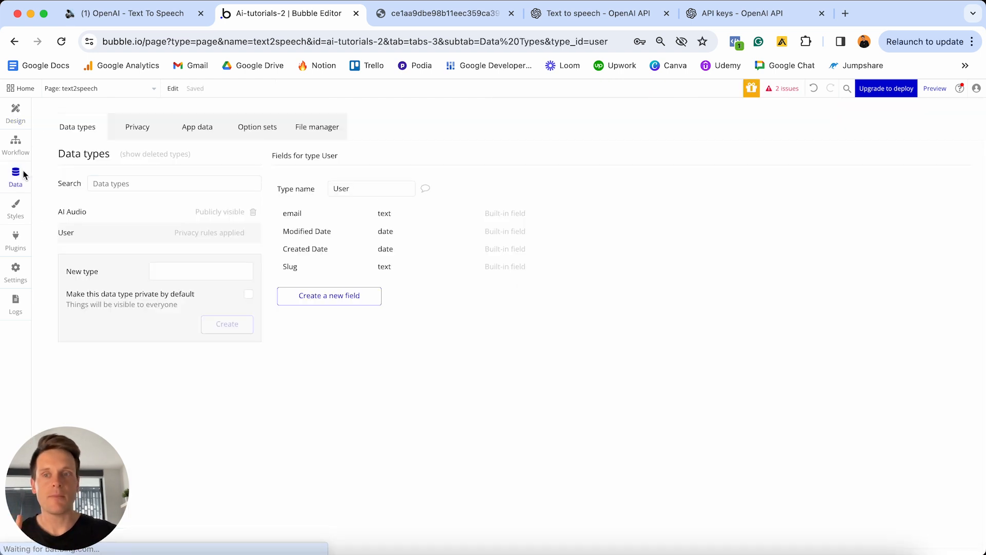
left_click(77, 219)
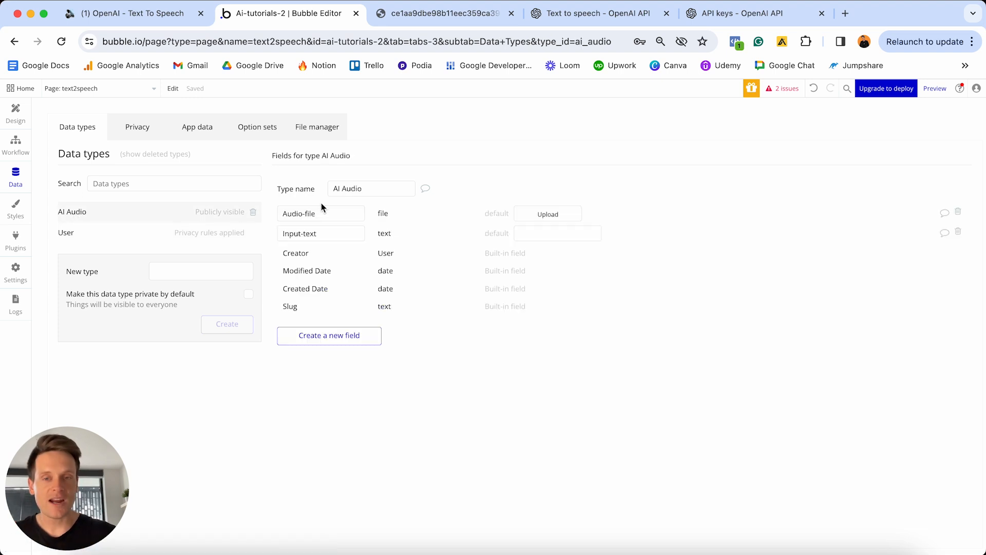
left_click_drag(374, 188, 325, 186)
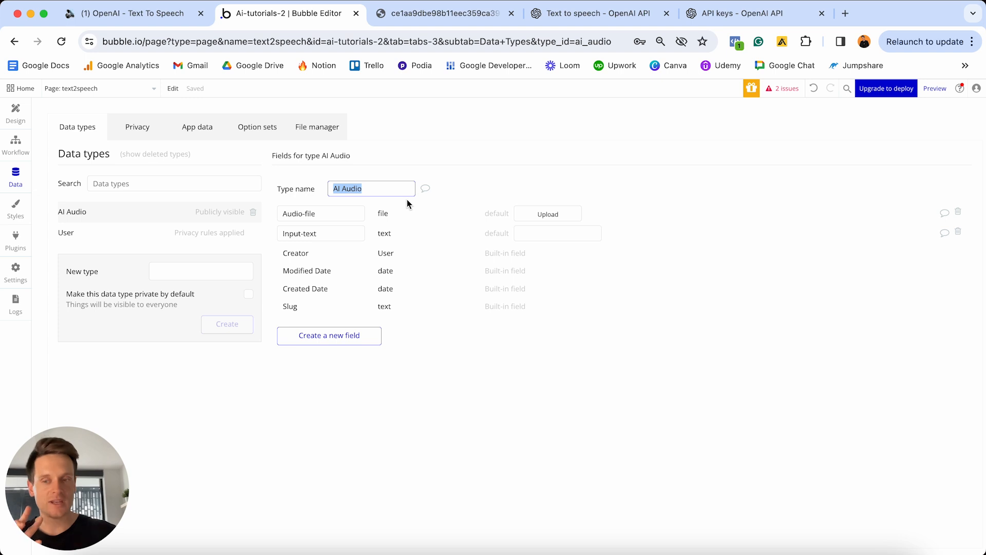
left_click_drag(334, 214, 275, 215)
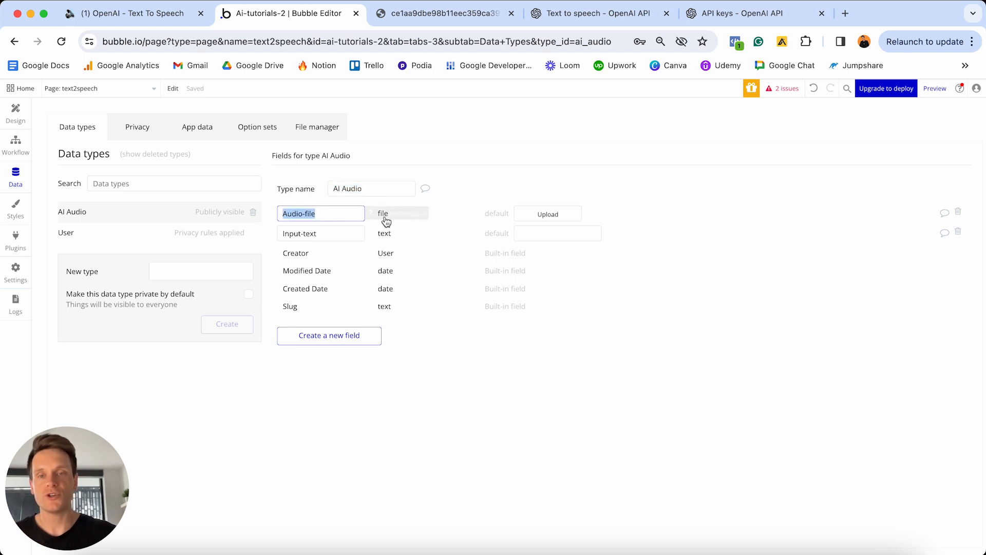
left_click_drag(329, 234, 273, 232)
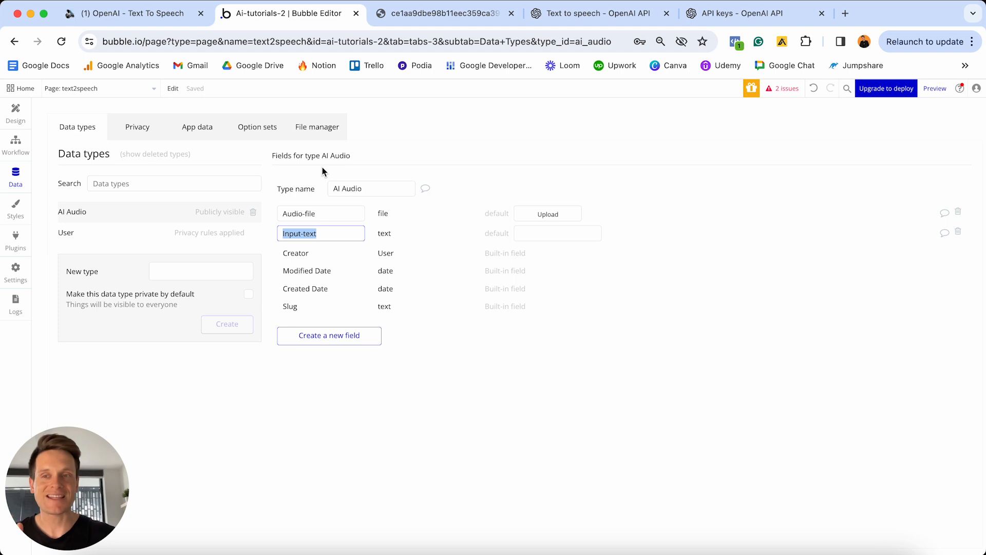
left_click(15, 113)
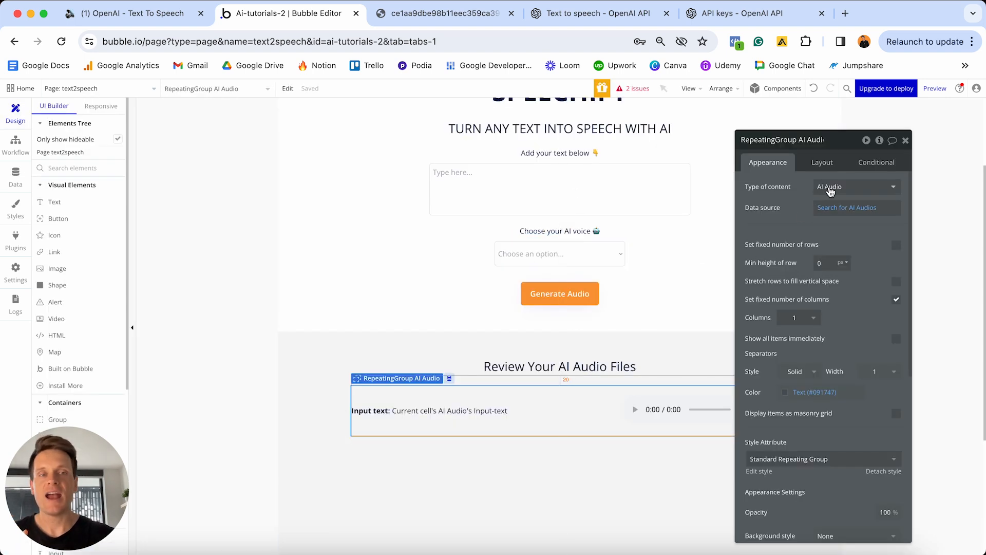
Review the AI Audio repeating group's content type and data source, plus the input text element and HTML audio player in its cell
left_click(830, 191)
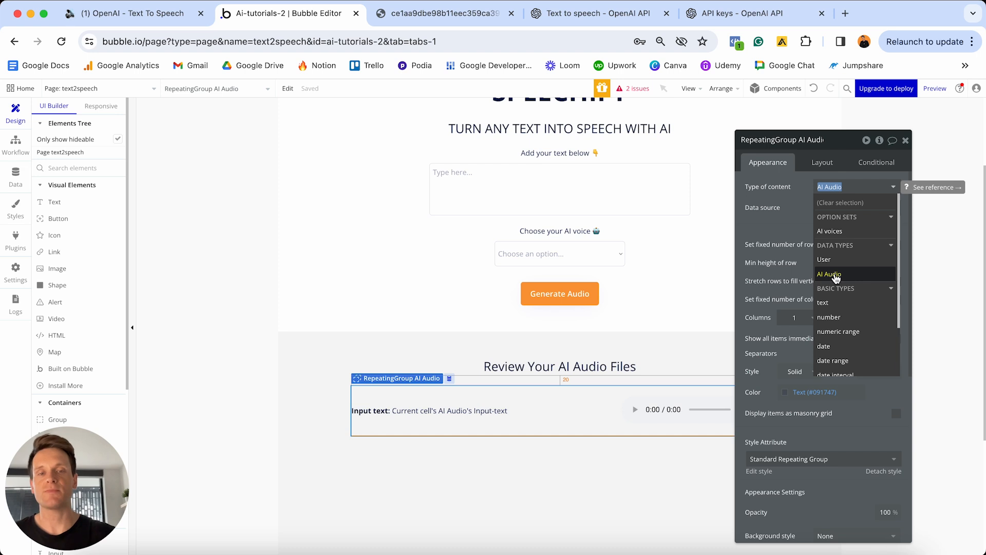
left_click(834, 275)
left_click(827, 207)
left_click(826, 216)
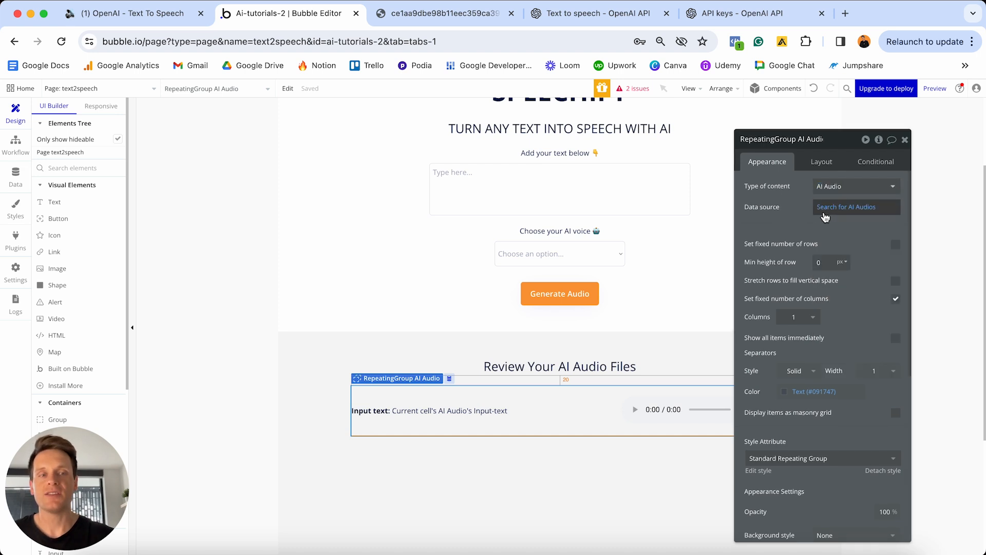
left_click(827, 208)
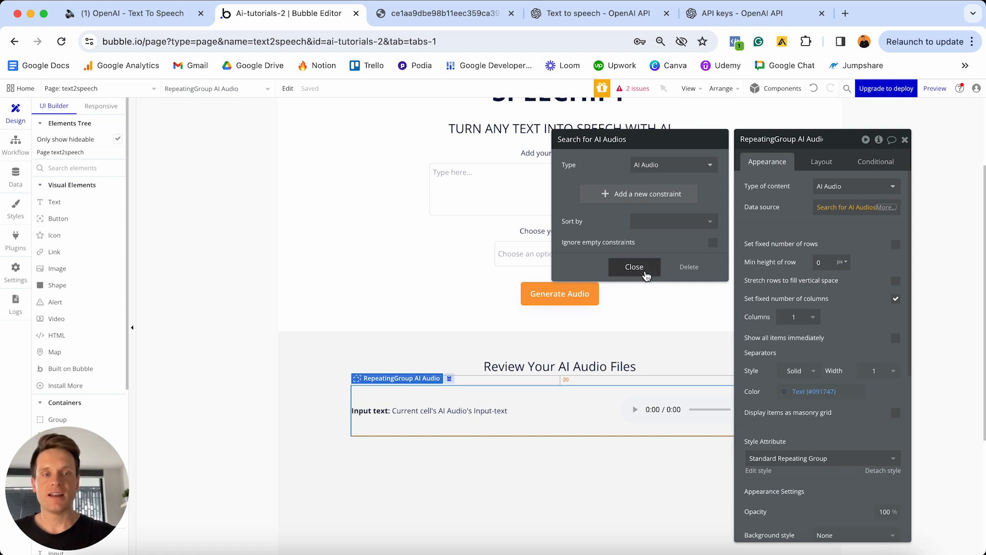
left_click(646, 277)
left_click(766, 223)
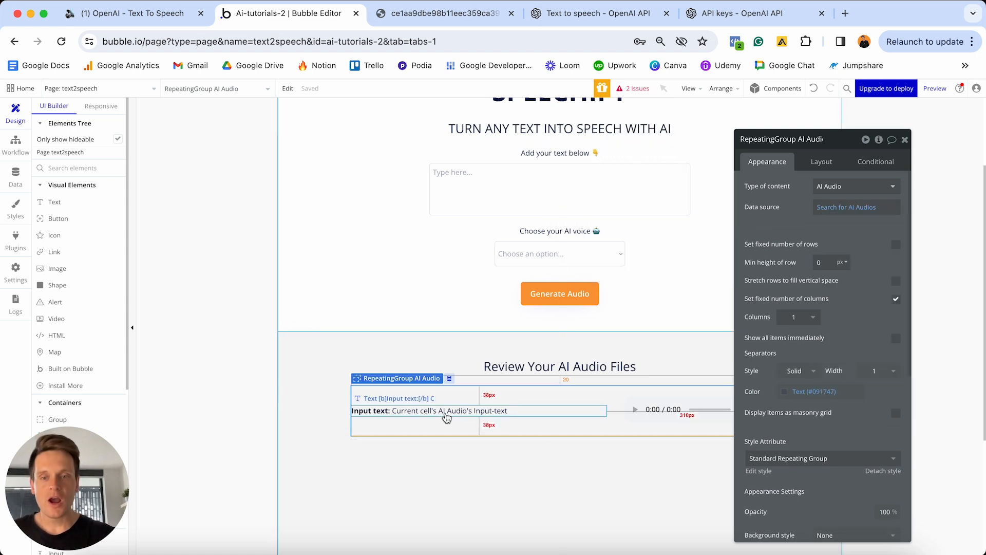
left_click(445, 414)
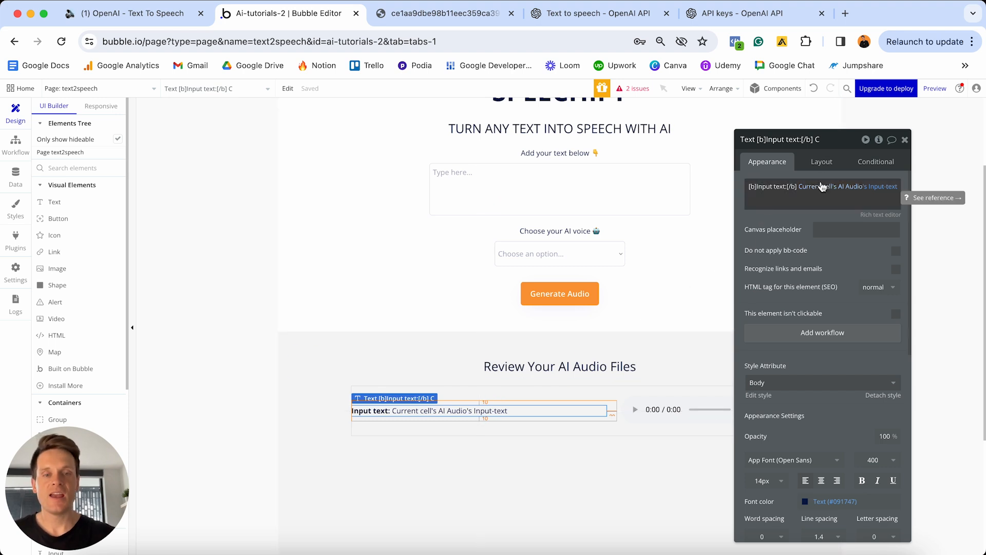
left_click(664, 419)
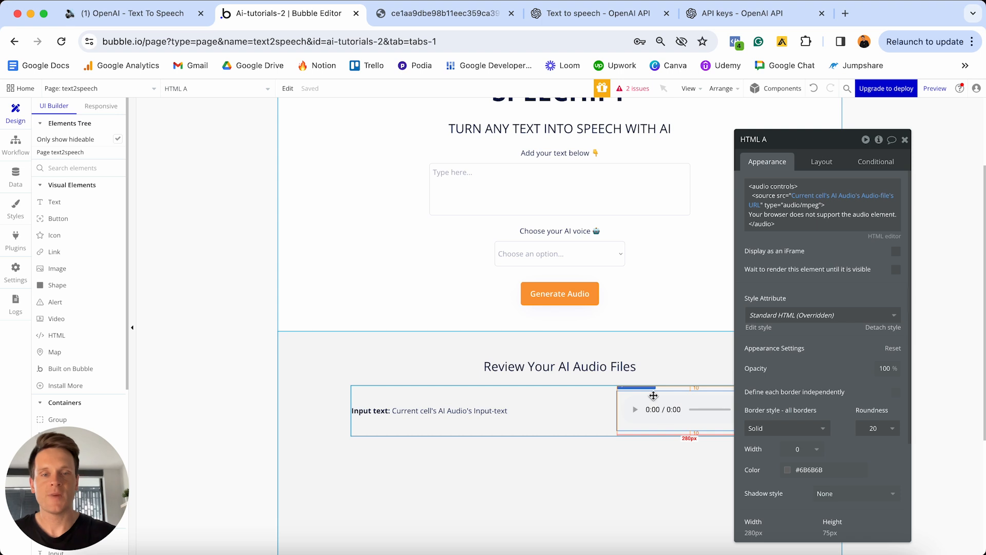
Open the W3Schools HTML Audio reference linked in the Notion checklist and copy the complete example audio element code
left_click(163, 18)
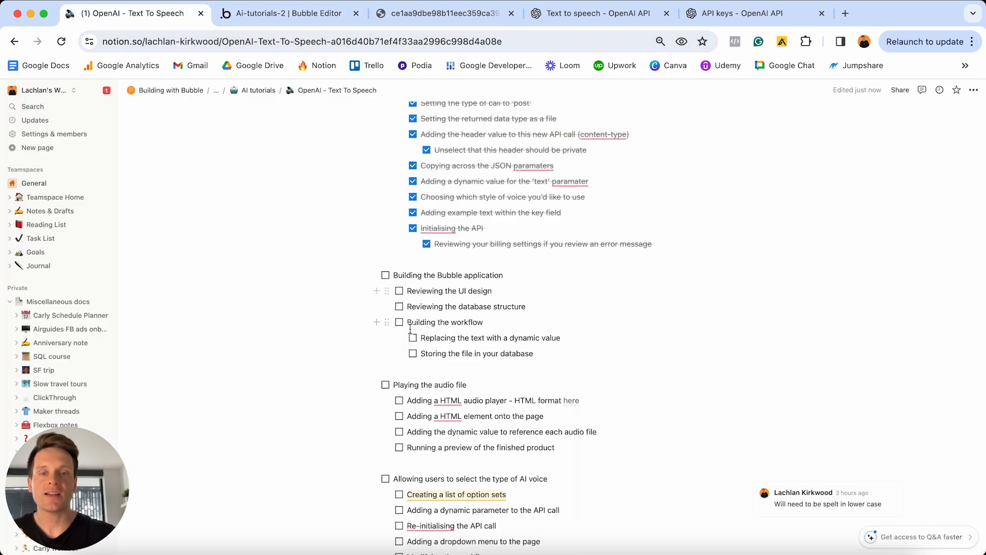
scroll(406, 322, "down", 2)
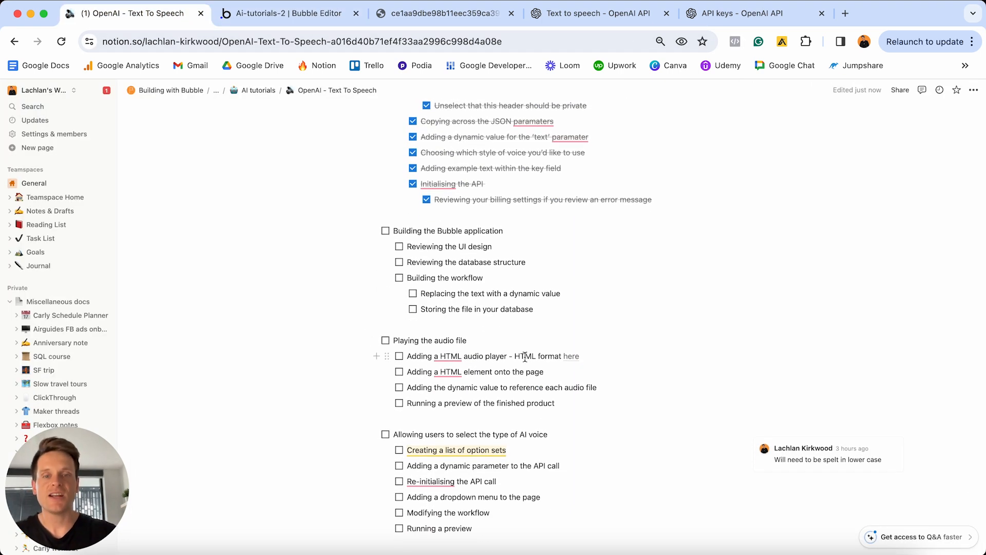
triple_click(582, 356)
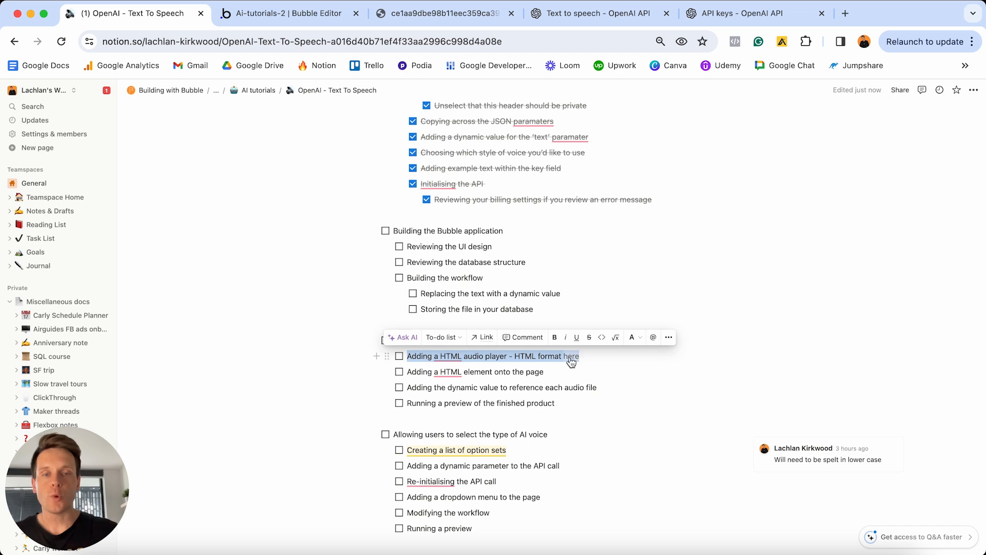
left_click(572, 357)
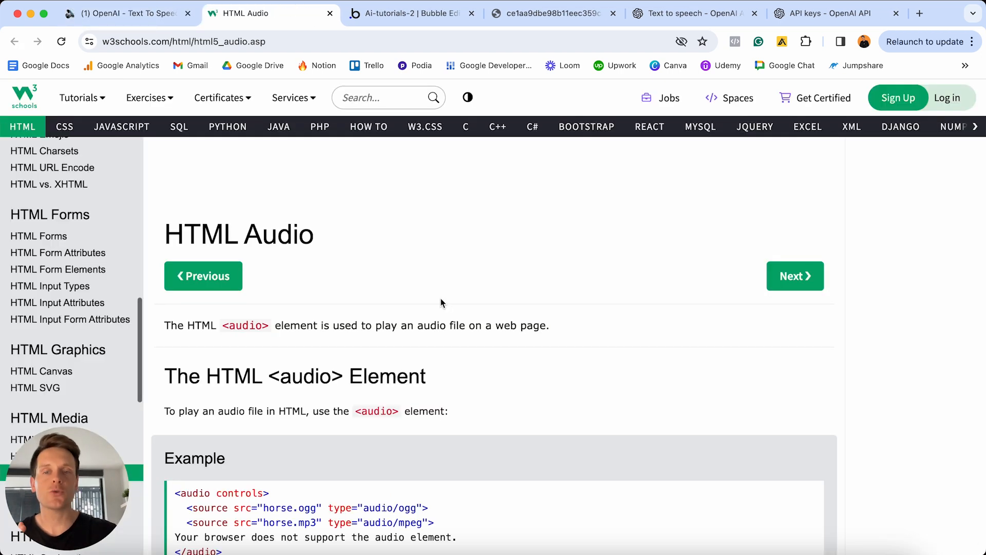
scroll(440, 303, "down", 3)
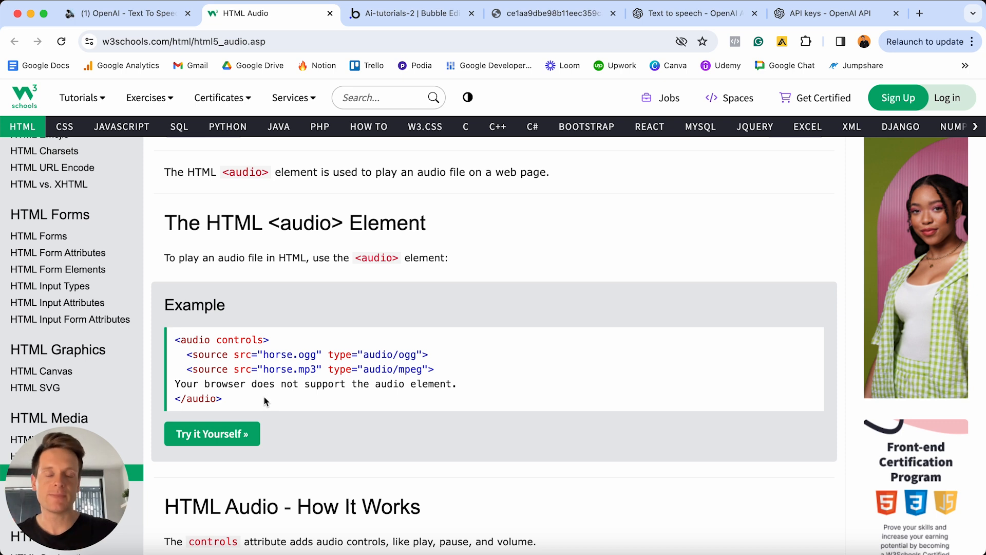
left_click_drag(264, 400, 173, 340)
key("super+c")
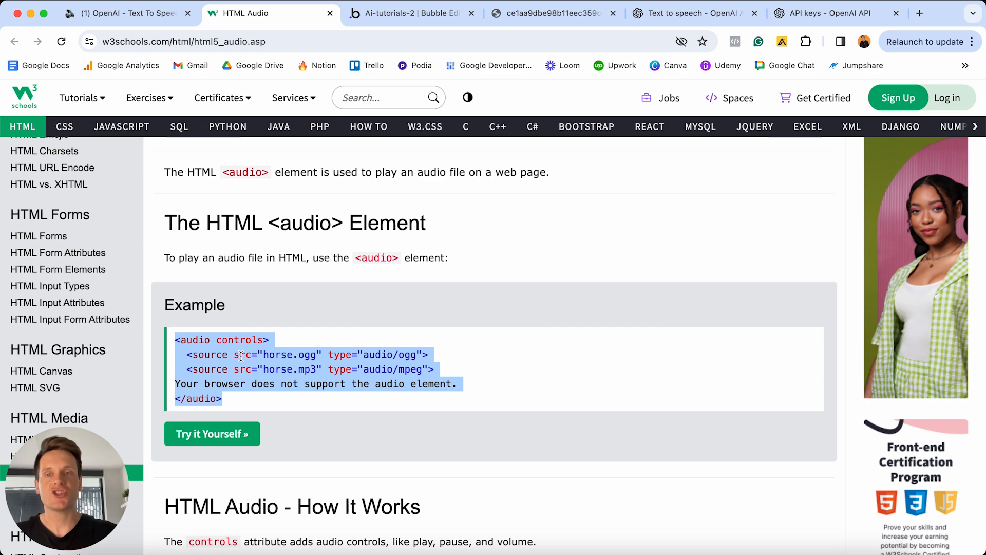
Back in the Bubble editor, add an HTML element inside the AI Audio repeating group's cell and paste the copied audio code into it
left_click(407, 16)
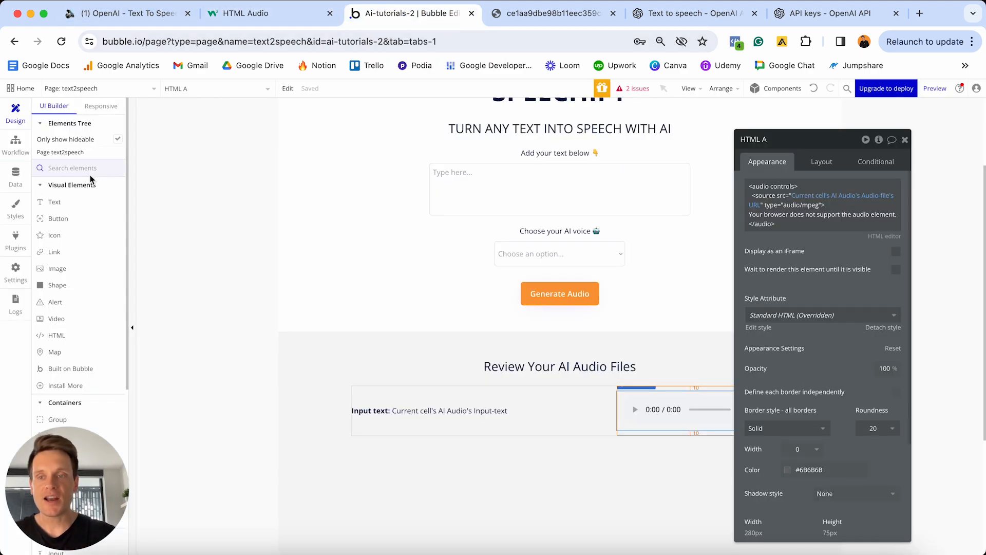
left_click(74, 334)
left_click(455, 393)
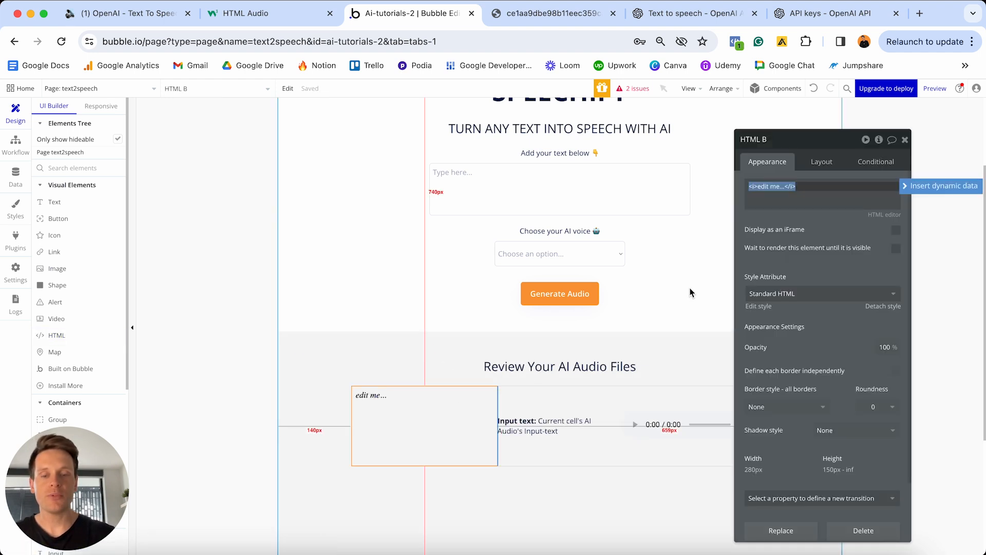
key("super+v")
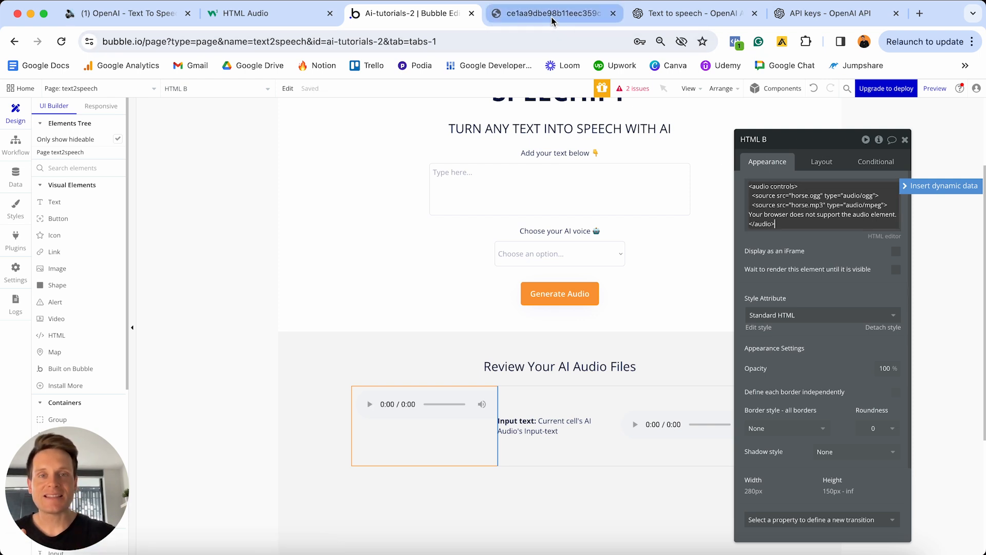
Examine the horse.ogg and horse.mp3 source references in the W3Schools example code
left_click(246, 13)
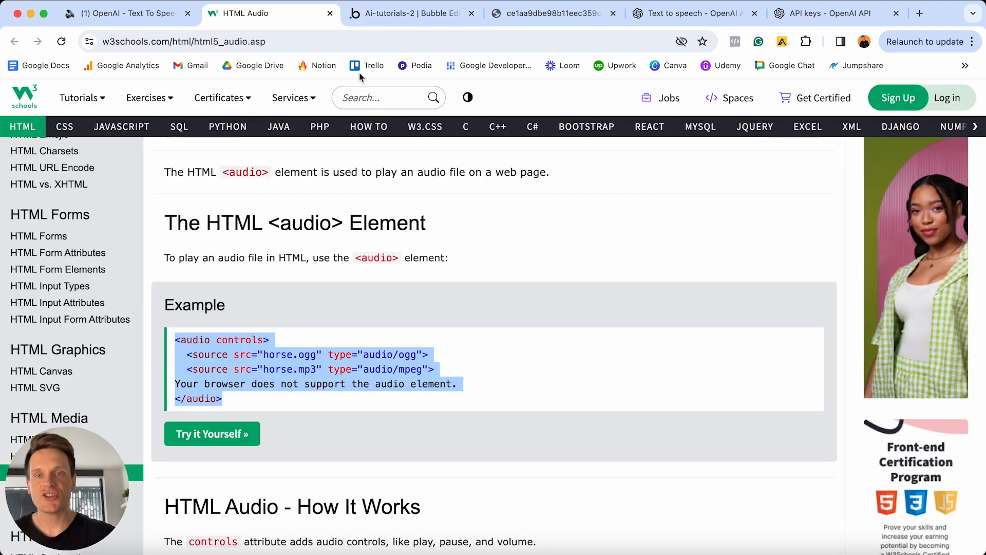
left_click(293, 356)
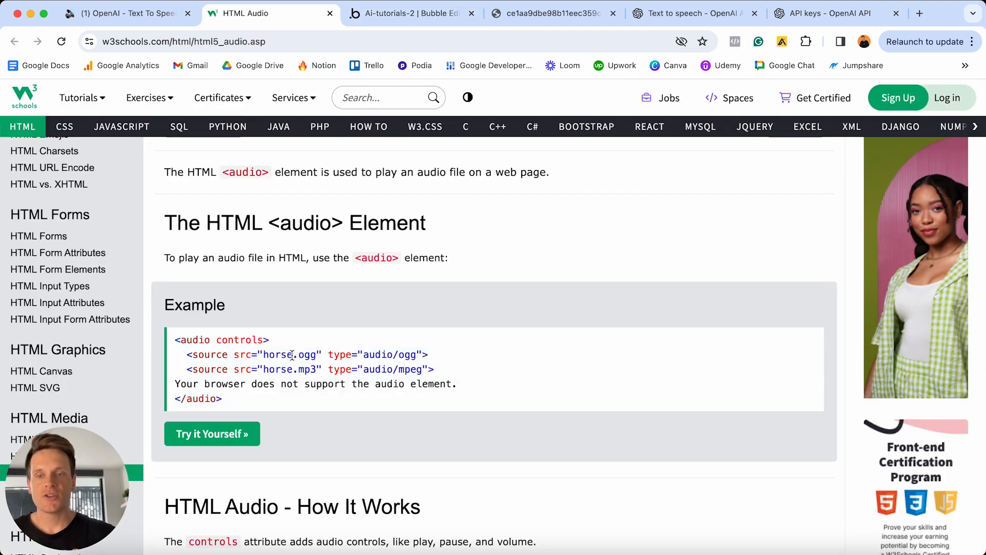
left_click_drag(187, 354, 310, 355)
left_click(316, 355)
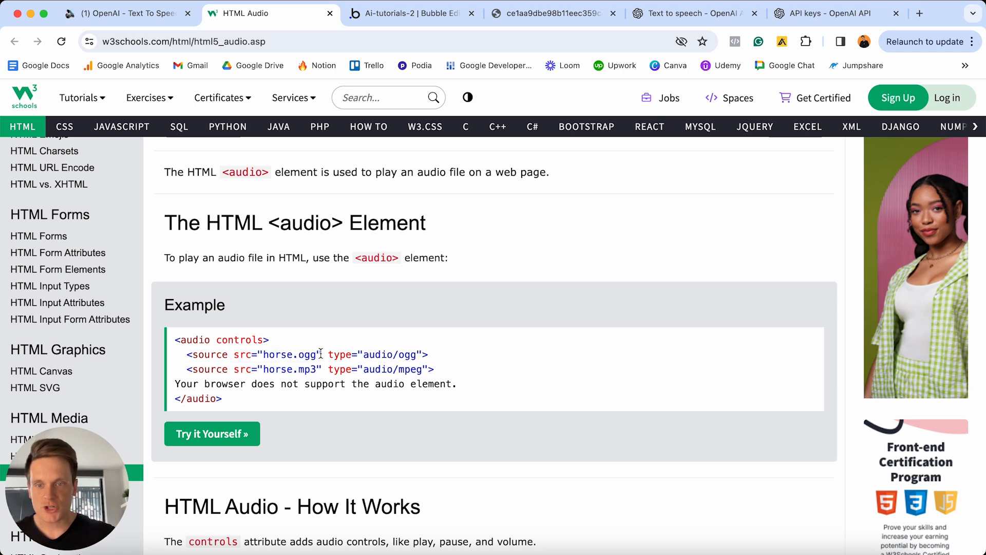
mouse_move(317, 355)
left_mouse_down()
mouse_move(264, 356)
mouse_move(280, 369)
mouse_move(317, 369)
left_mouse_up()
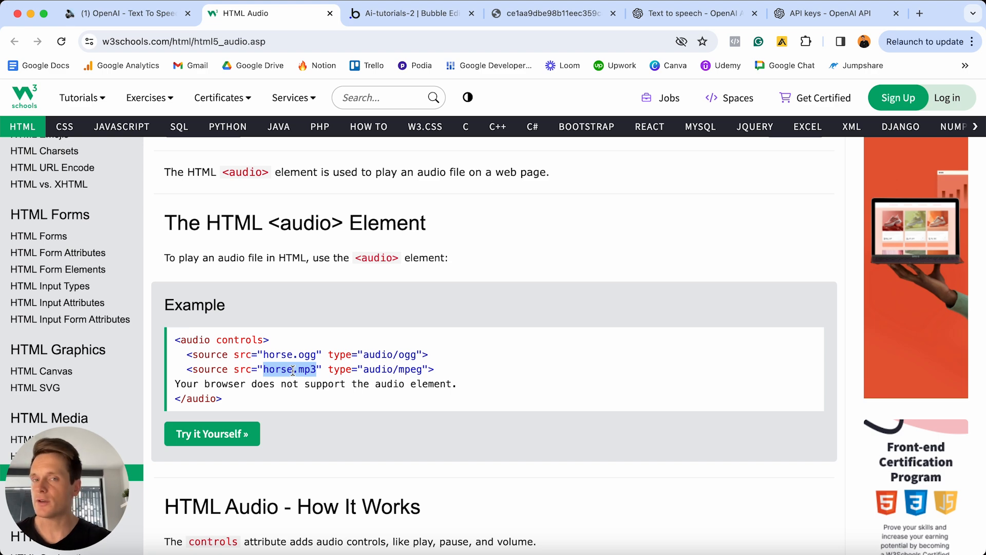
Check the Audio-file field of the AI Audio data type in the Bubble editor, then return to the page design
left_click(412, 19)
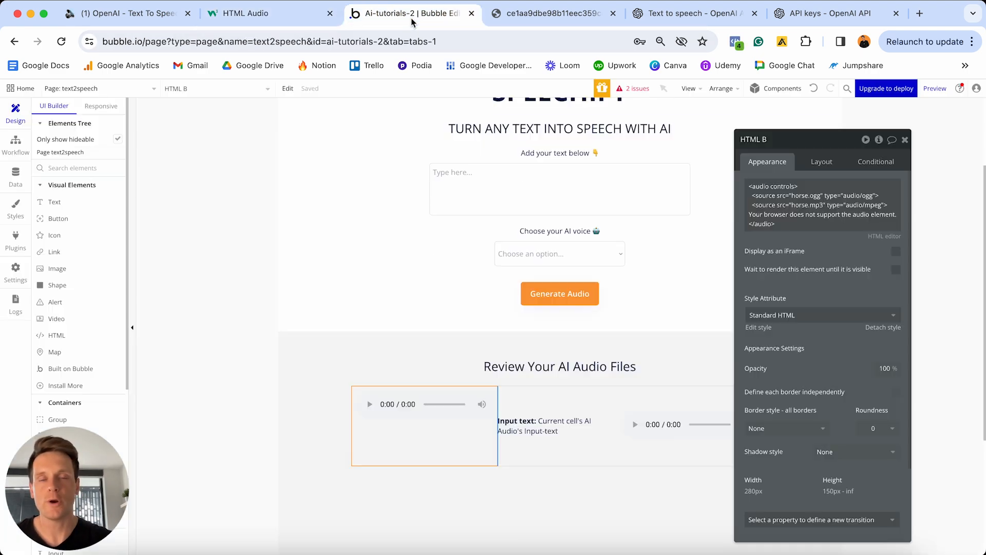
left_click(16, 176)
left_click_drag(321, 218, 284, 212)
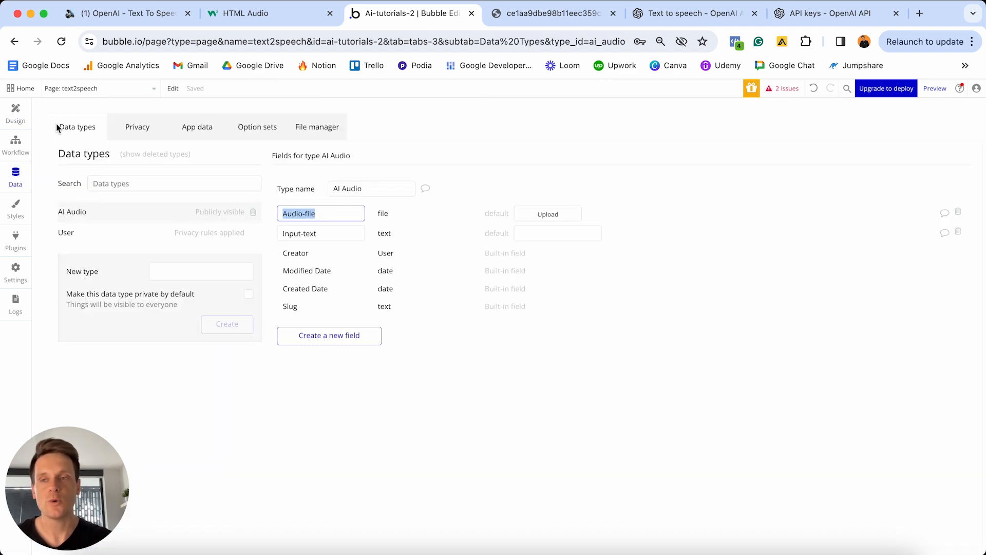
left_click(18, 121)
In the new HTML element's code, replace horse.ogg with the dynamic value Current cell's AI Audio's Audio-file's URL
left_click(800, 228)
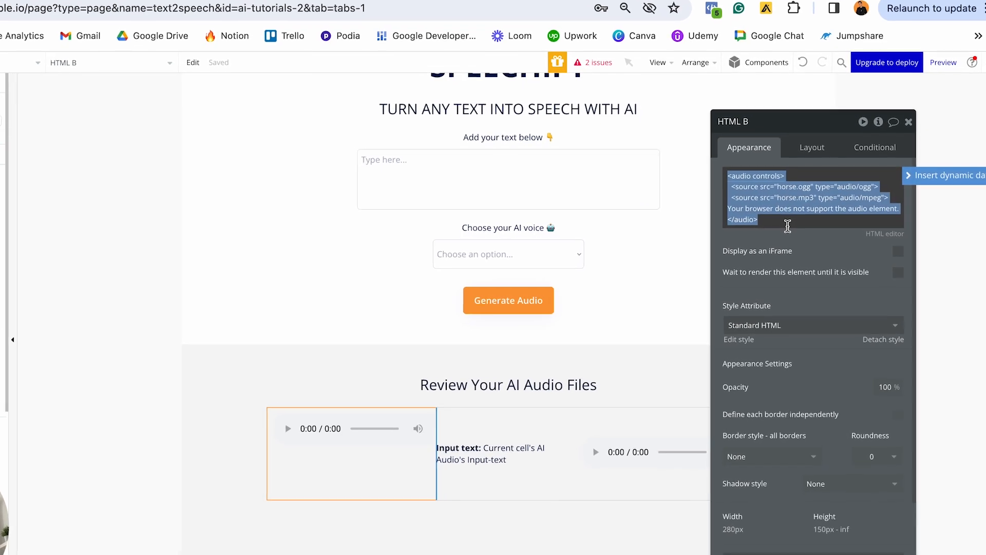
left_click(805, 176)
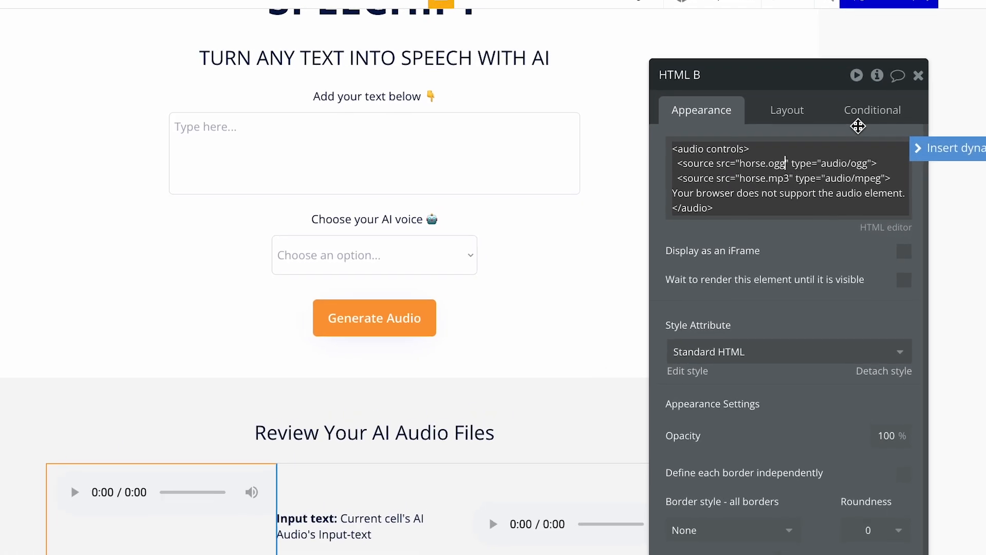
key("BackSpace")
key("BackSpace")
key("BackSpace")
key("BackSpace")
key("BackSpace")
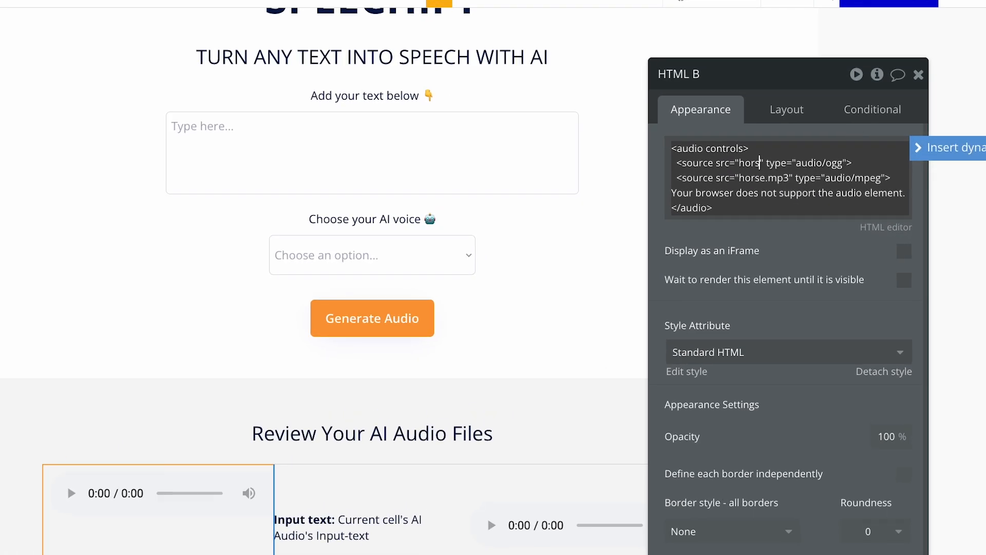
key("BackSpace")
key("BackSpace")
key("BackSpace")
key("BackSpace")
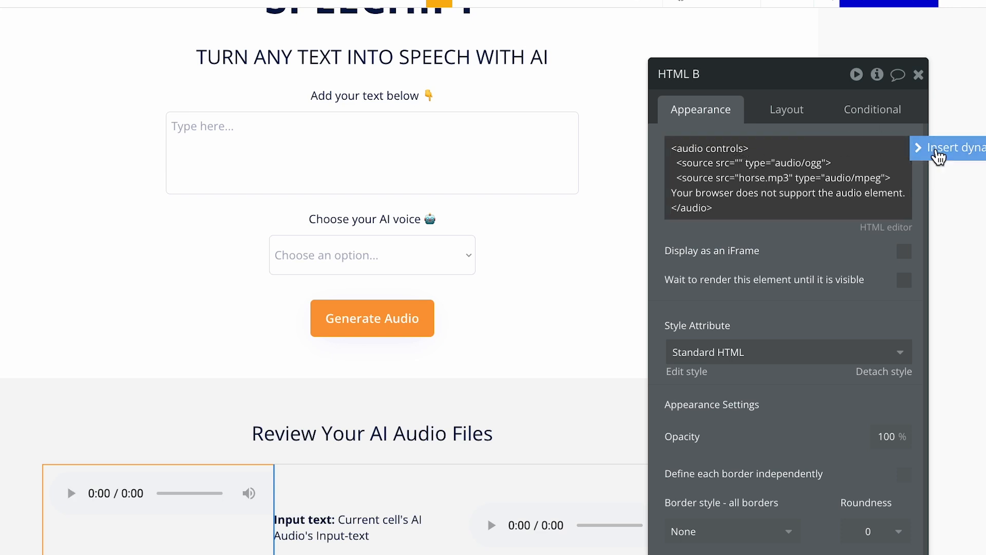
left_click(938, 154)
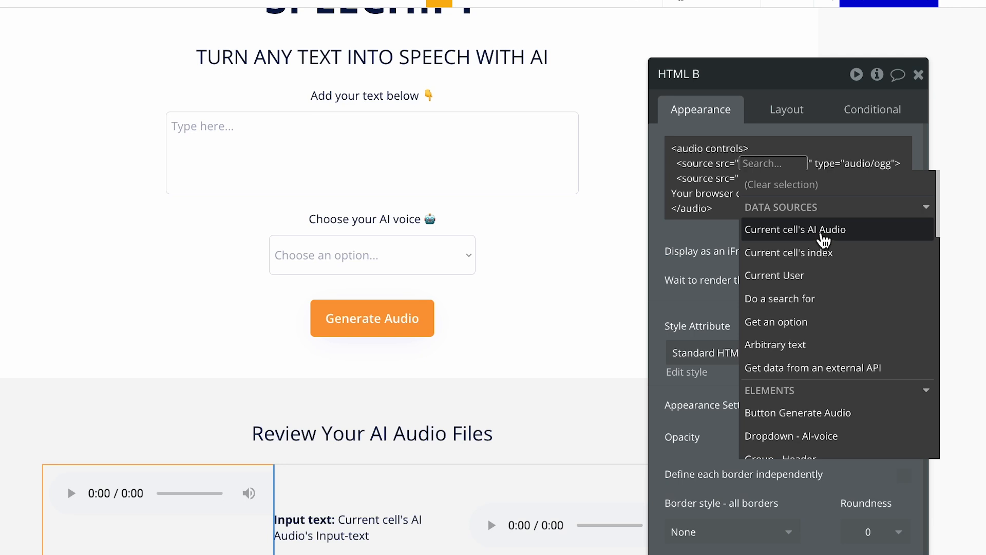
left_click(822, 236)
left_click(726, 288)
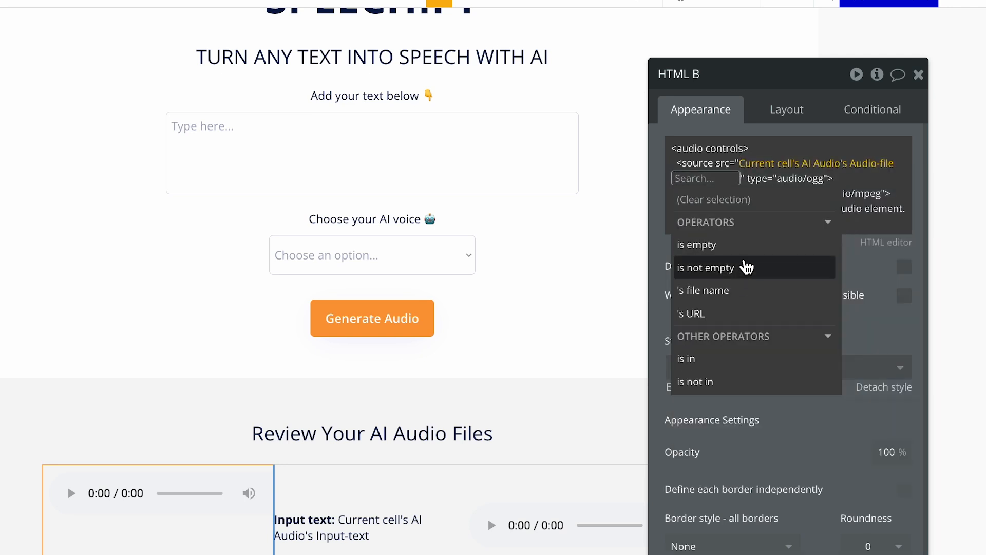
left_click(726, 314)
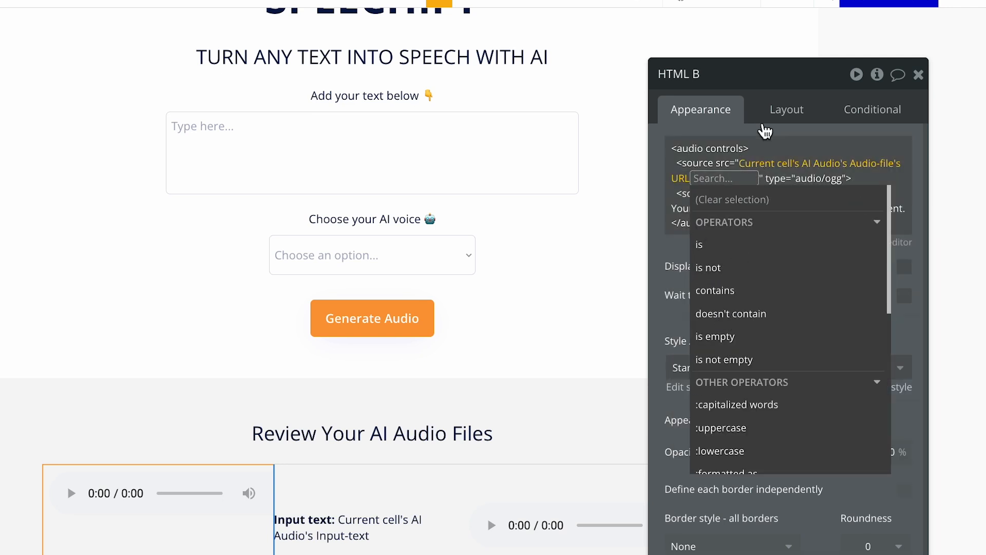
left_click(763, 132)
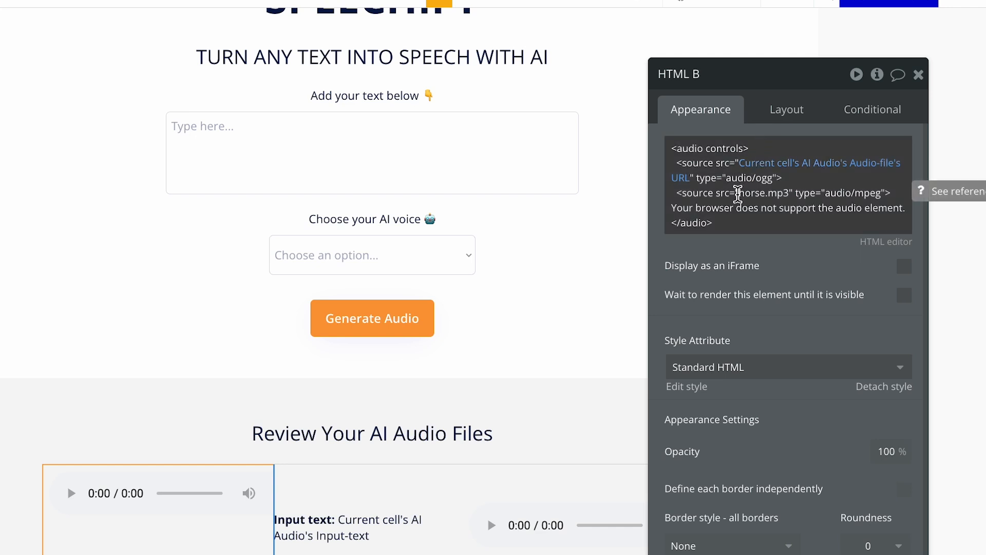
In the new HTML element's code, replace horse.mp3 with the dynamic value Current cell's AI Audio's Audio-file's URL
left_click(775, 193)
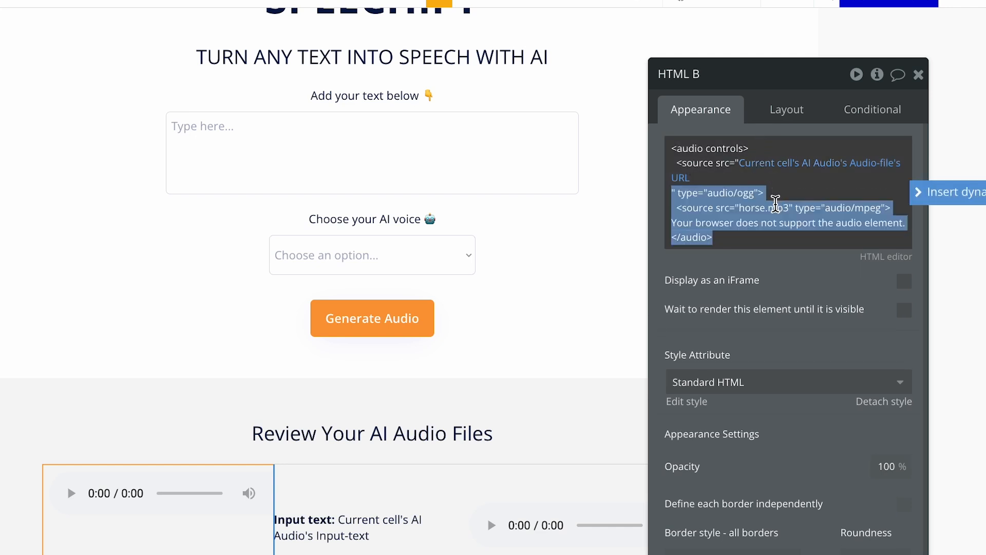
key("Right")
key("Right")
key("BackSpace")
key("BackSpace")
key("BackSpace")
key("BackSpace")
key("BackSpace")
key("BackSpace")
key("BackSpace")
key("BackSpace")
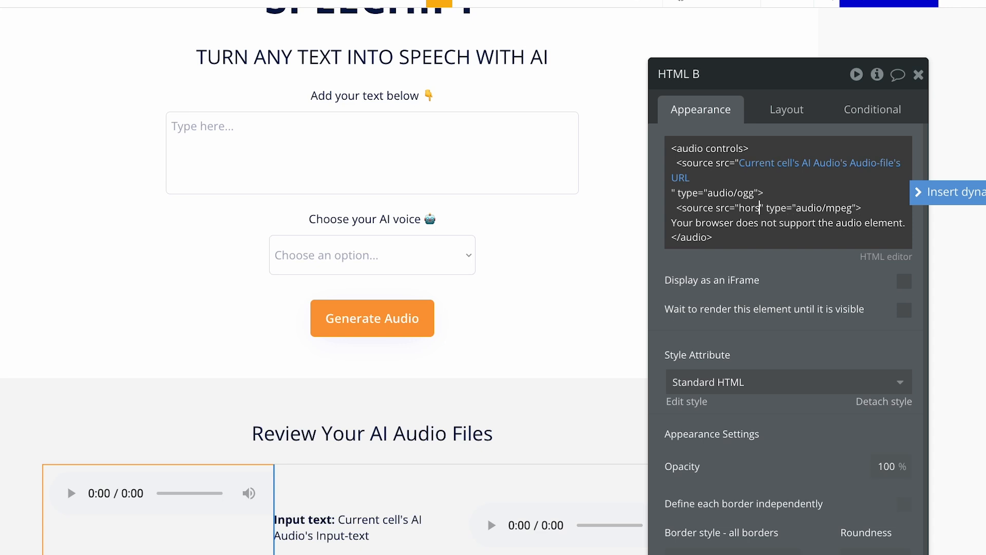
key("BackSpace")
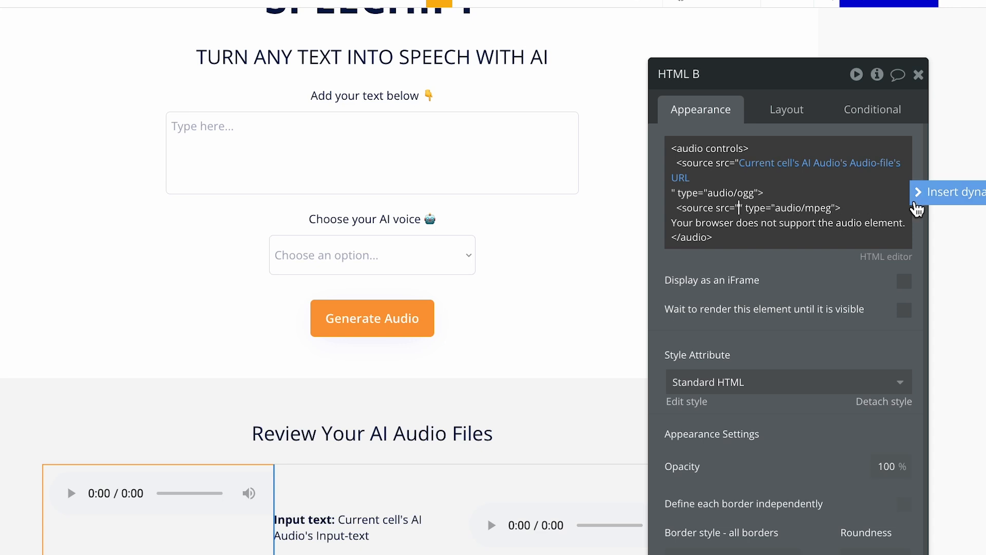
left_click(921, 198)
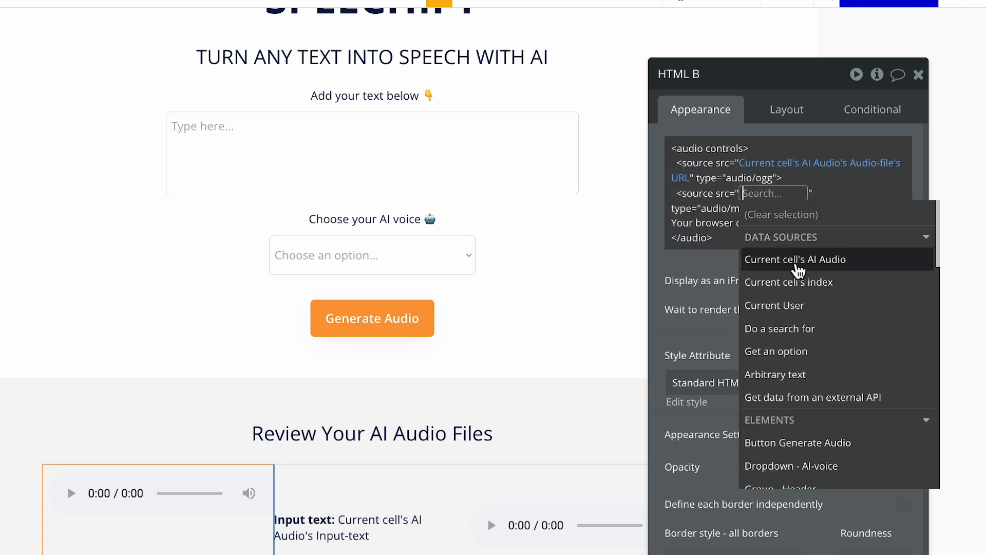
left_click(795, 260)
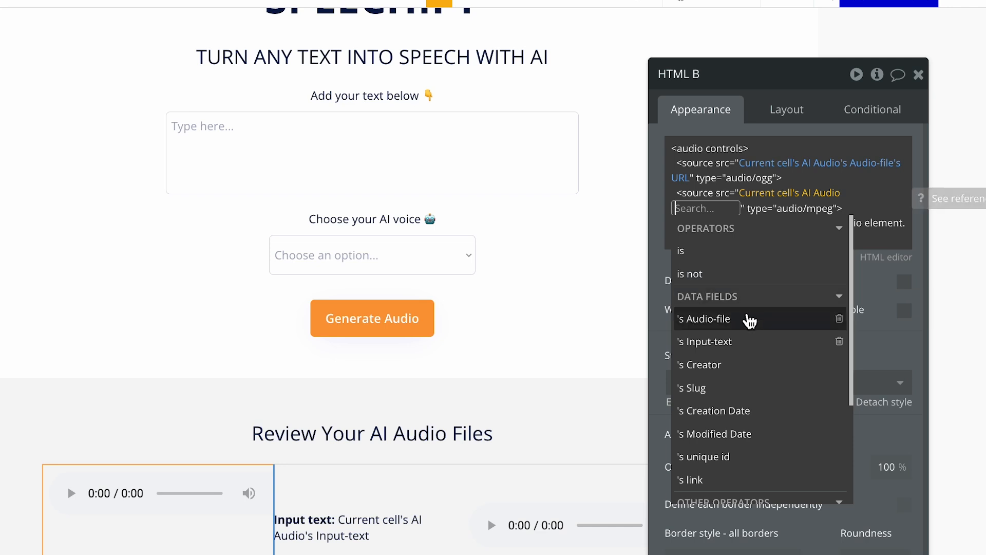
left_click(743, 322)
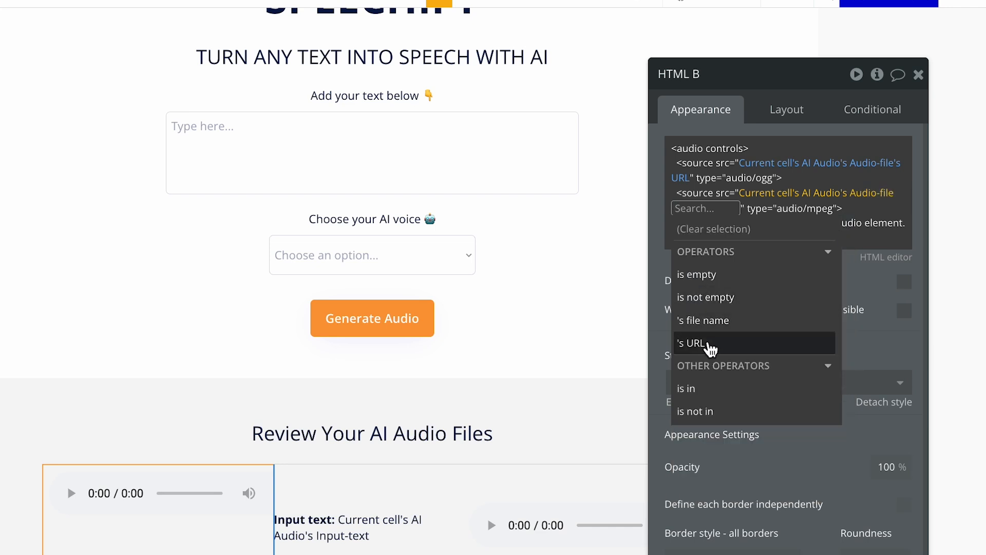
left_click(708, 346)
left_click(739, 131)
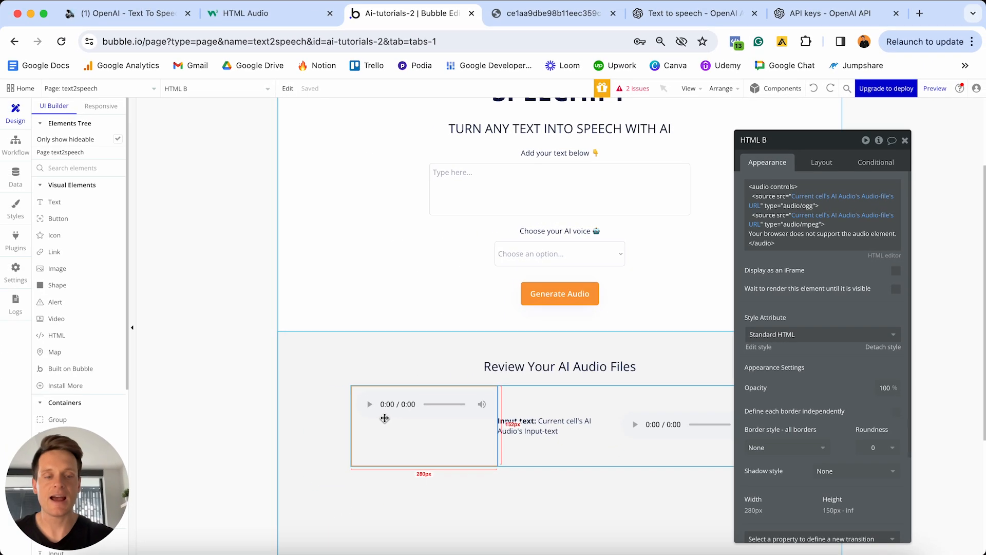
Delete the duplicate HTML audio player at the start of the AI Audio repeating group's cell
key("Delete")
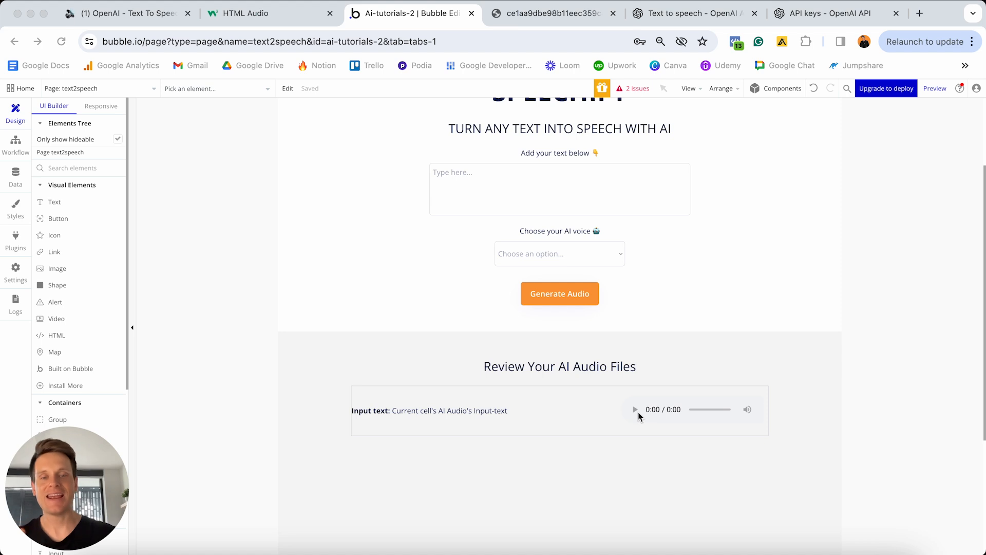
Open the Generate Audio button's workflow and delete its existing API call, Create a new AI Audio and Reset relevant inputs actions
double_click(562, 296)
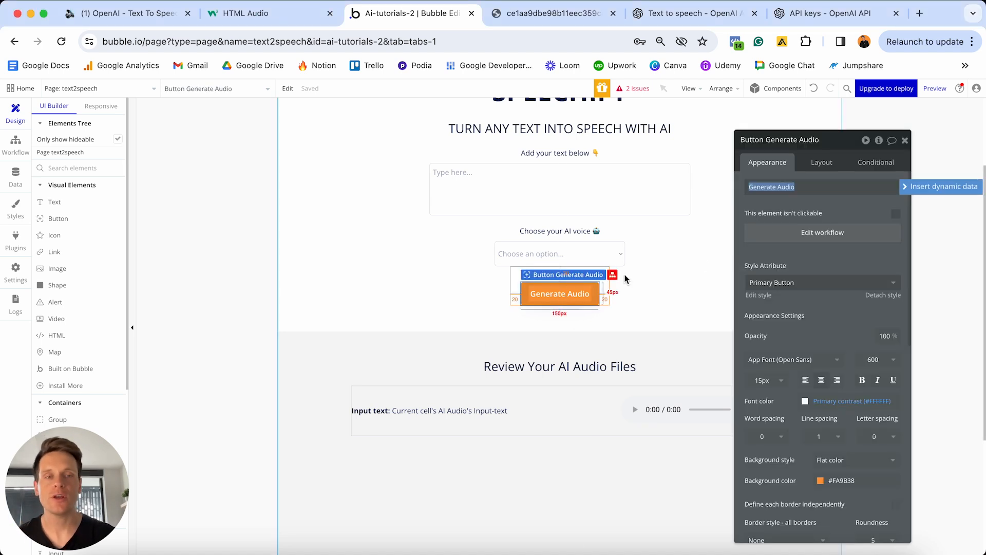
left_click(809, 241)
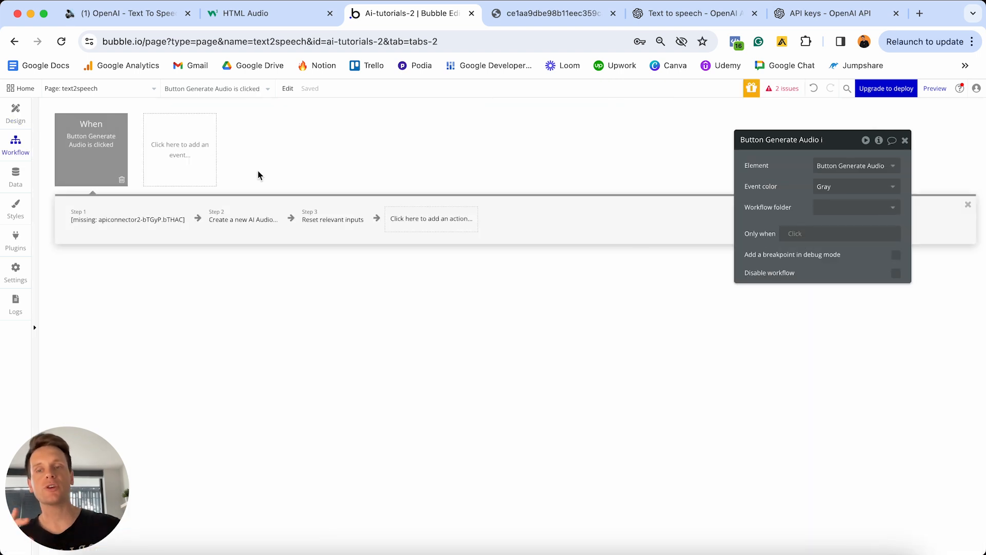
left_click(162, 227)
left_click(176, 227)
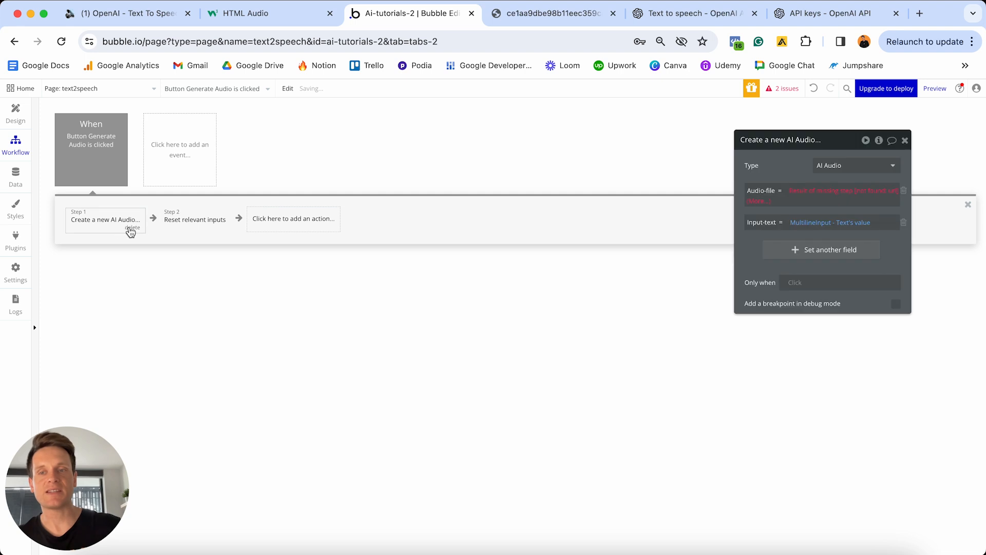
left_click(129, 227)
left_click(132, 227)
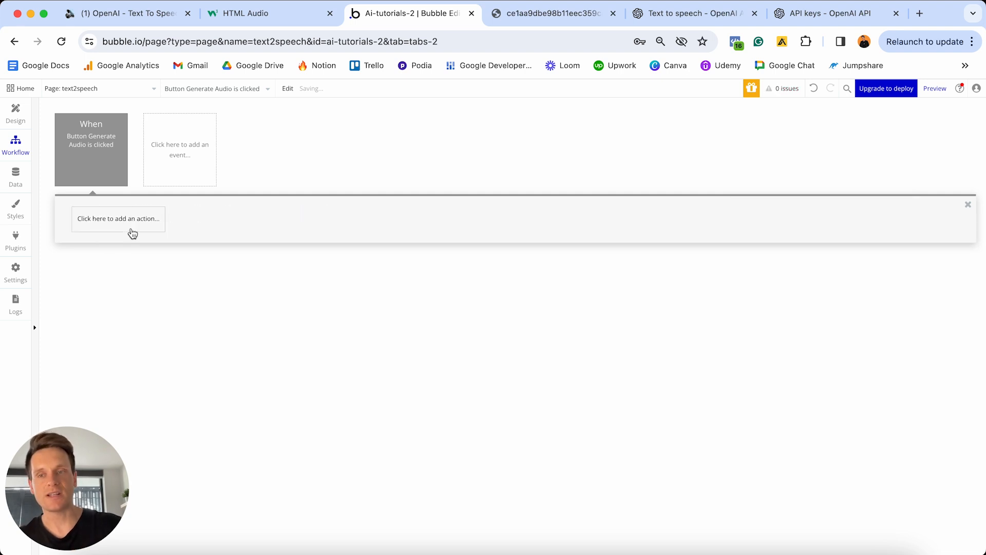
Add the OpenAI - Text to speech plugin action as the workflow's first step
left_click(98, 219)
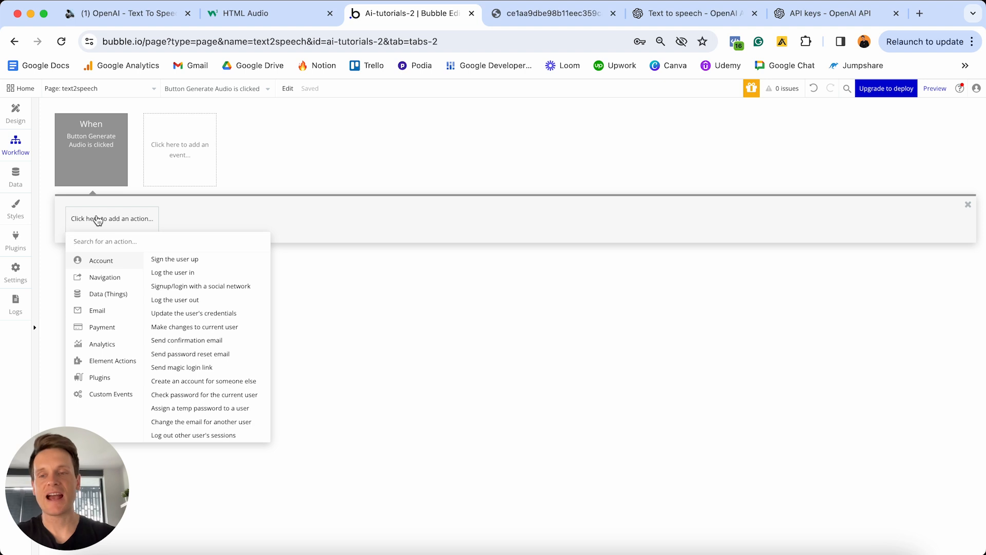
mouse_move(106, 379)
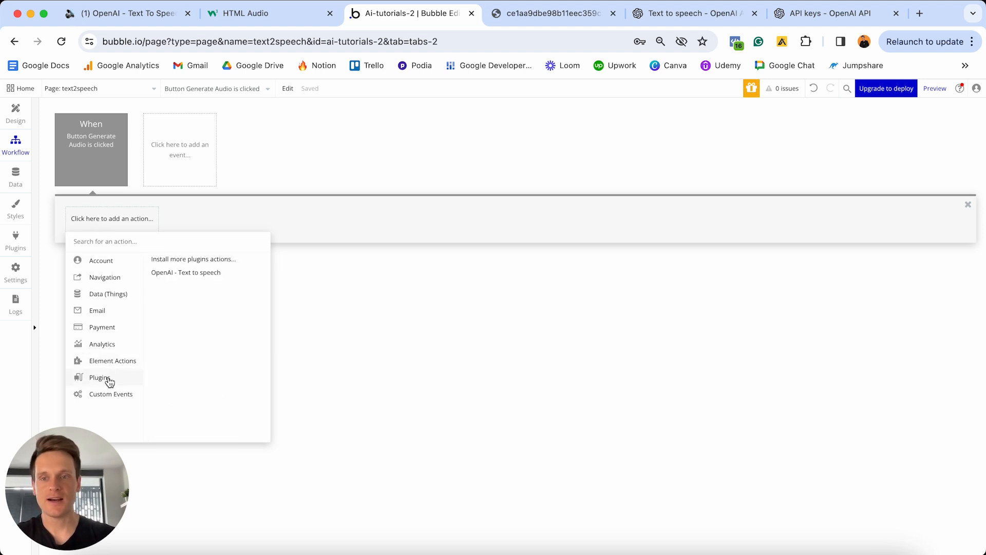
left_click(206, 278)
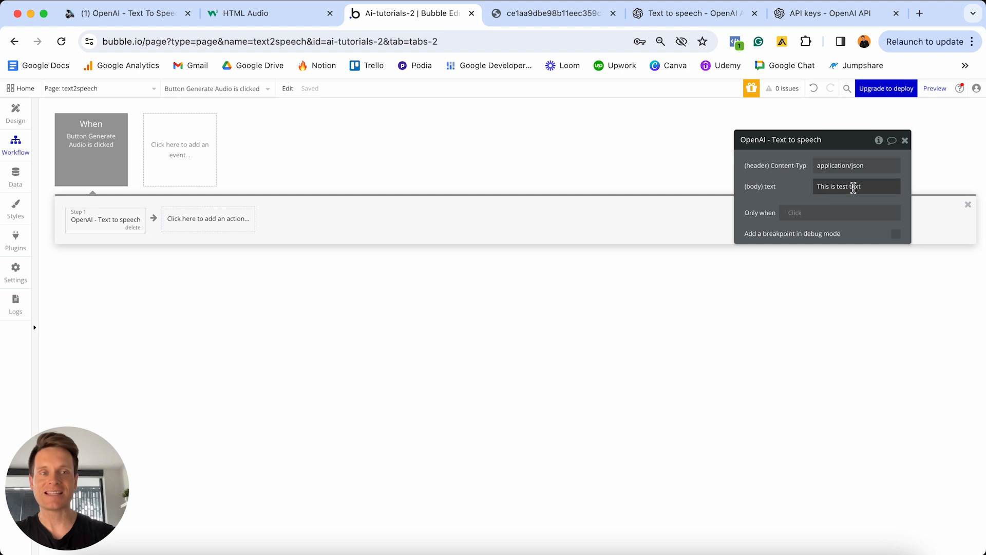
Replace the test text in the action's body text with the dynamic value MultilineInput - Text's value
triple_click(869, 187)
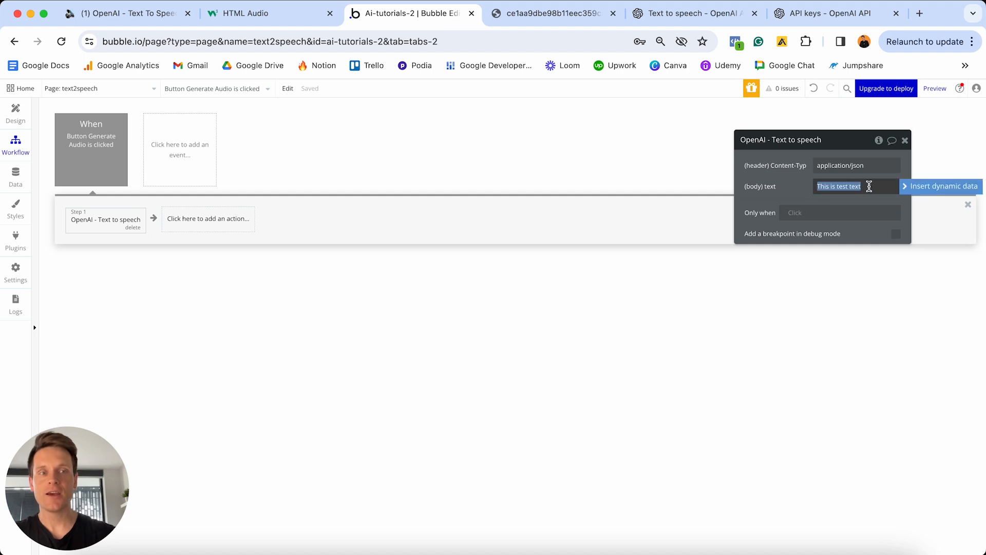
left_click(909, 189)
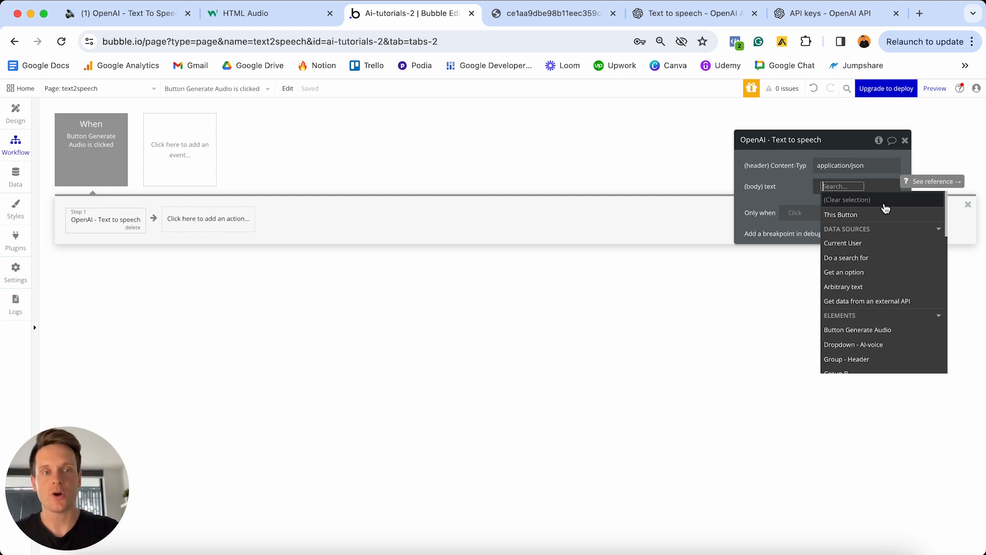
type("mult")
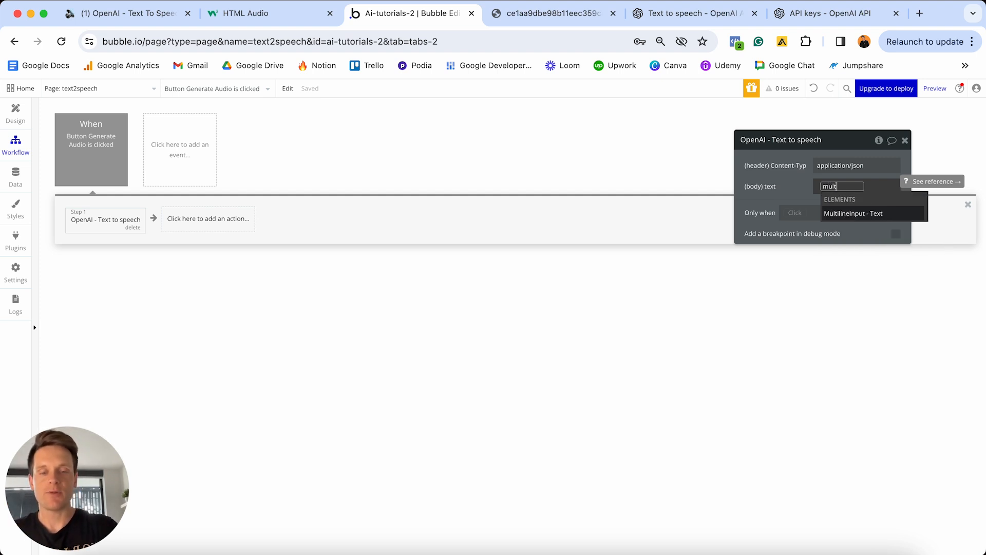
left_click(854, 214)
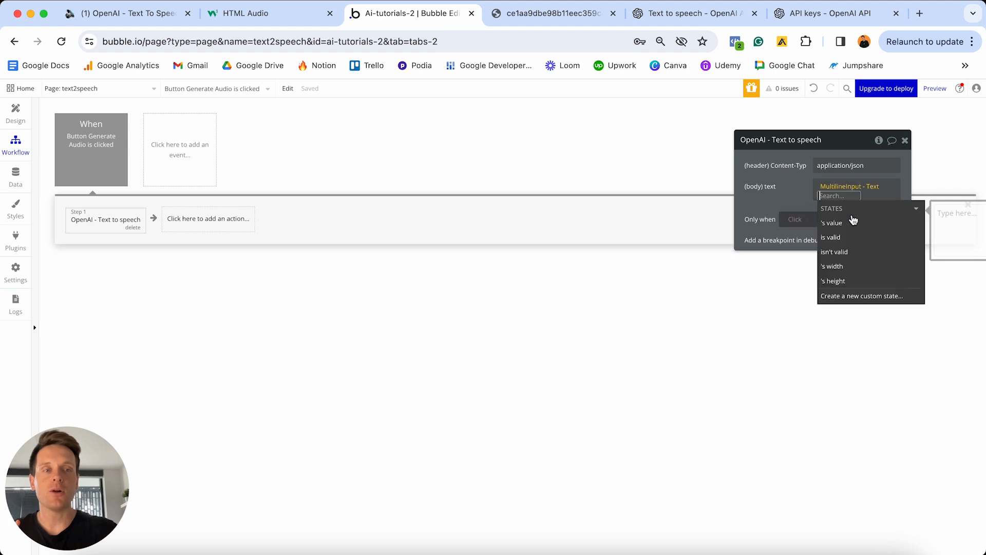
left_click(844, 222)
left_click(756, 195)
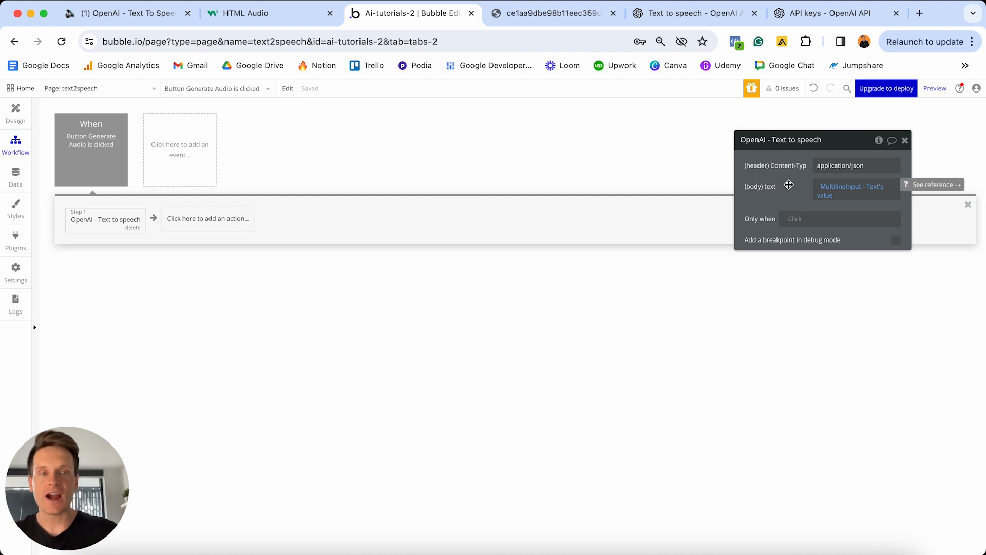
Add a Create a new thing action of type AI Audio and include all of its fields
left_click(233, 224)
mouse_move(213, 301)
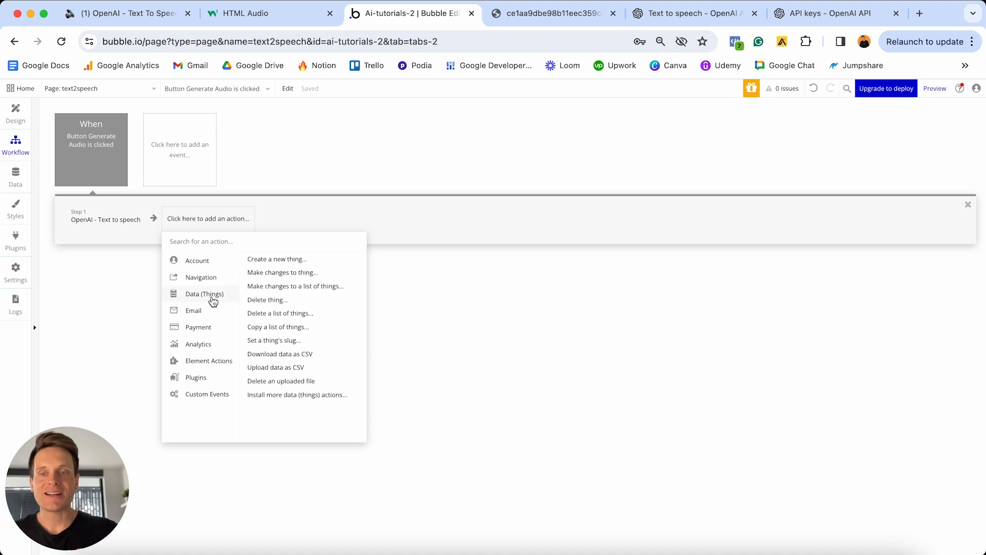
left_click(278, 264)
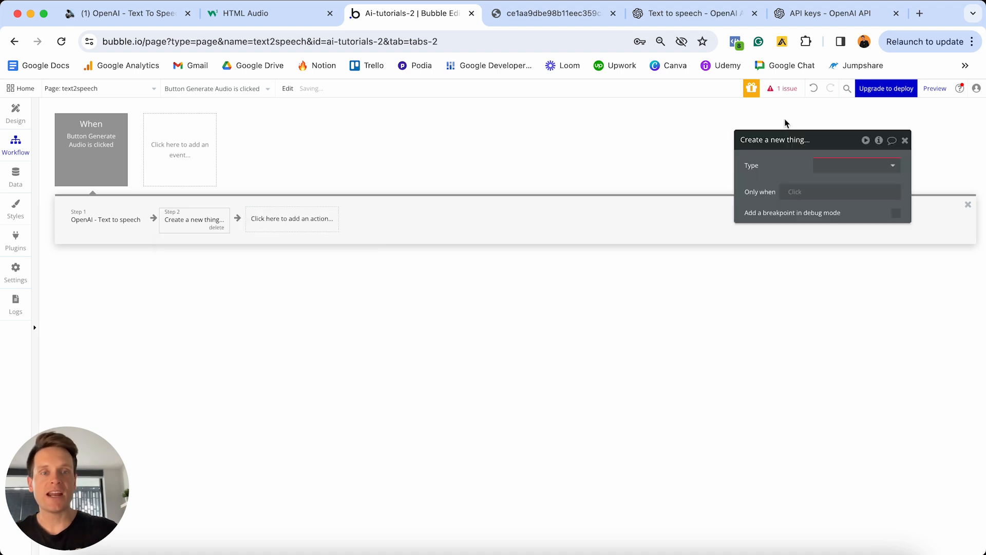
left_click_drag(813, 148, 456, 148)
left_click(492, 164)
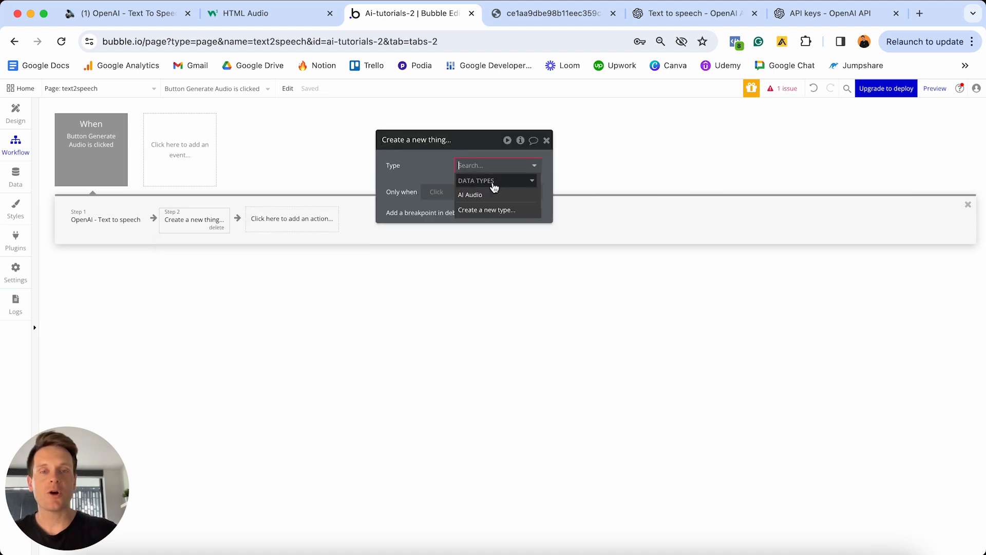
left_click(492, 197)
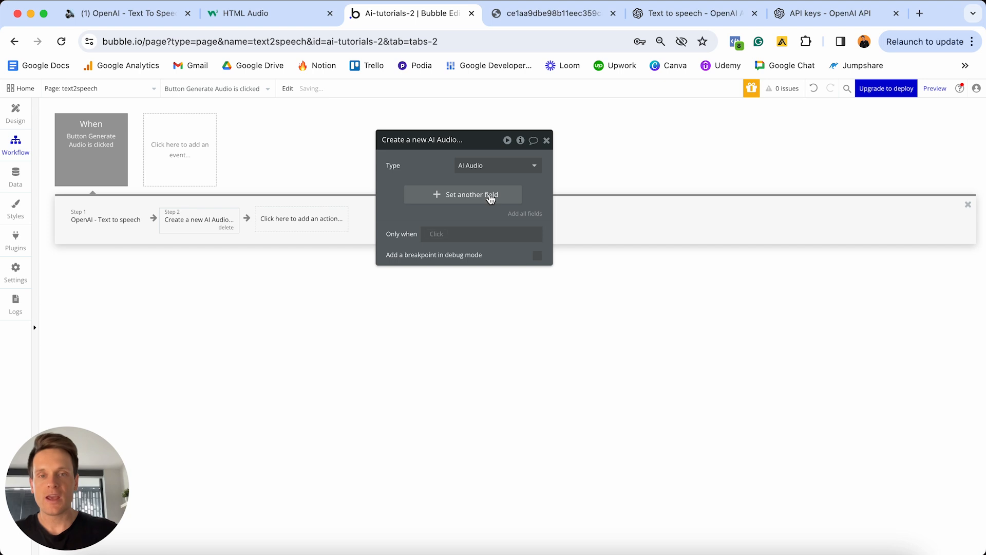
left_click(521, 215)
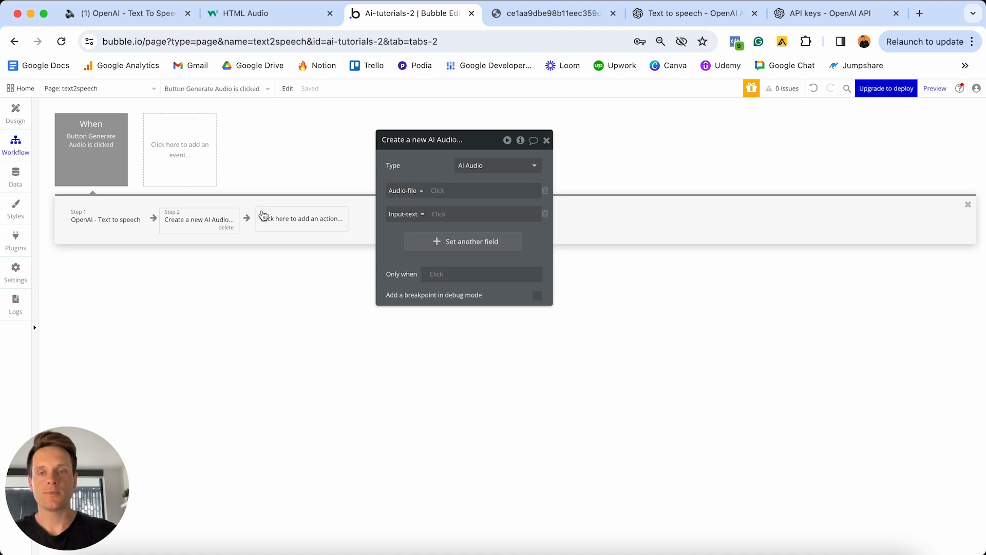
Set the new AI Audio's Audio-file field to the URL of the result of step 1 (OpenAI - Text to speech)
left_click(438, 191)
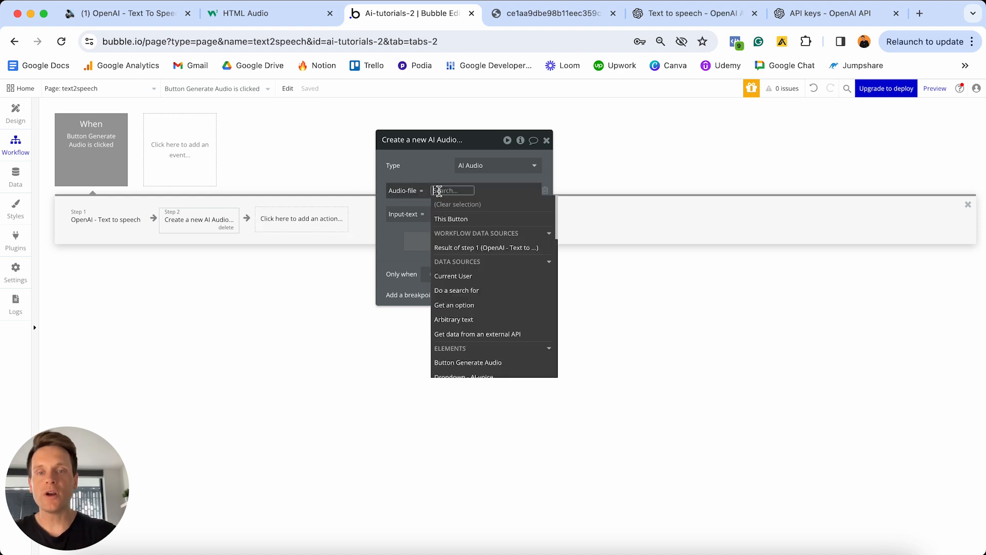
left_click(480, 250)
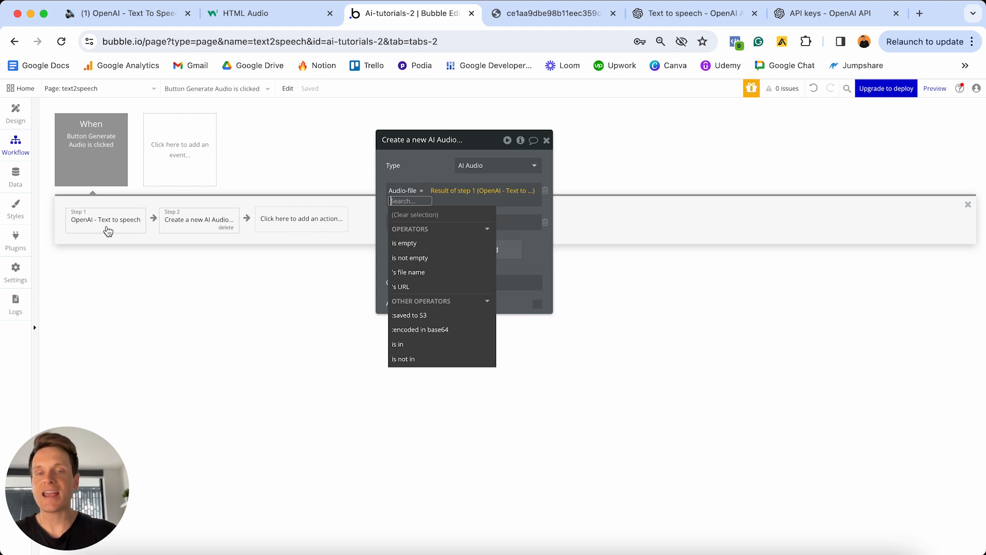
left_click(438, 287)
left_click(437, 175)
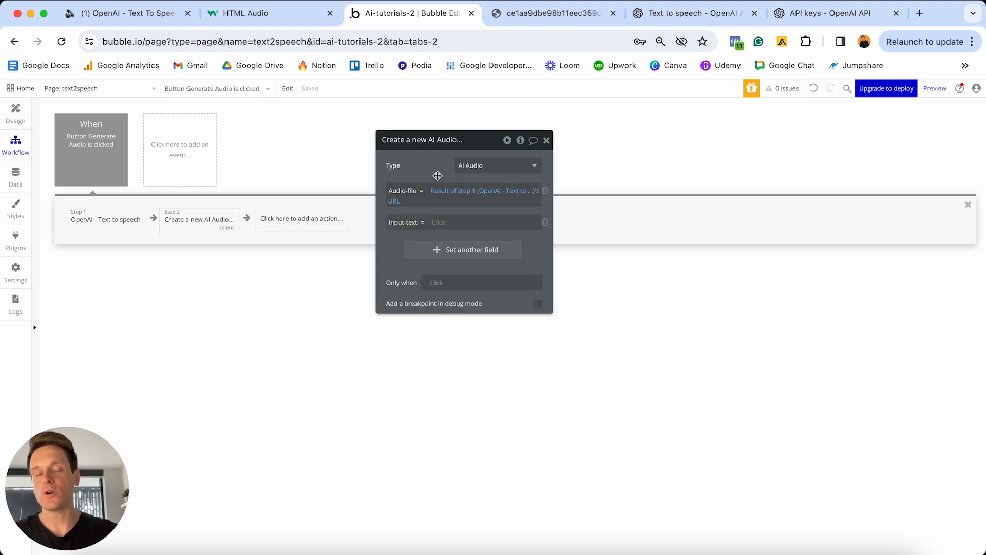
Set the new AI Audio's Input-text field to MultilineInput - Text's value
left_click(439, 222)
type("mu")
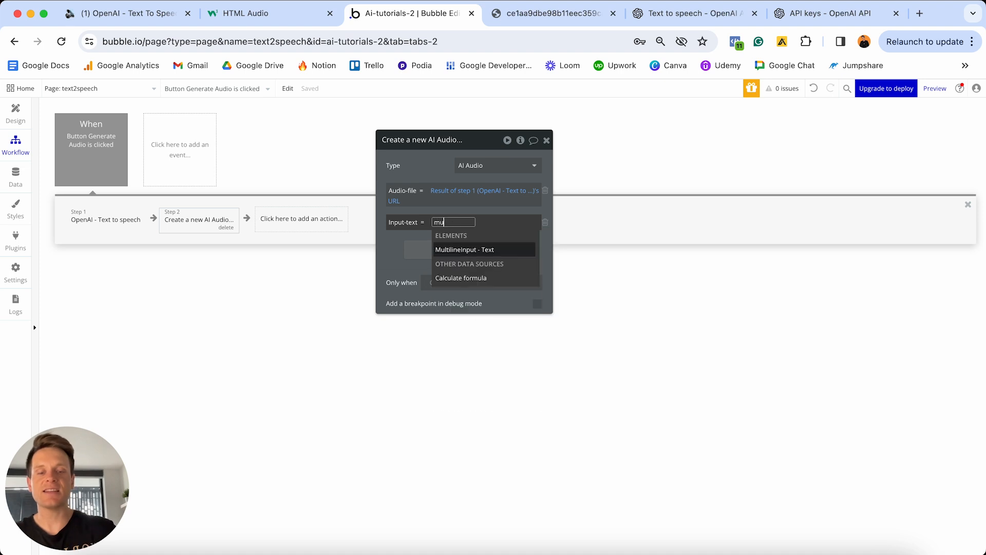
type("lti")
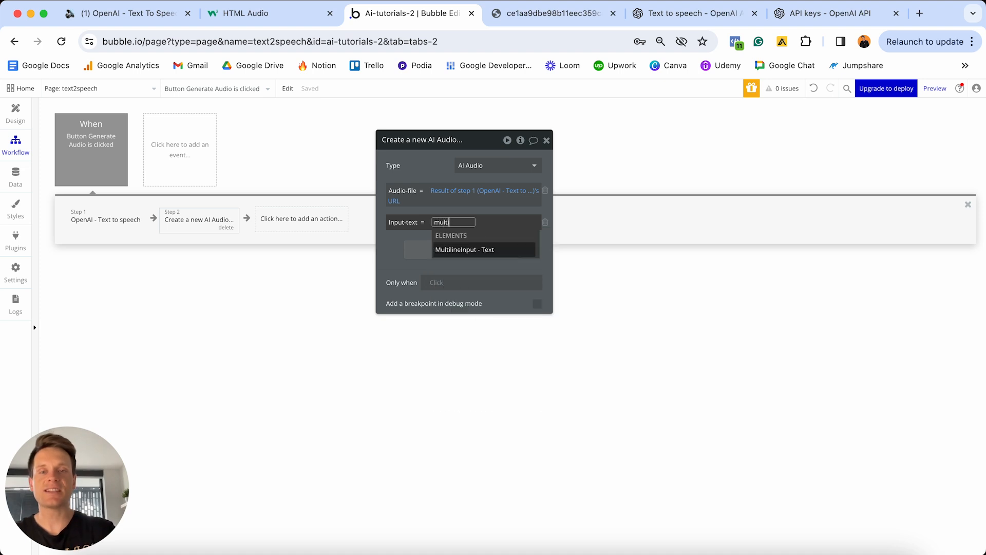
left_click(459, 250)
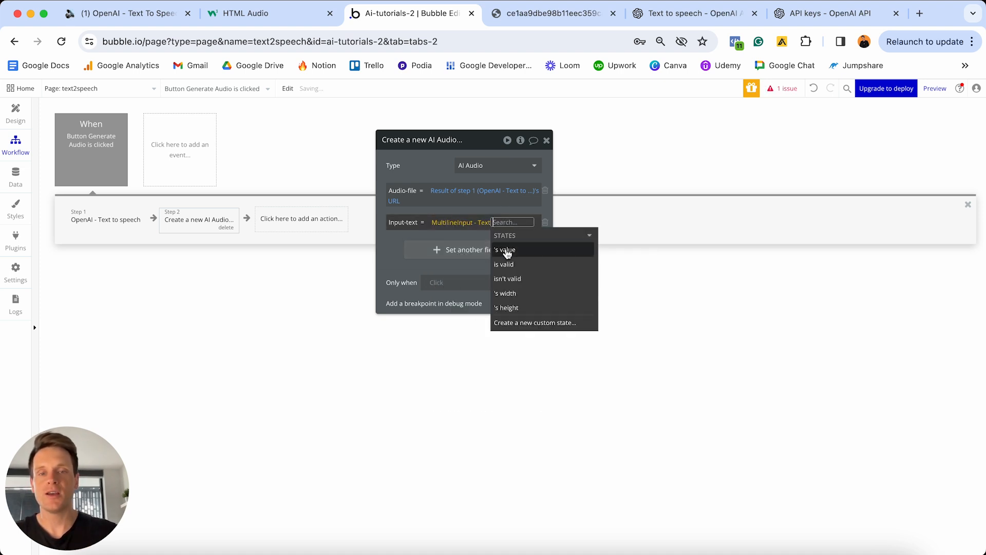
left_click(506, 250)
left_click(438, 163)
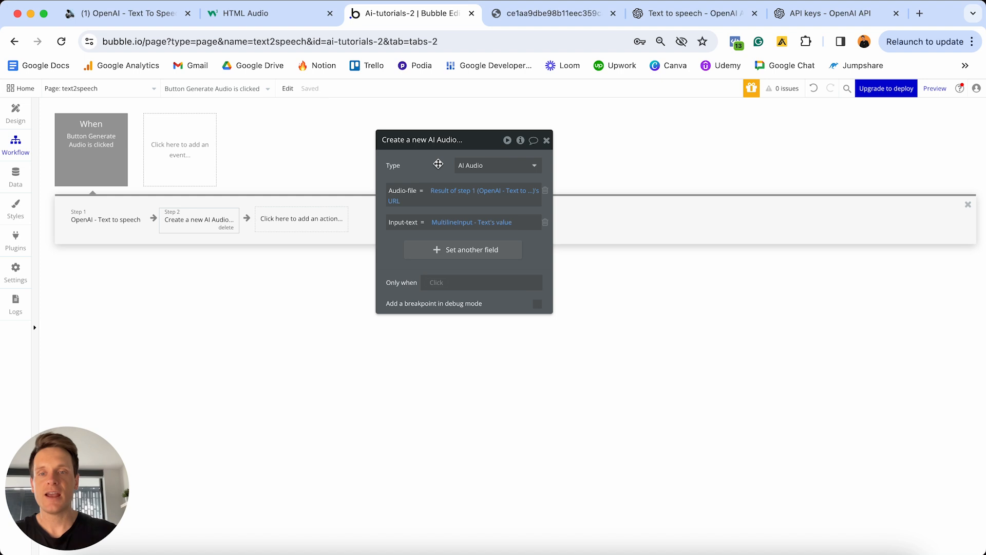
Add a Reset relevant inputs action as the workflow's third step, and preview the text2speech page
left_click(305, 221)
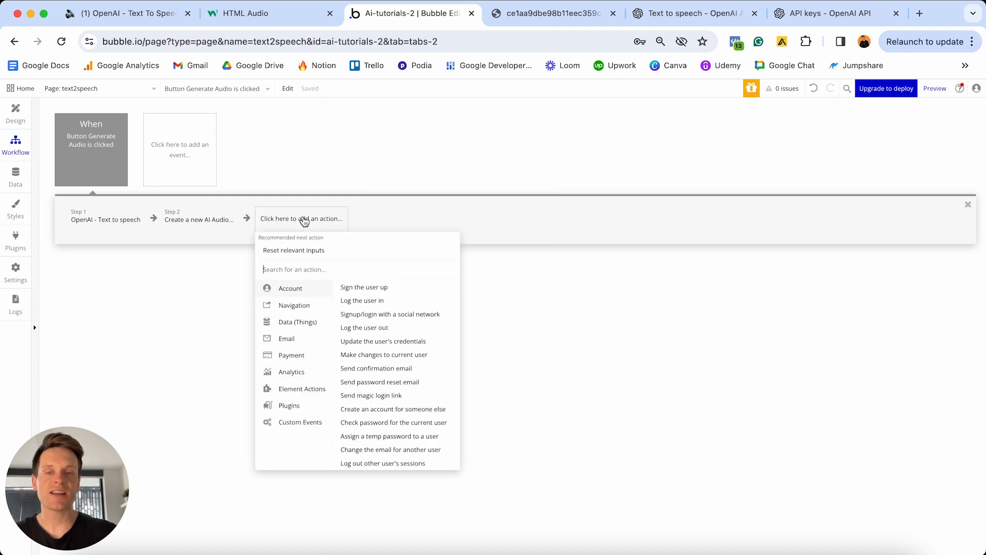
left_click(294, 252)
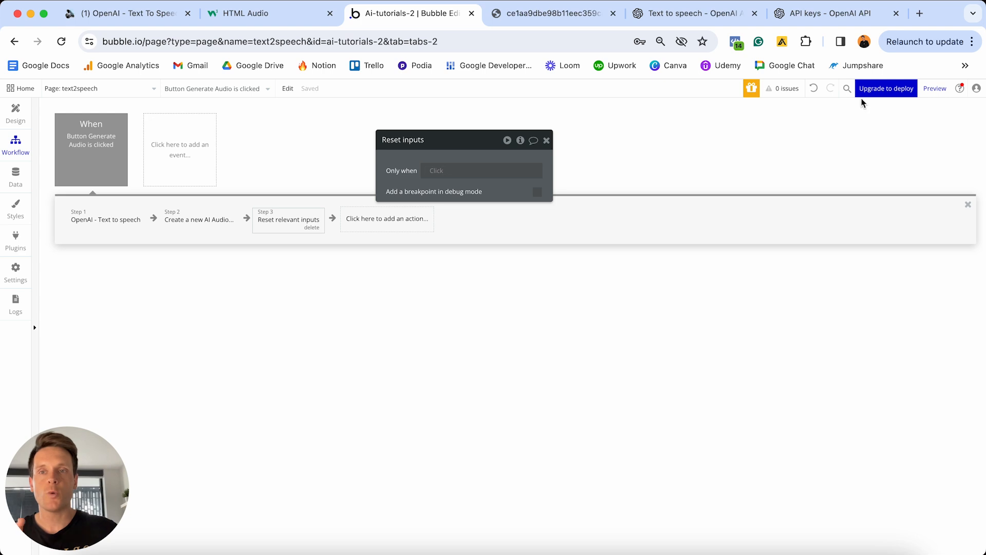
left_click(935, 88)
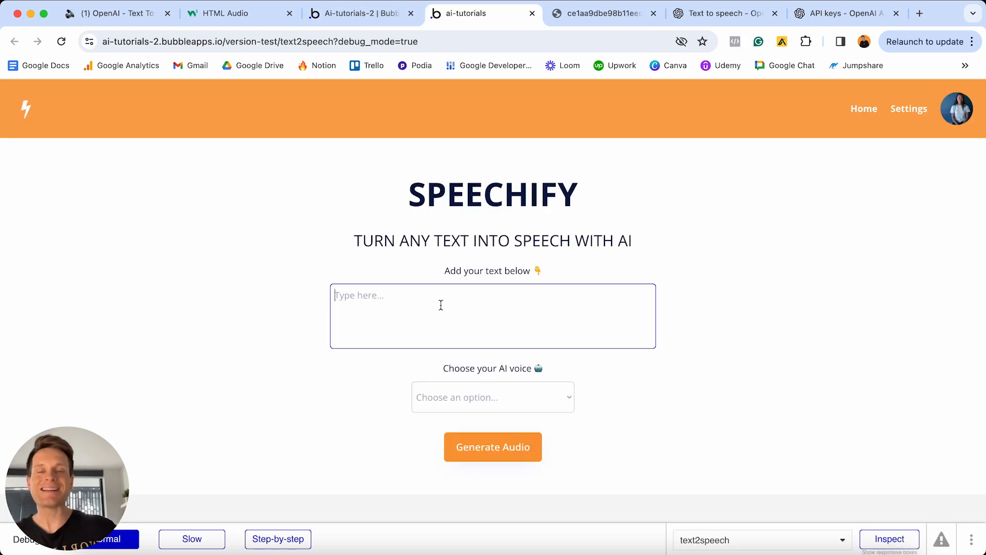
Enter "This is more test text that needs to be transcribed." as the input text and generate its audio
type("This is")
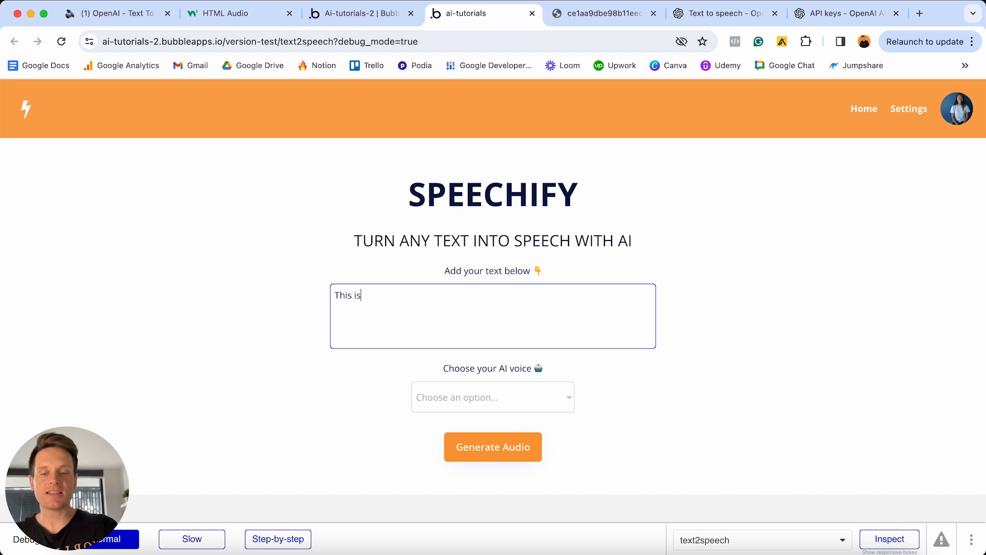
type(" more test text")
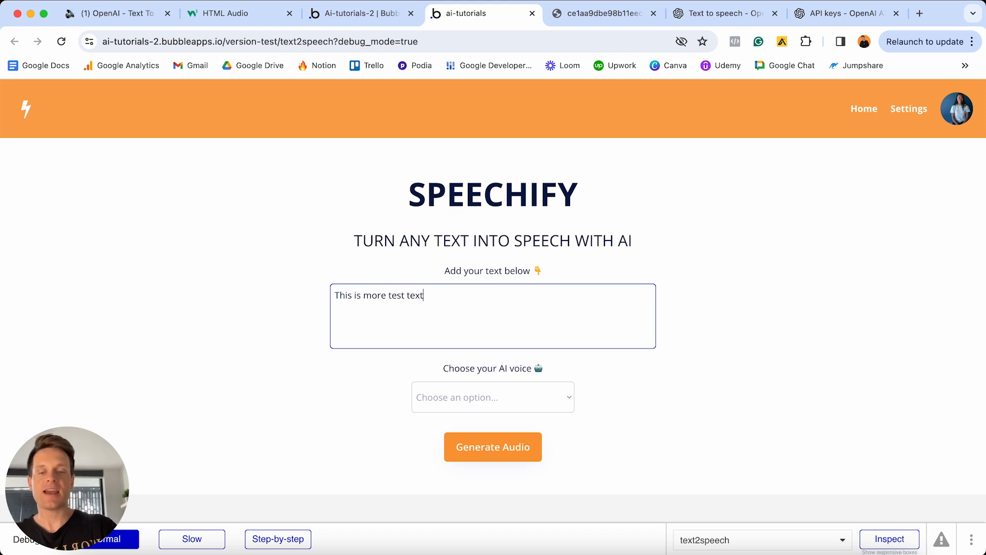
type(" that need")
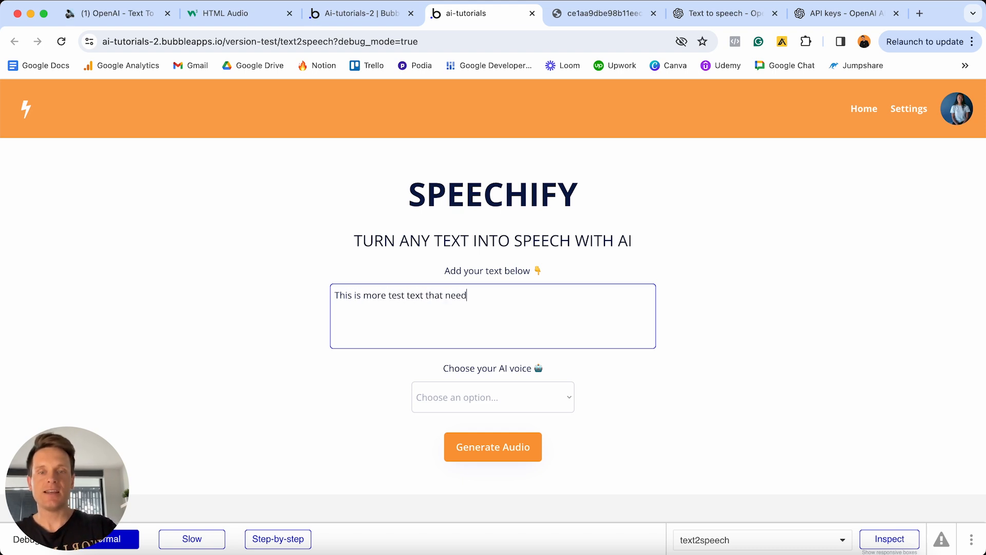
type("s to be transcribed.")
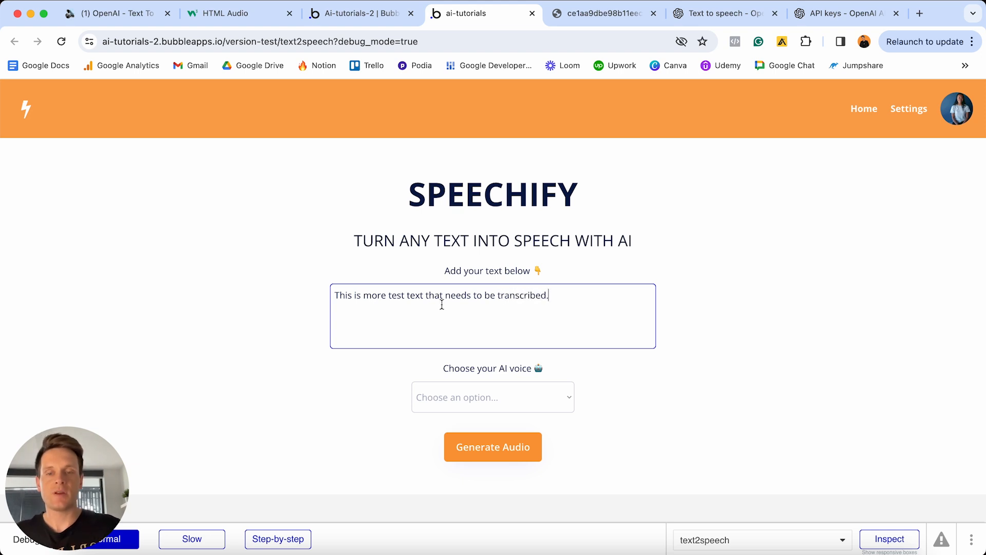
scroll(442, 304, "down", 3)
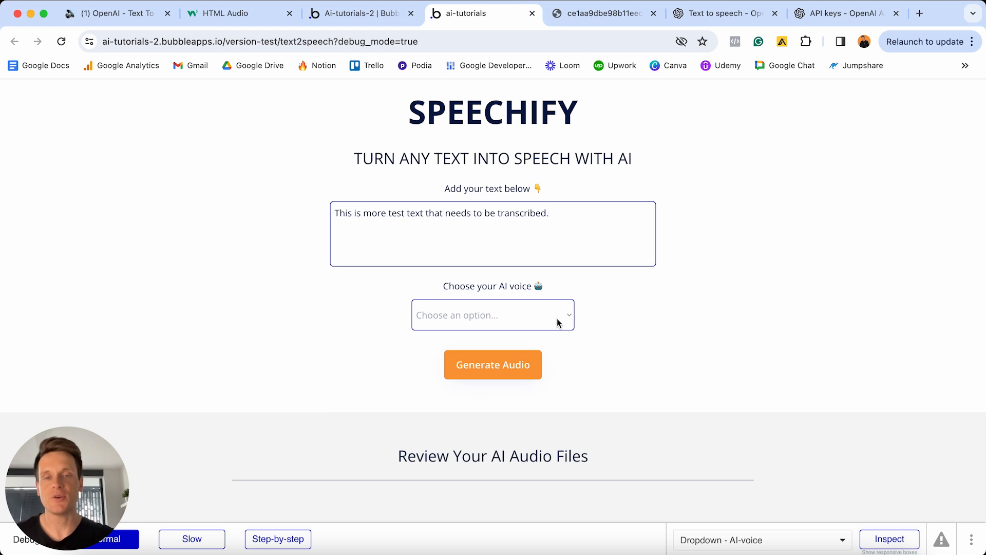
left_click(503, 368)
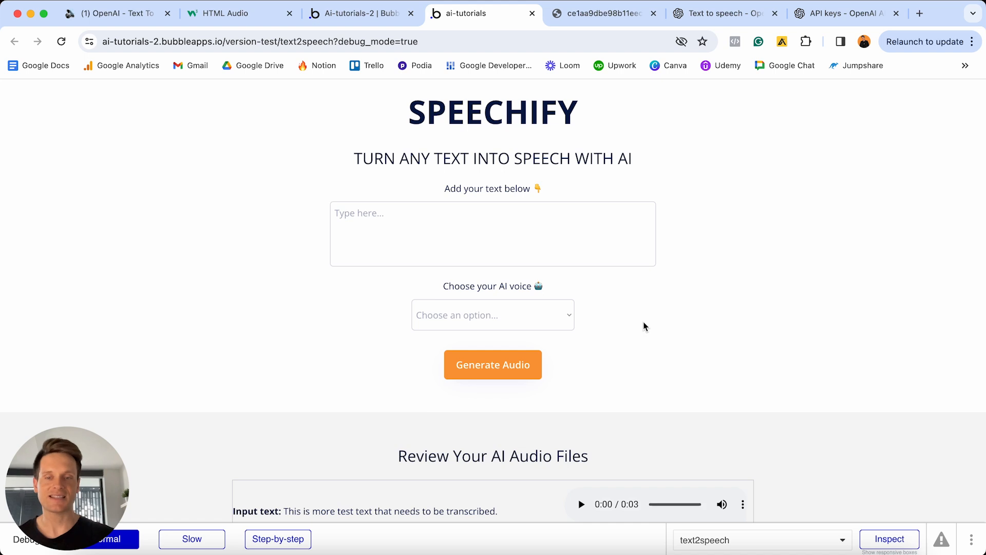
Play the newly generated audio file and view the available options in the AI voice dropdown
scroll(645, 327, "down", 3)
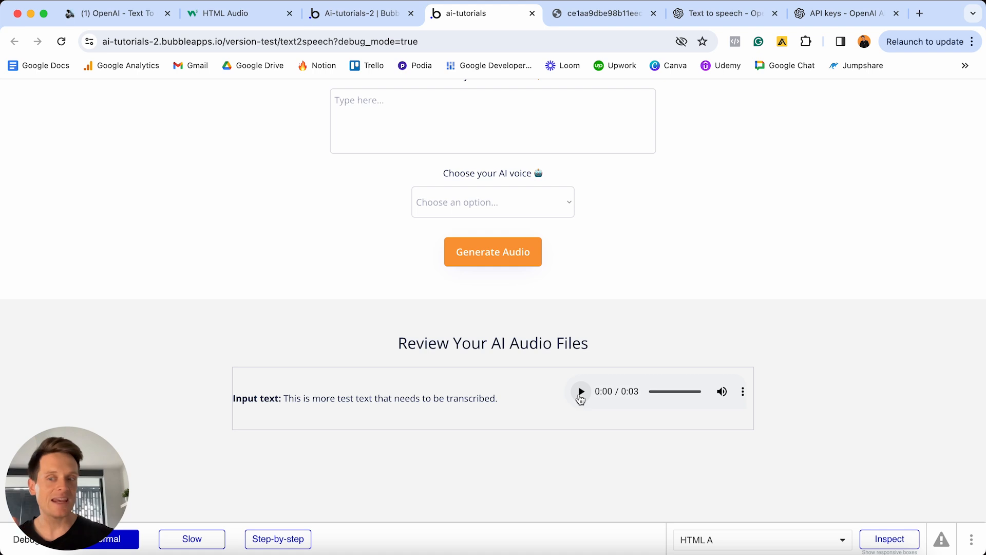
left_click(581, 393)
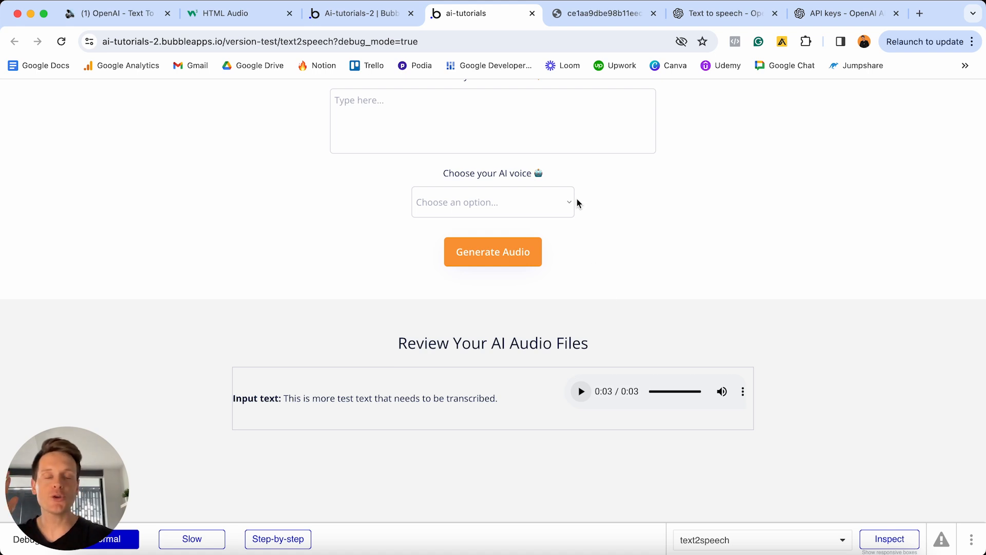
left_click(562, 203)
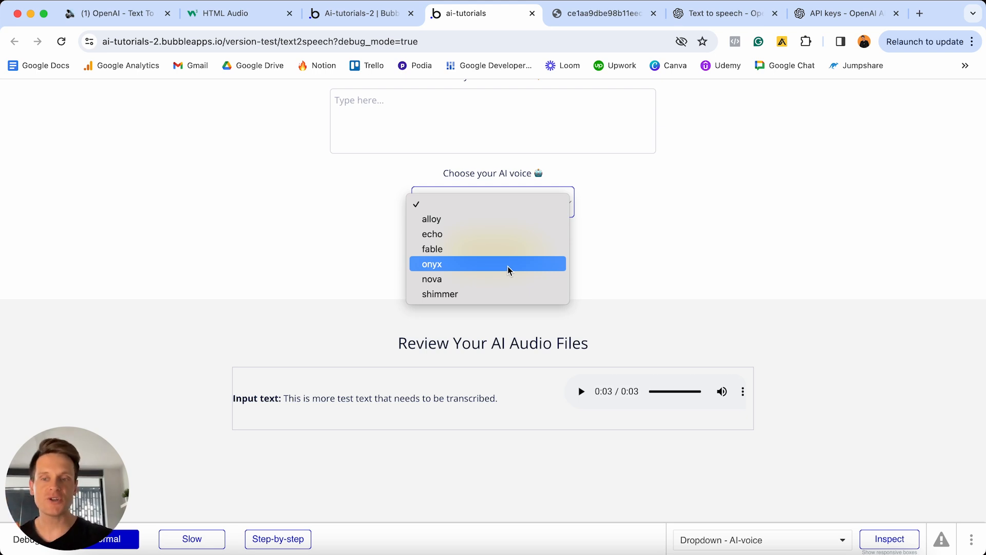
Switch to the OpenAI - Text To Speech checklist in Notion and tick off Building the Bubble application with all its sub-items
left_click(124, 21)
left_click(154, 19)
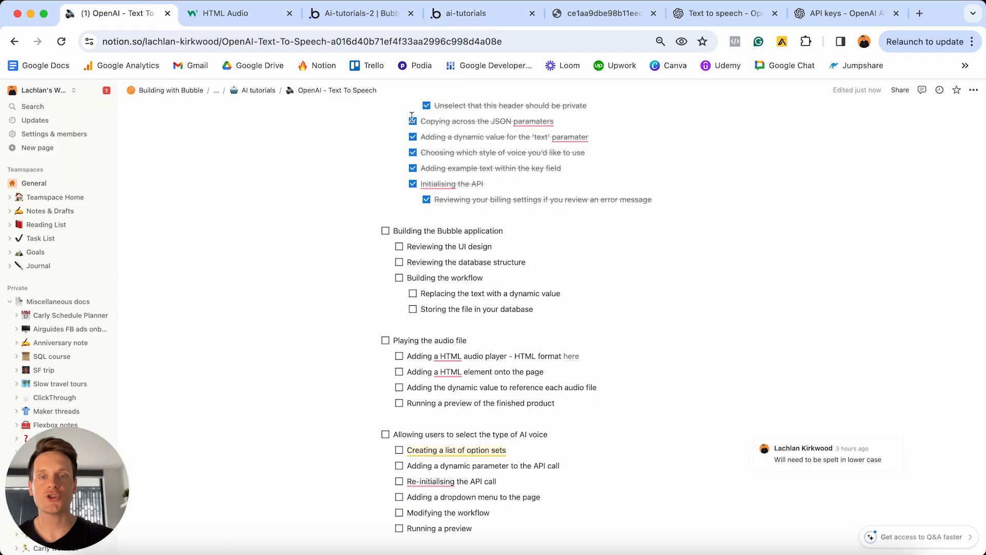
left_click(385, 232)
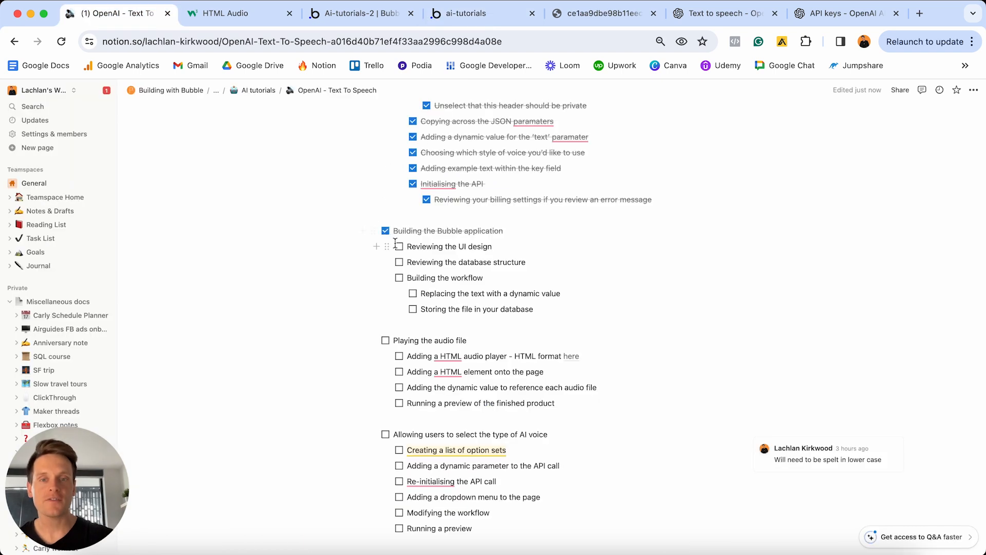
left_click(399, 246)
left_click(399, 262)
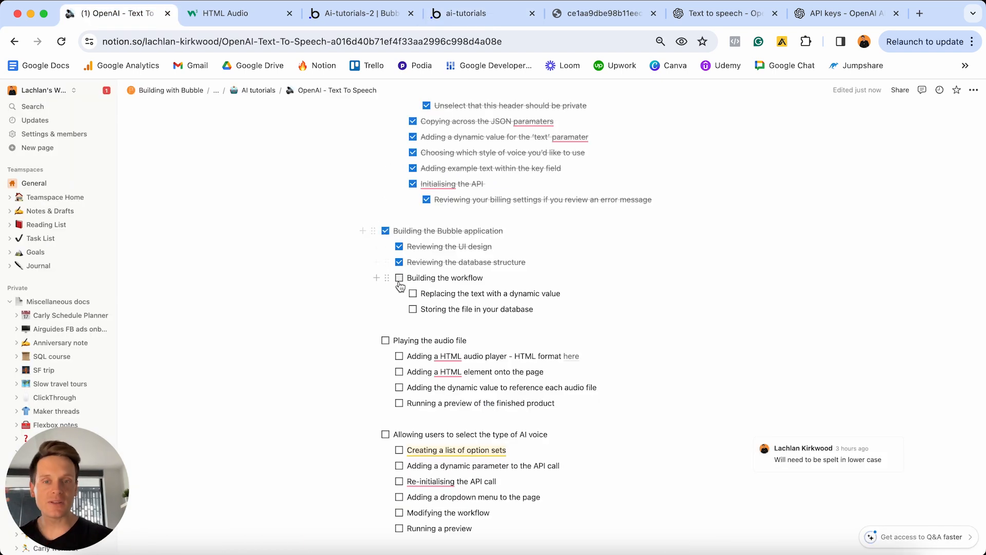
left_click(400, 277)
left_click(414, 294)
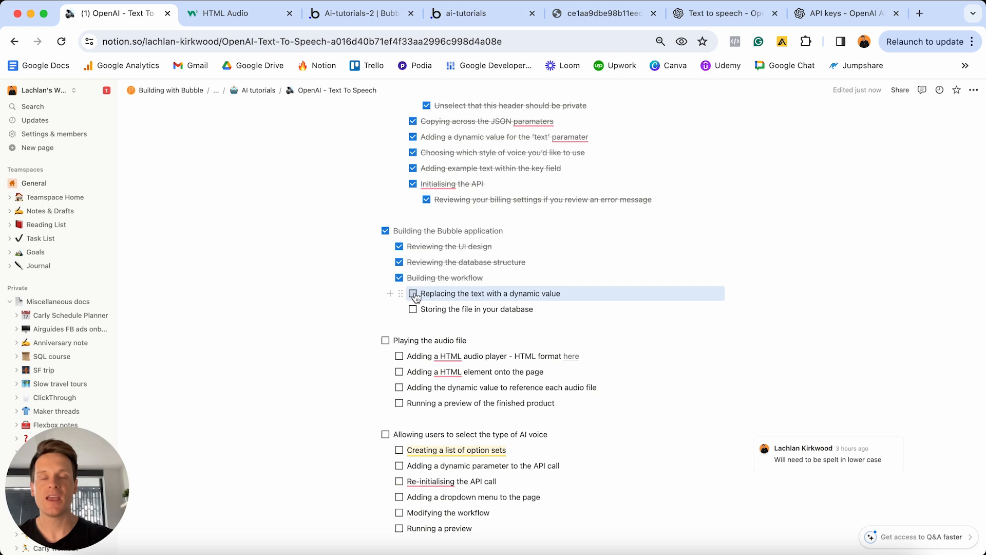
left_click(413, 309)
Tick off Playing the audio file and its four sub-items in the checklist
left_click(386, 341)
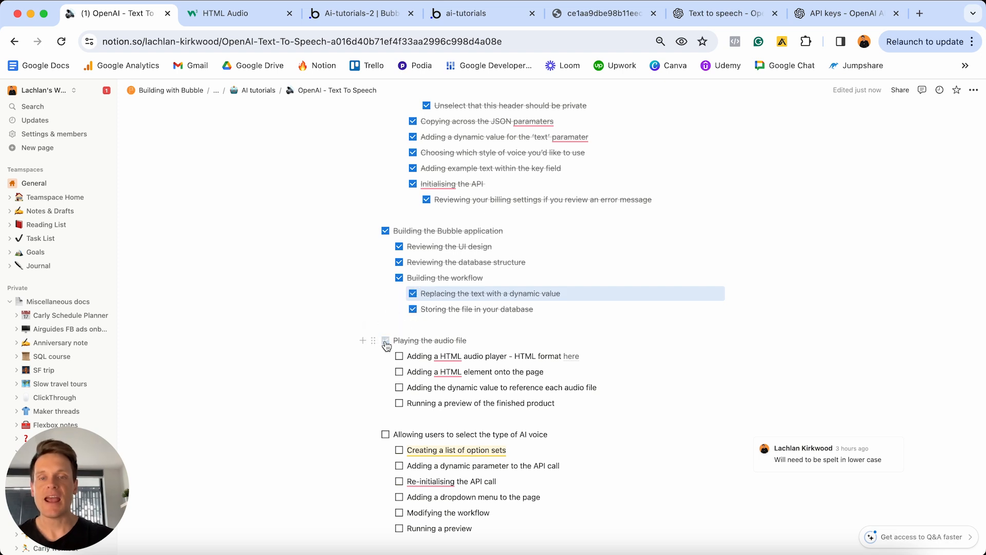
left_click(399, 356)
left_click(399, 372)
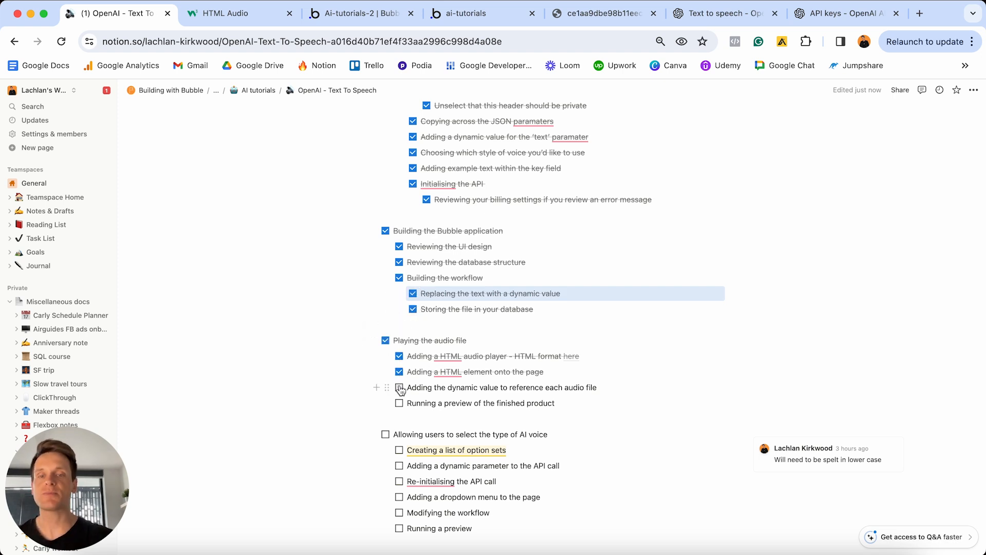
left_click(399, 387)
left_click(400, 404)
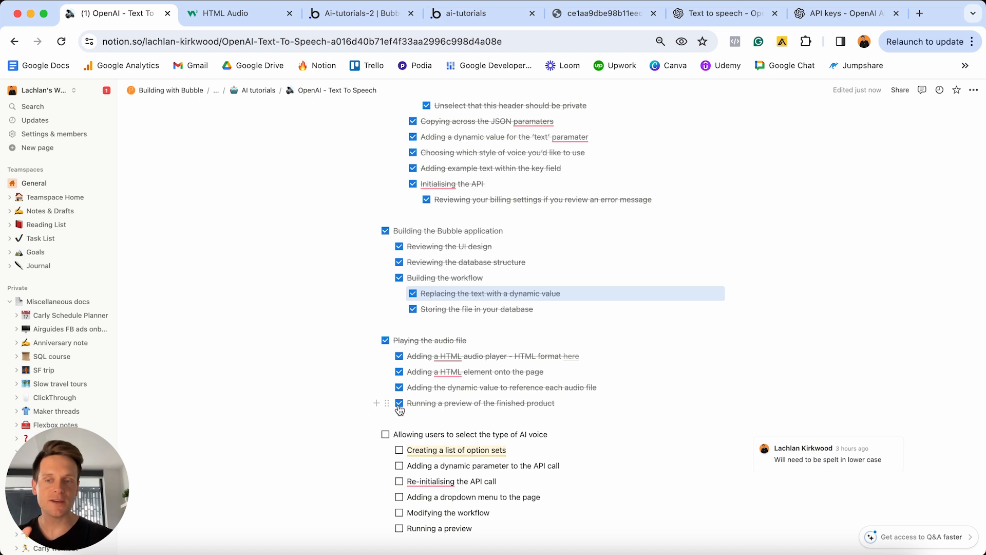
scroll(399, 406, "down", 2)
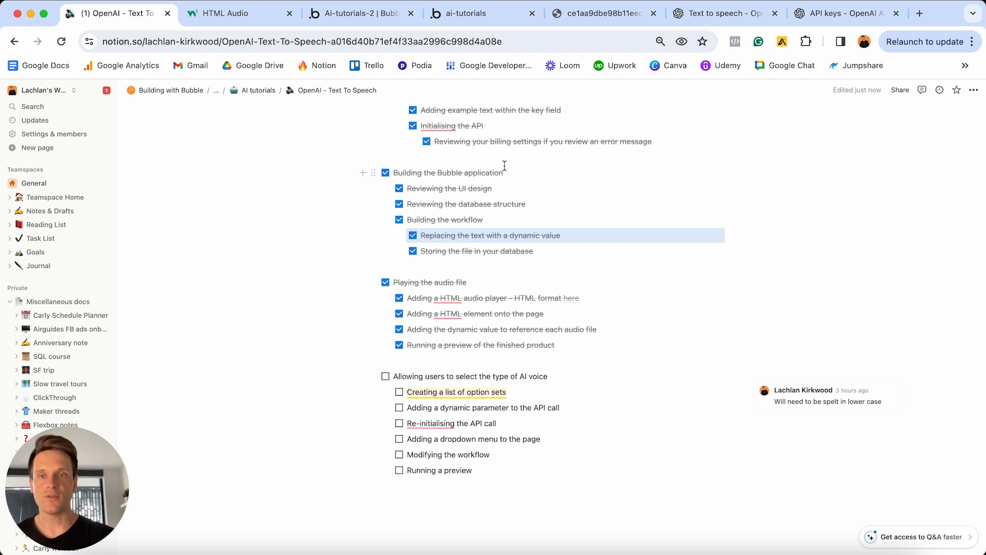
Switch to the OpenAI text-to-speech documentation and review its Voice options section
left_click(695, 15)
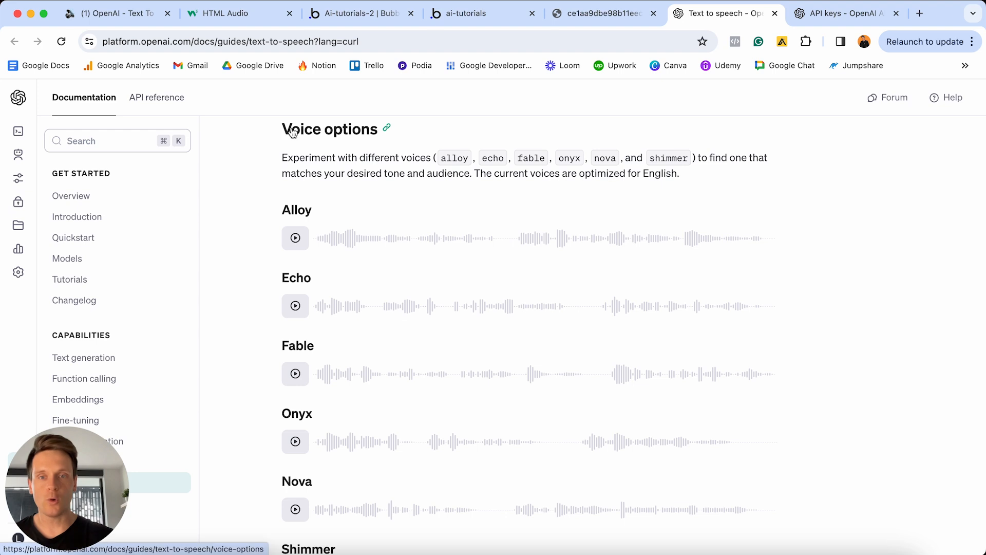
scroll(395, 226, "up", 1)
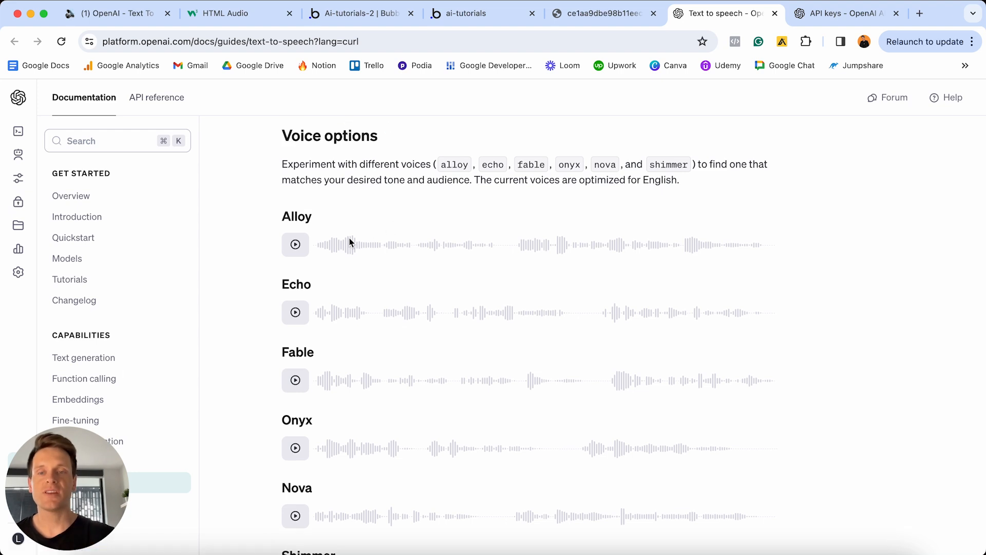
scroll(349, 241, "down", 3)
scroll(323, 288, "down", 1)
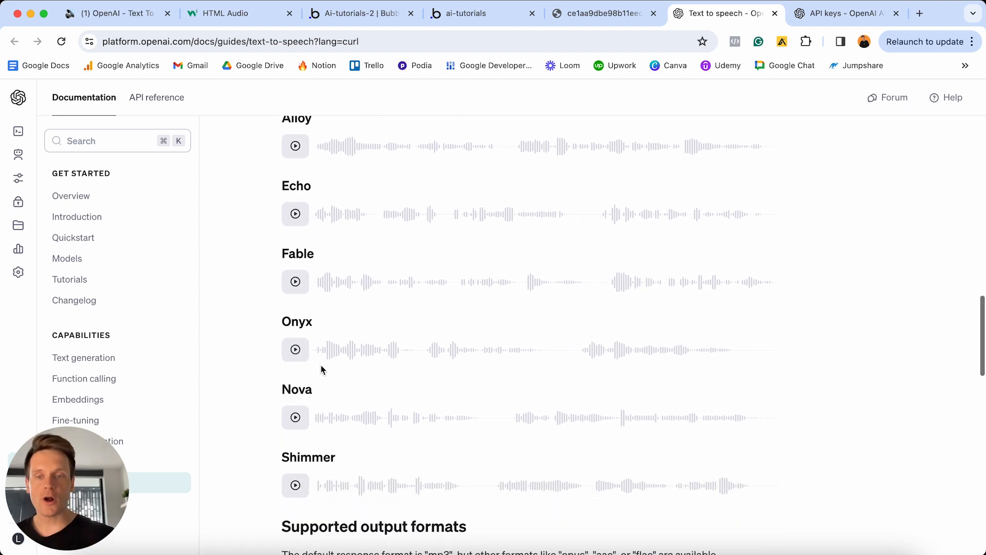
scroll(316, 424, "up", 4)
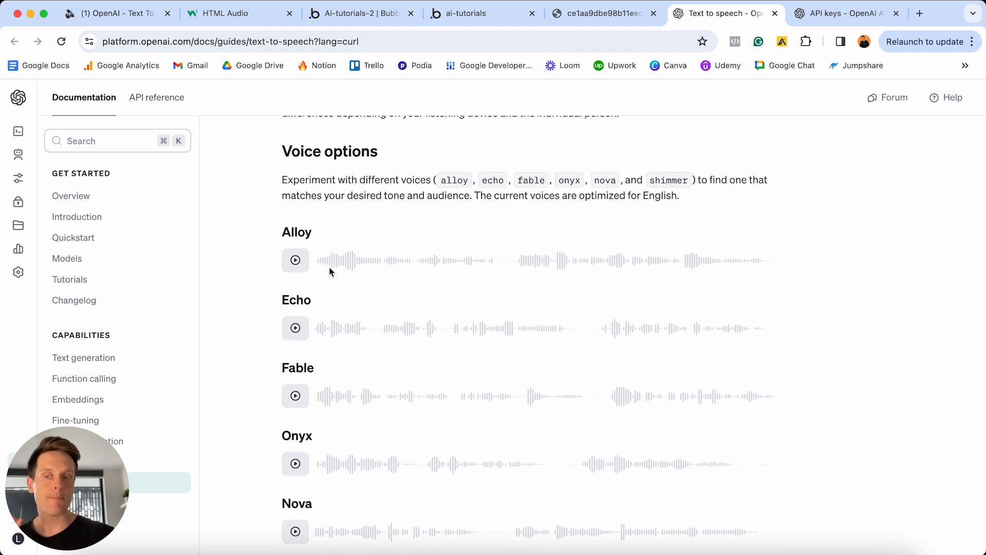
Compare the voice value in Bubble's Text to speech API call with the alloy and echo names in the OpenAI documentation
left_click(343, 16)
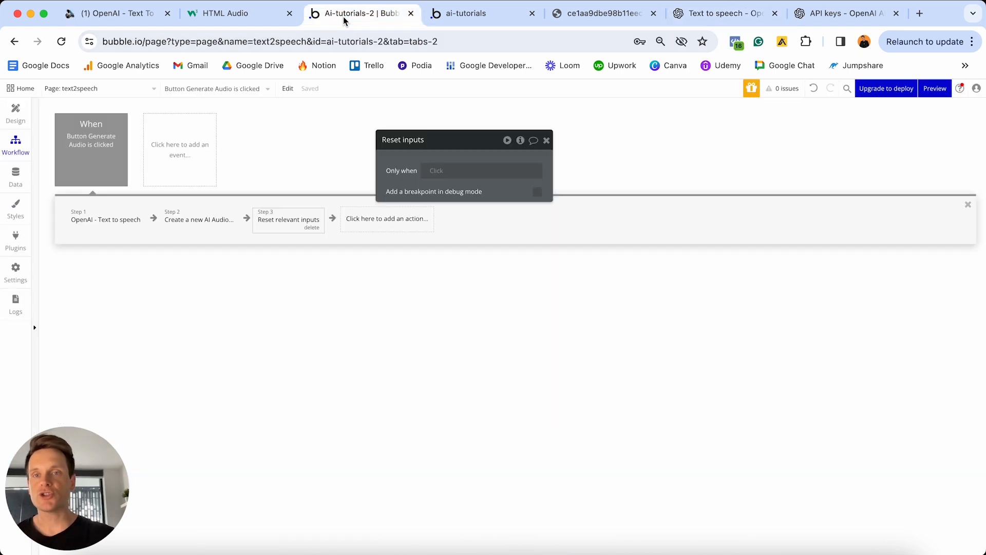
left_click(16, 239)
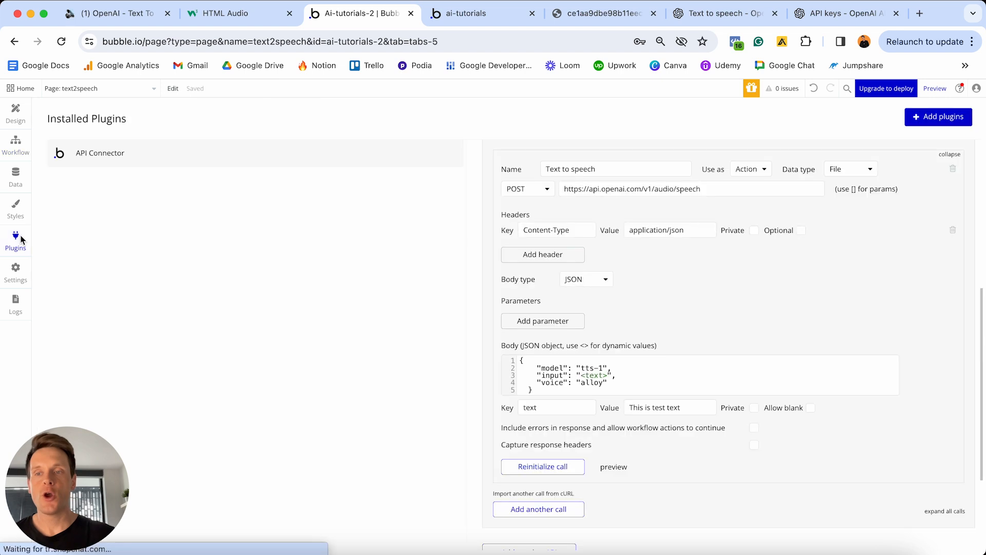
left_click(586, 384)
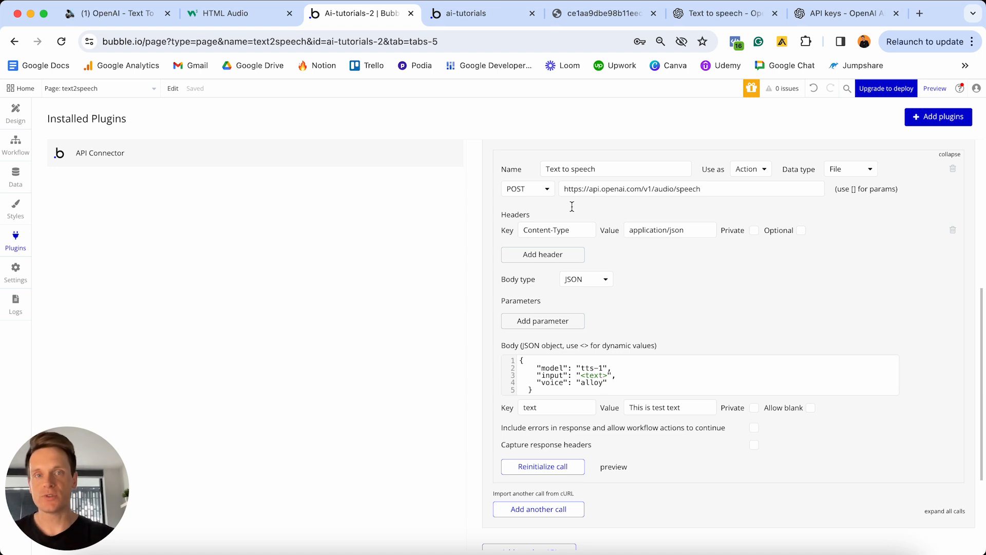
left_click(691, 19)
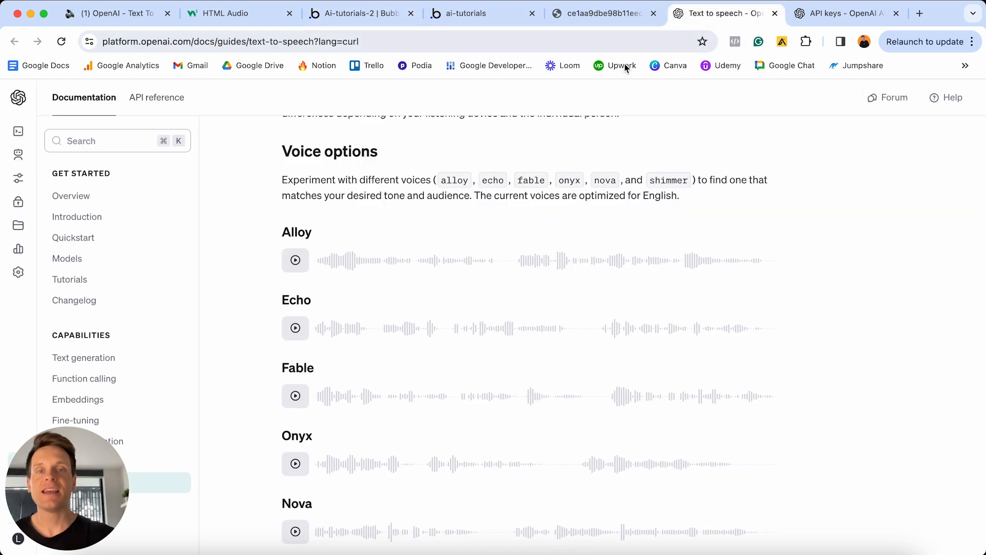
left_click_drag(442, 180, 470, 184)
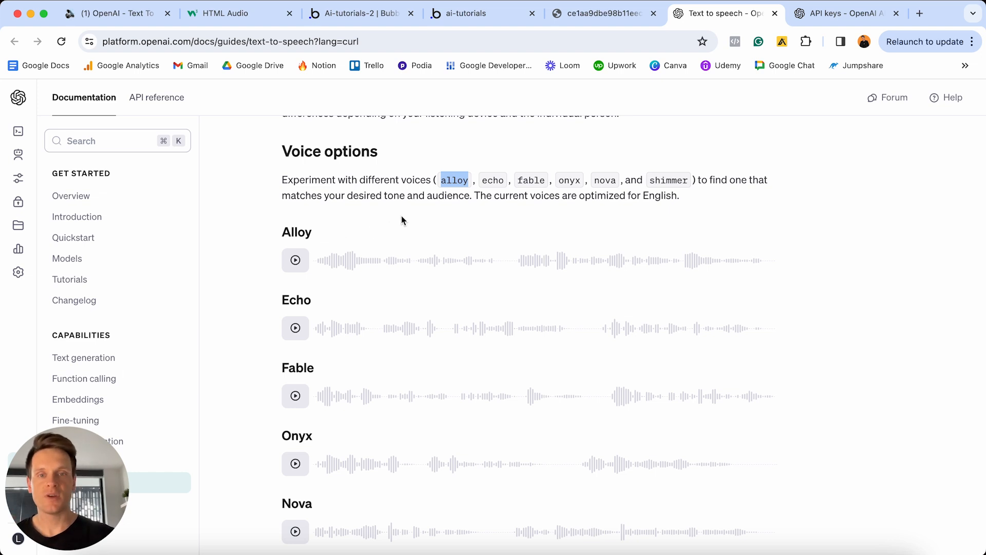
left_click_drag(485, 183, 510, 184)
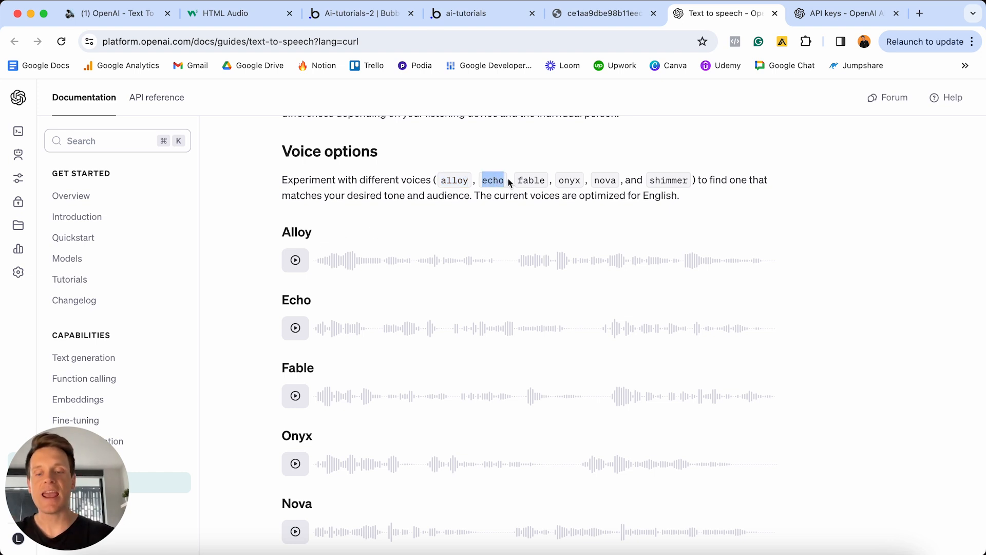
Return to Bubble and set the voice in the Text to speech call's JSON body to "echo"
left_click(386, 15)
left_click(600, 384)
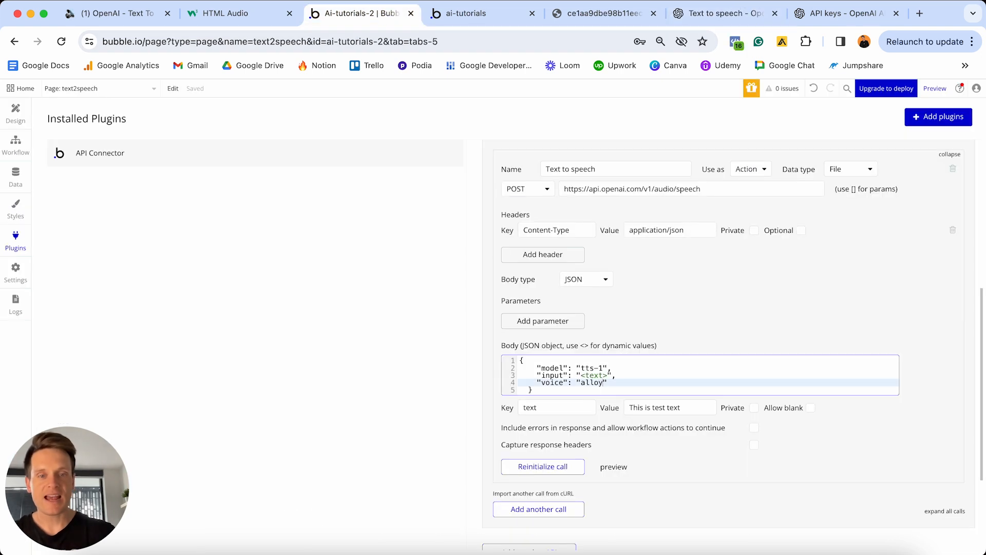
key("BackSpace")
key("BackSpace")
key("BackSpace")
key("BackSpace")
type("ech")
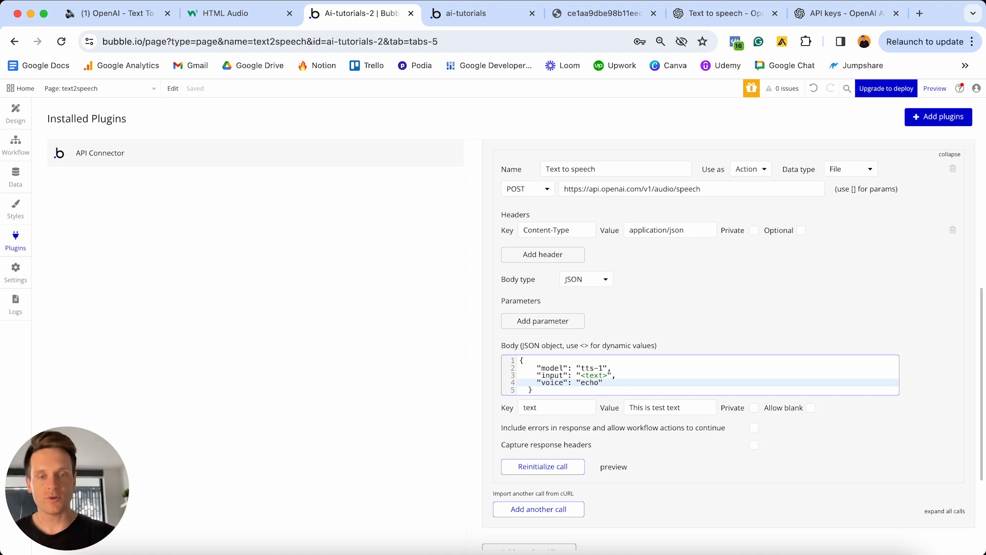
left_click(621, 334)
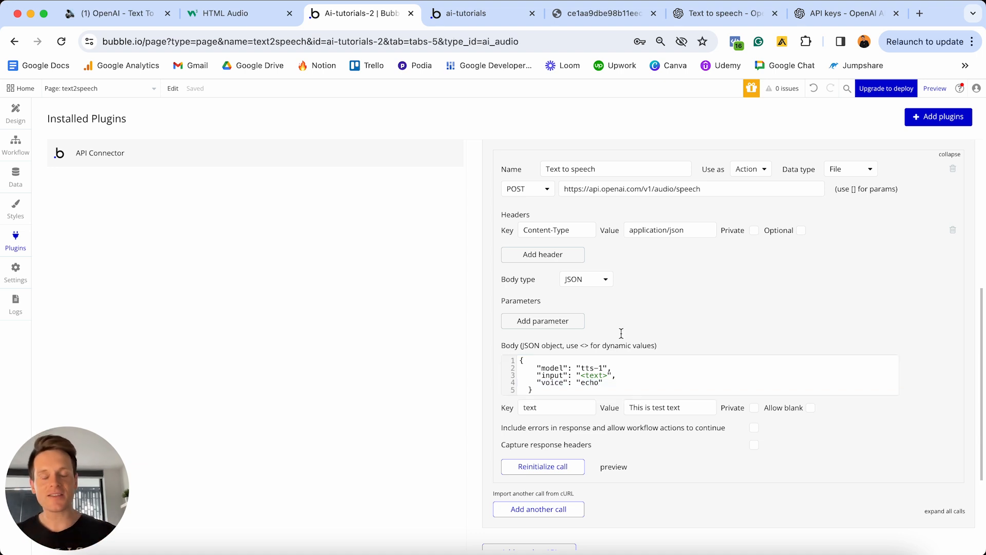
Replace the voice value in the call's JSON body with the dynamic parameter "<voice>"
left_click(600, 382)
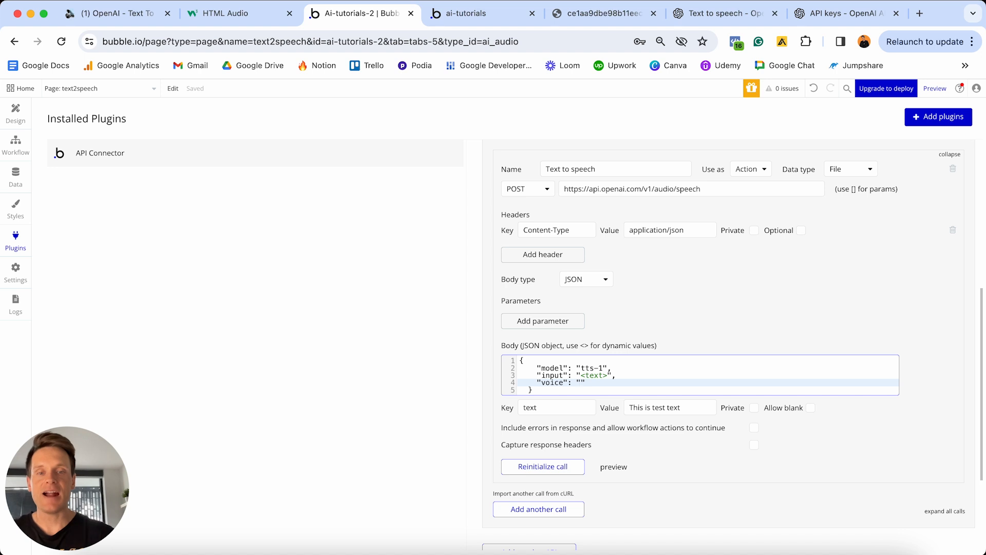
type("<")
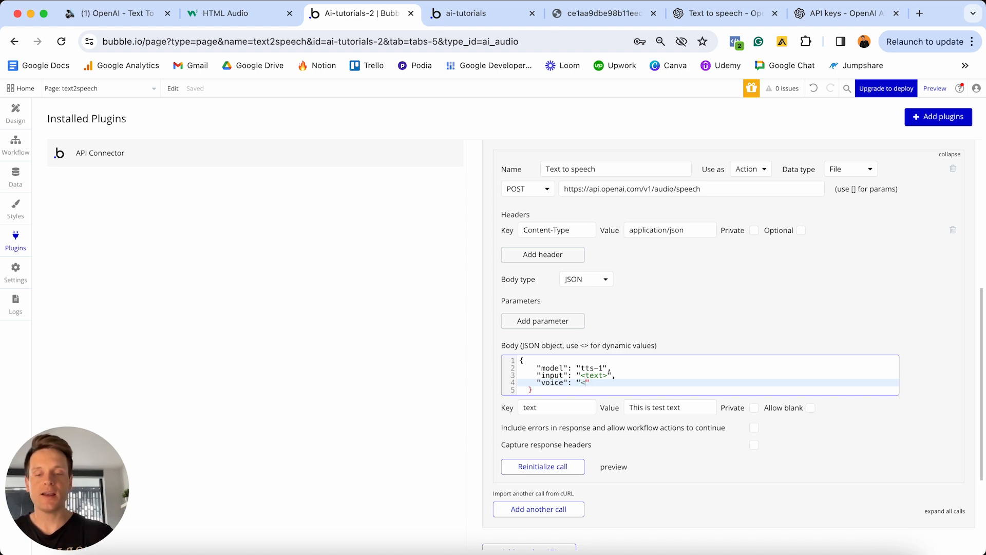
type("voice>")
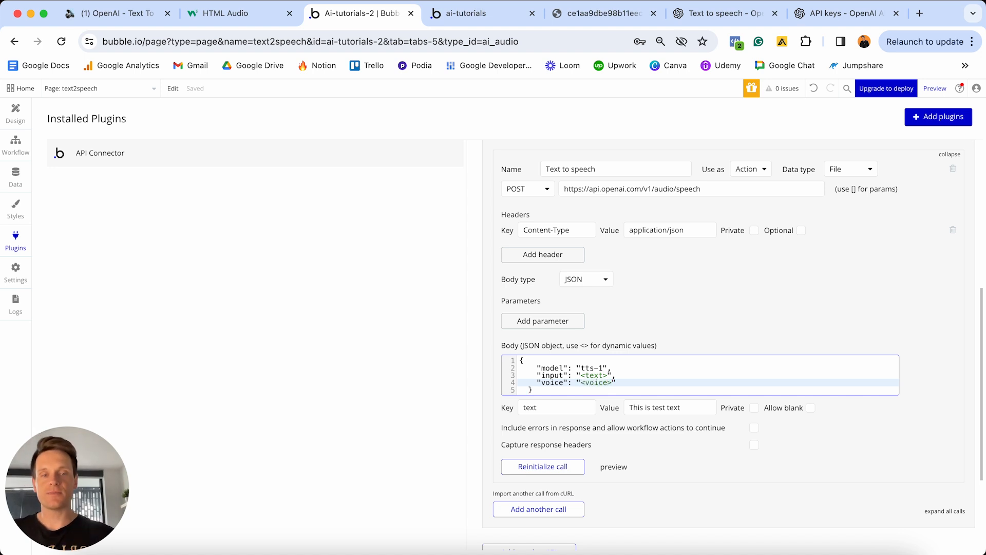
left_click(680, 332)
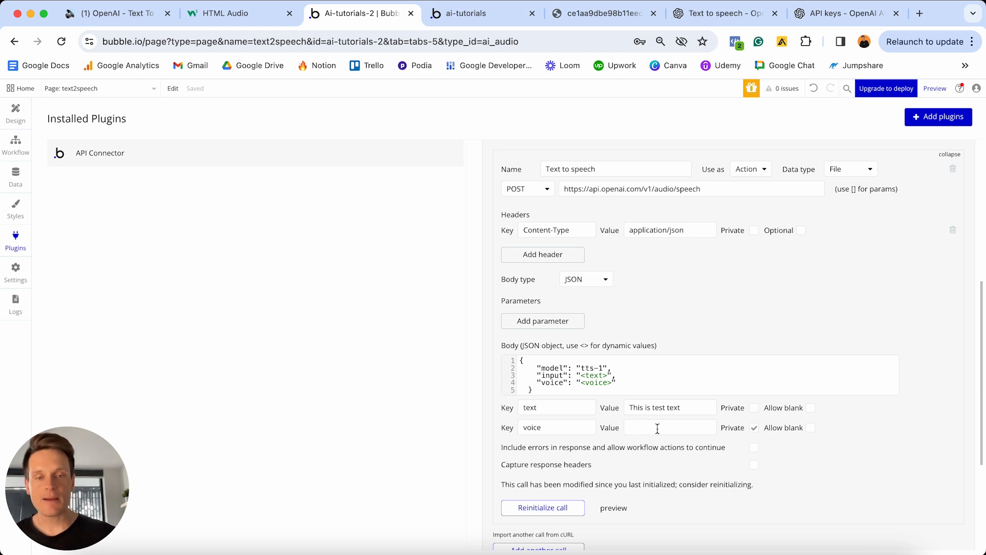
Set the voice parameter's test value to "alloy" and reinitialize the Text to speech call
left_click(719, 13)
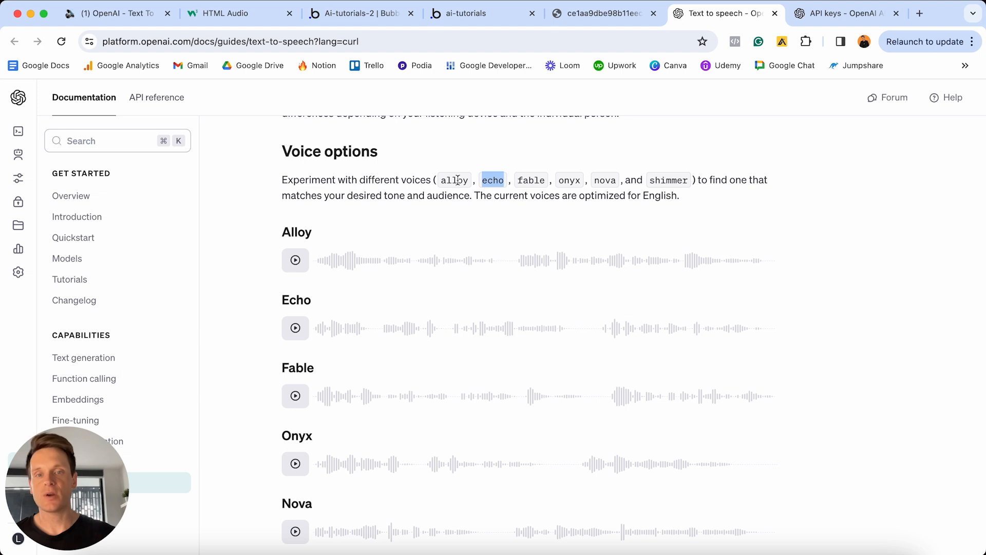
left_click(360, 15)
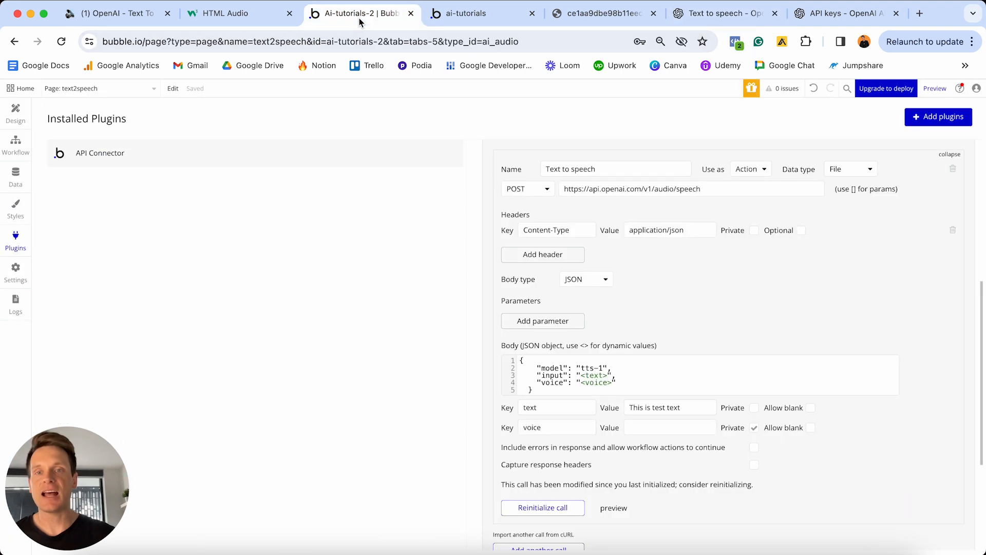
left_click(667, 427)
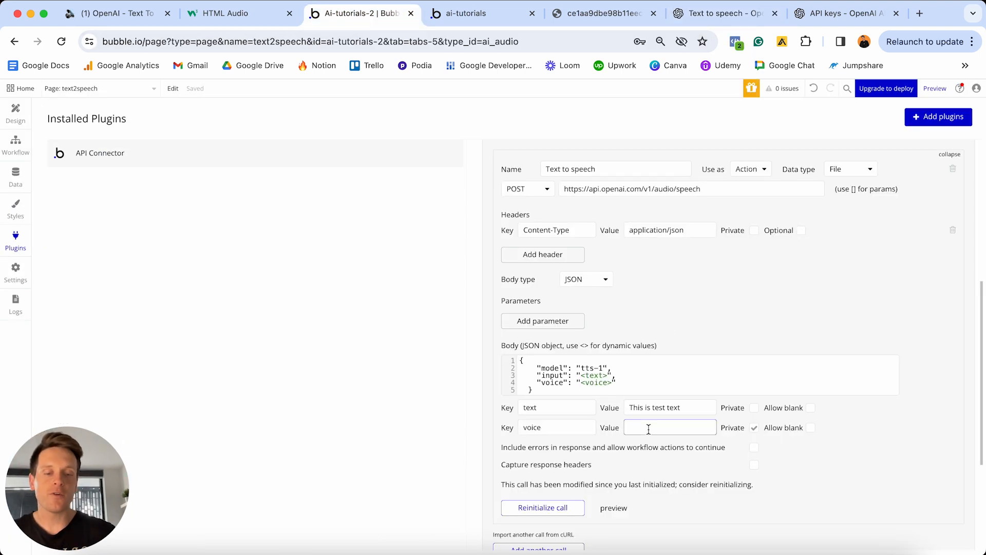
type("alloy")
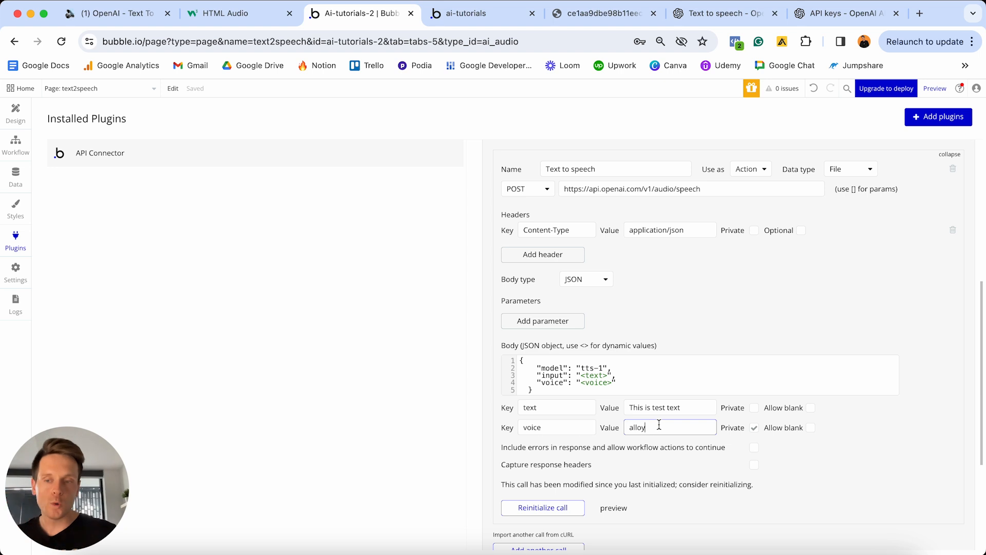
left_click(546, 508)
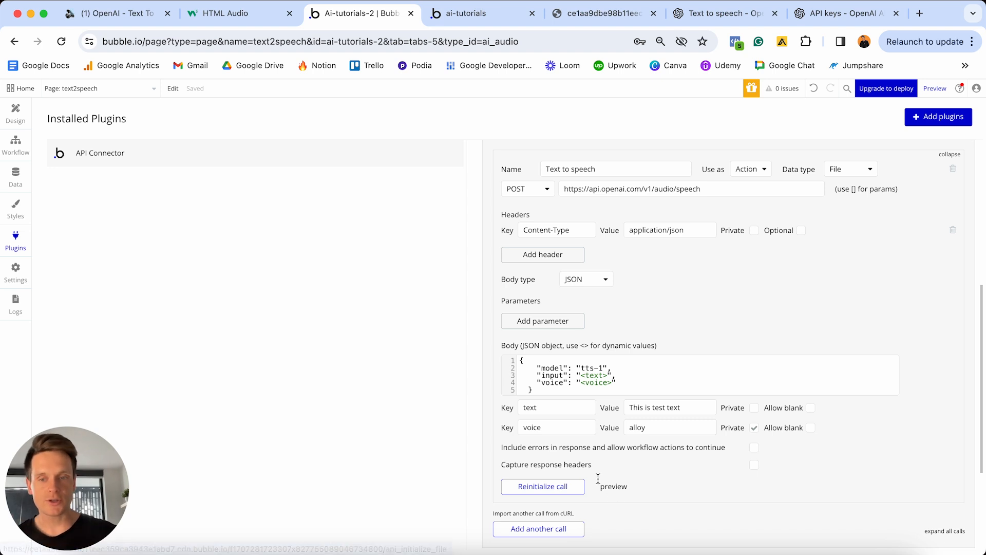
Return to the page design and inspect the settings of the AI voice dropdown
left_click(20, 122)
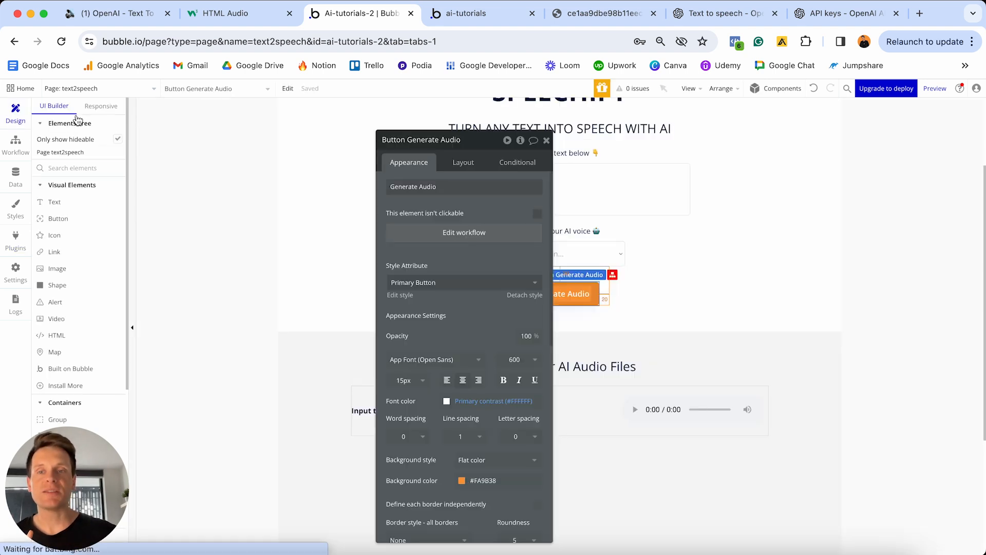
left_click_drag(433, 147, 787, 148)
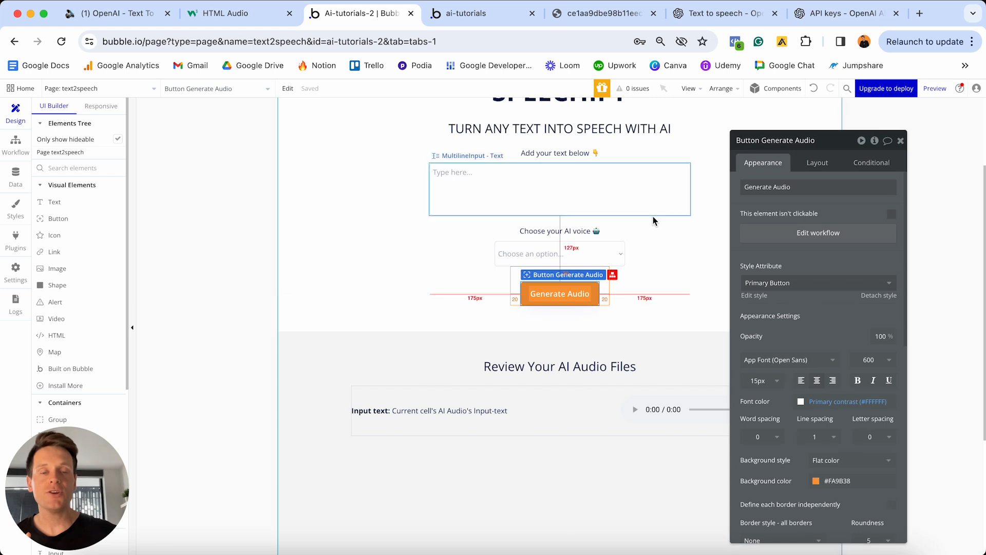
left_click(606, 251)
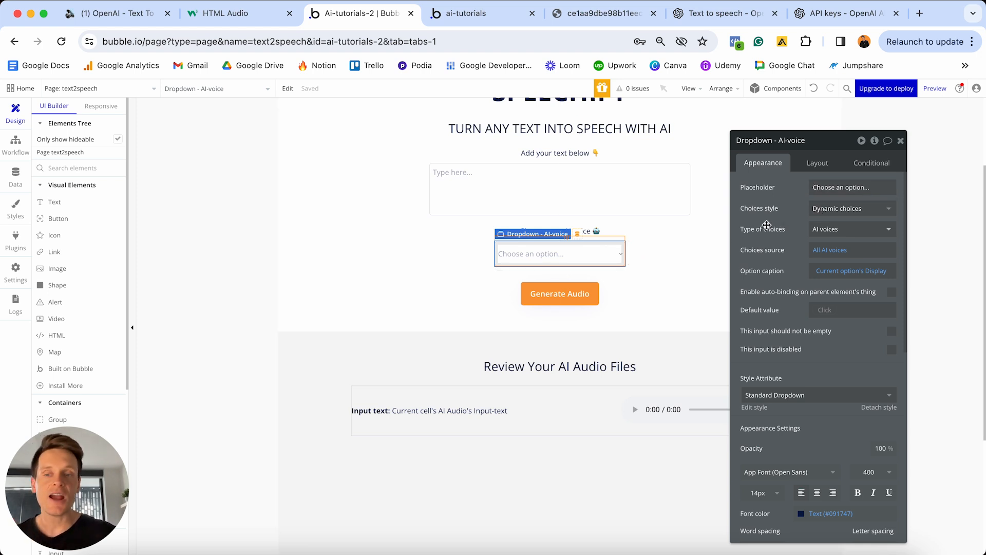
mouse_move(766, 225)
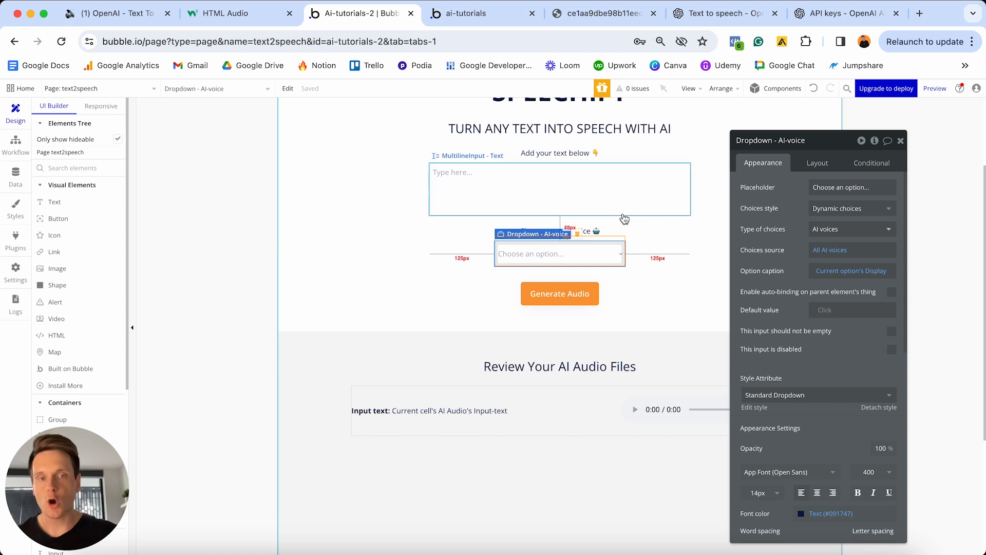
Review the options of the AI voices option set in the app's data
left_click(15, 177)
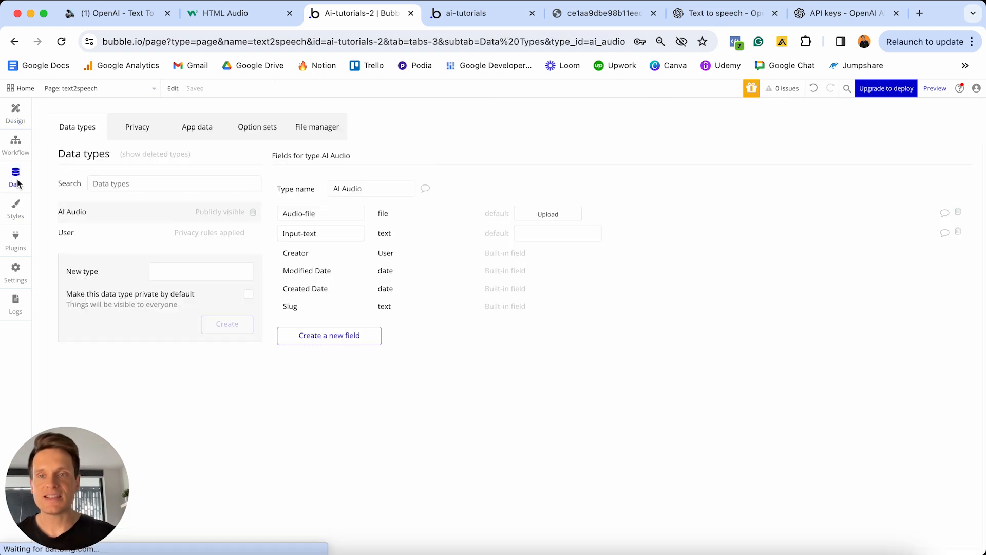
left_click(252, 128)
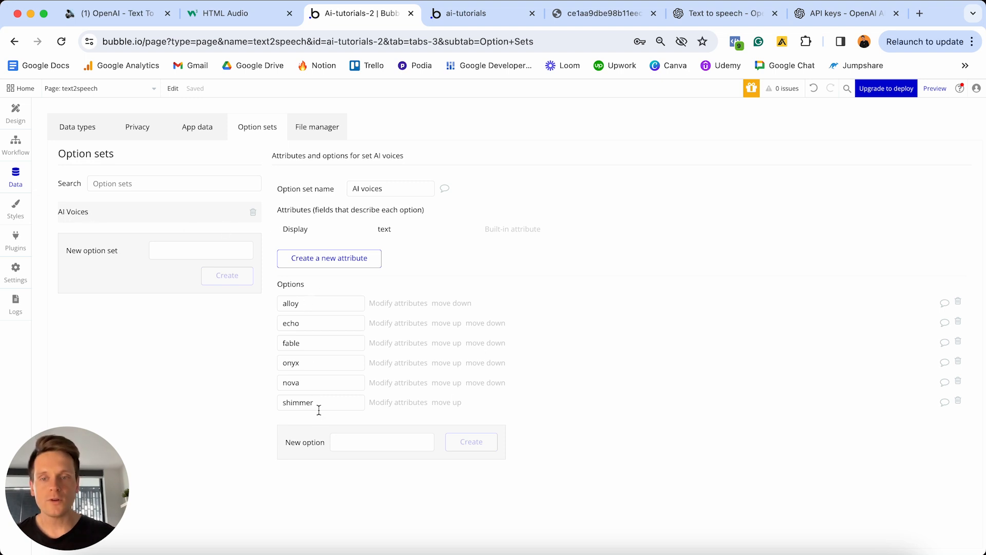
left_click(340, 443)
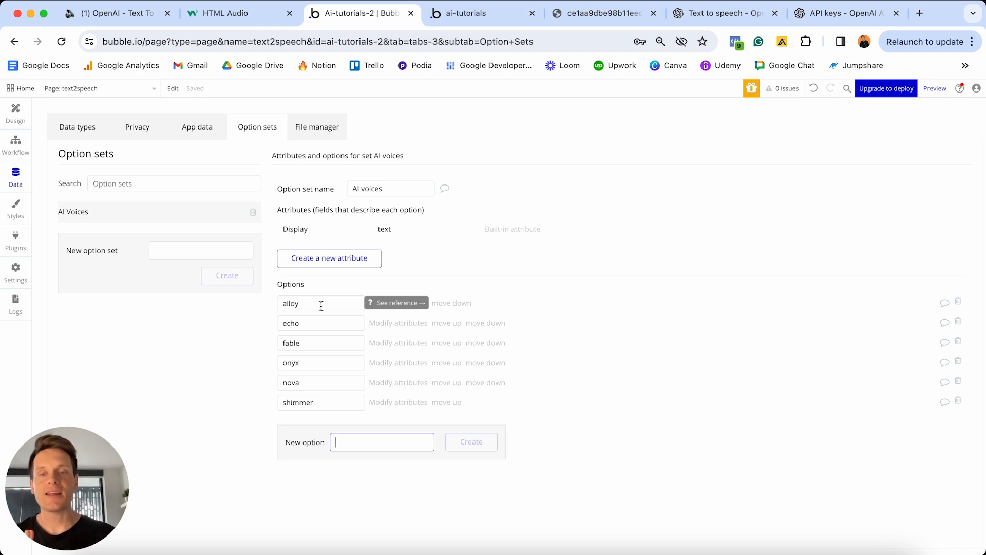
Add a second dropdown to the page and give it dynamic choices of type AI voices
left_click(15, 113)
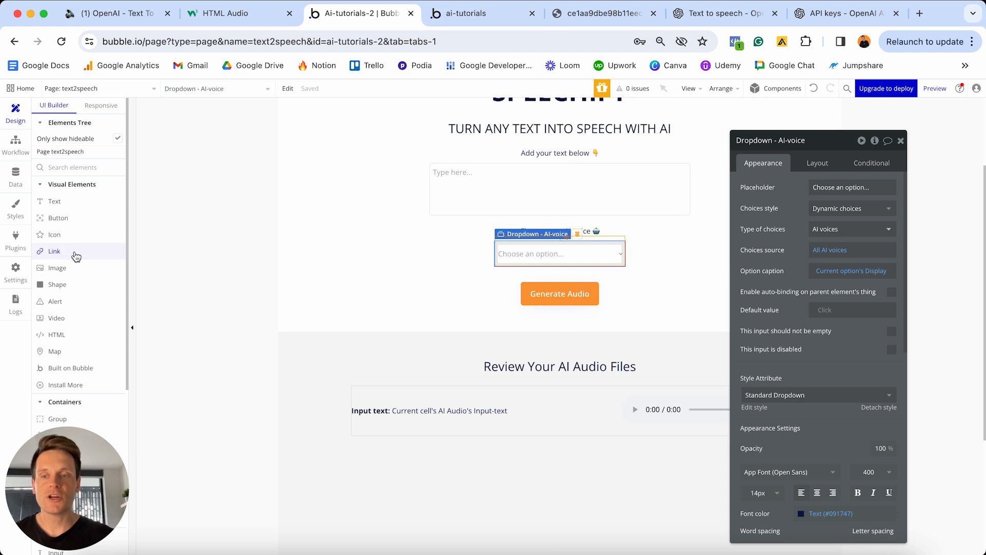
scroll(71, 255, "down", 5)
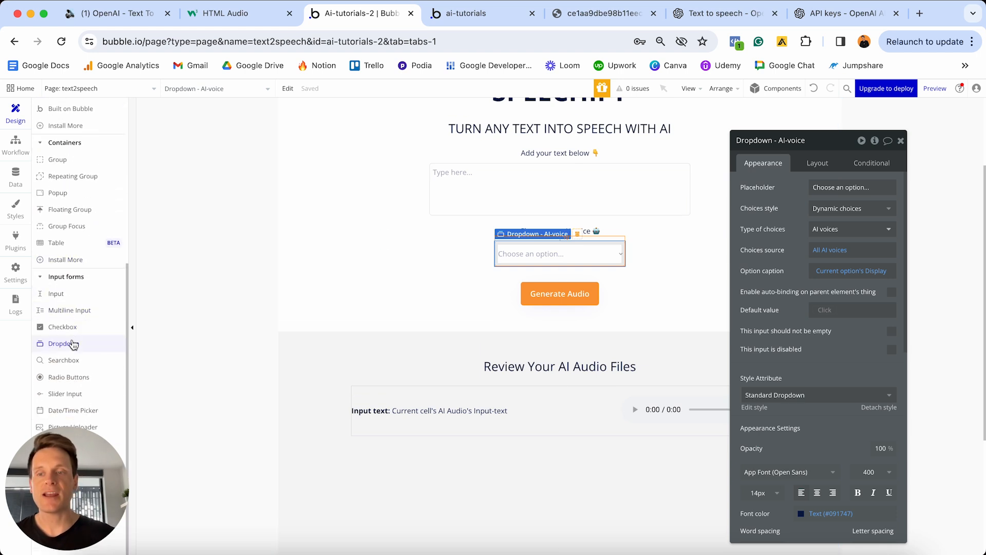
left_click(69, 343)
left_click(508, 287)
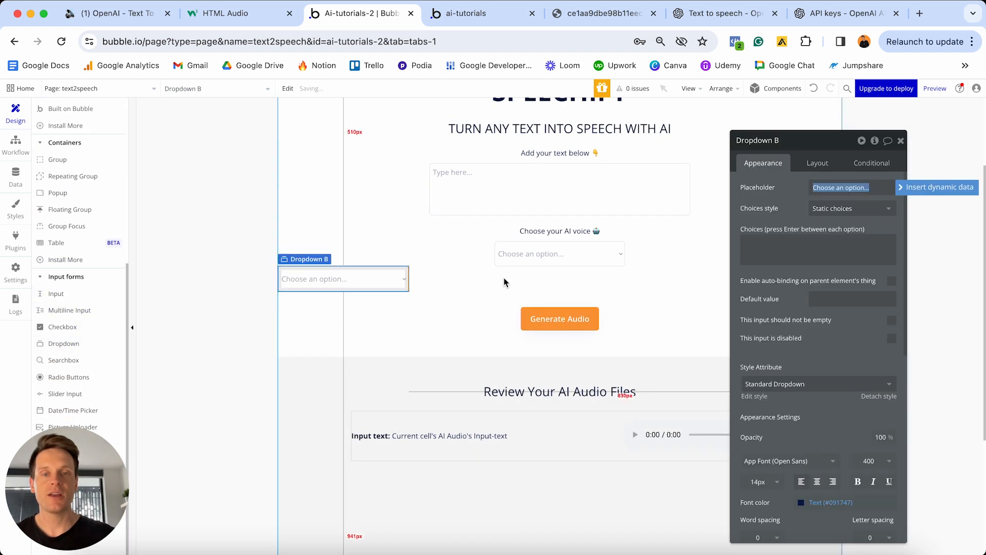
left_click(852, 208)
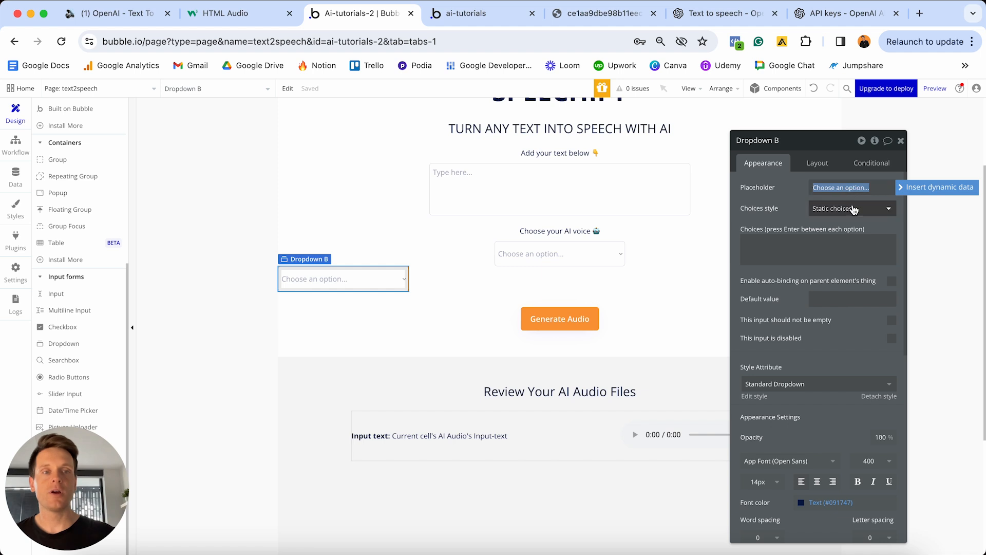
left_click(847, 258)
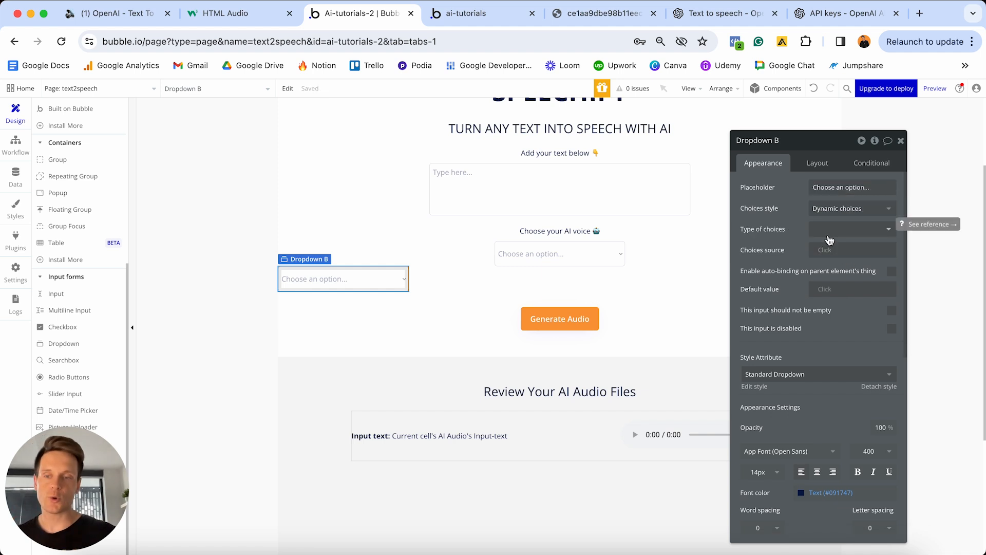
left_click(829, 235)
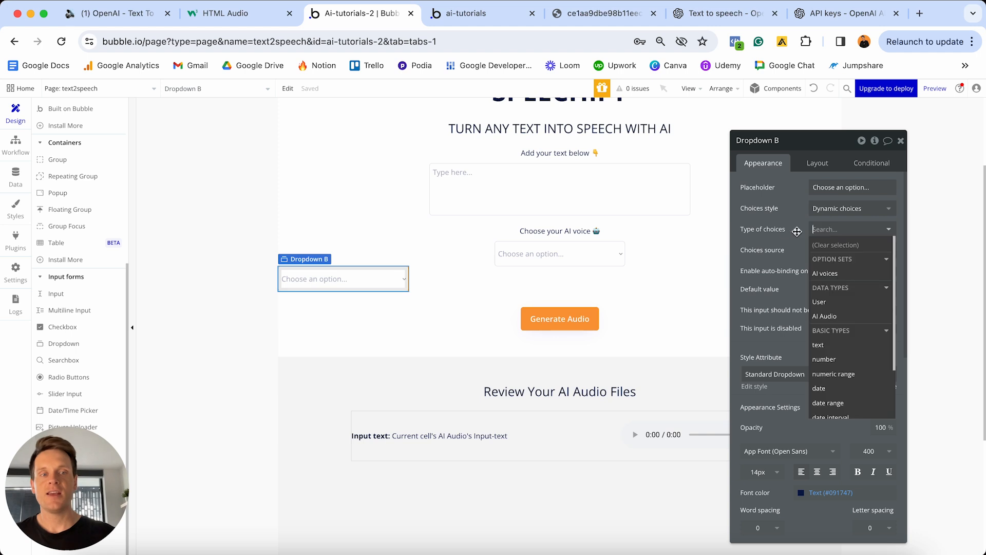
left_click(843, 275)
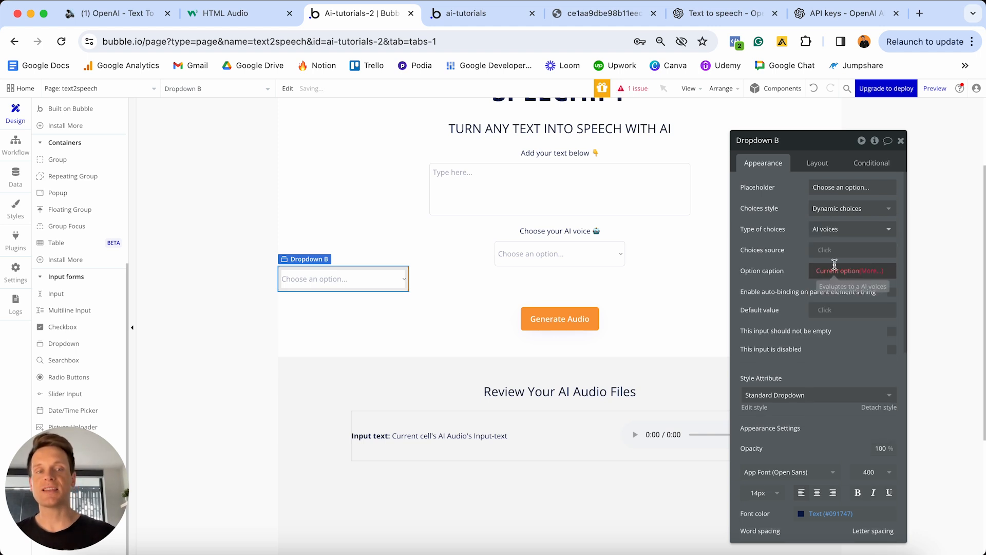
Set the new dropdown's choices source to All AI voices and its option caption to Current option's Display
left_click(823, 249)
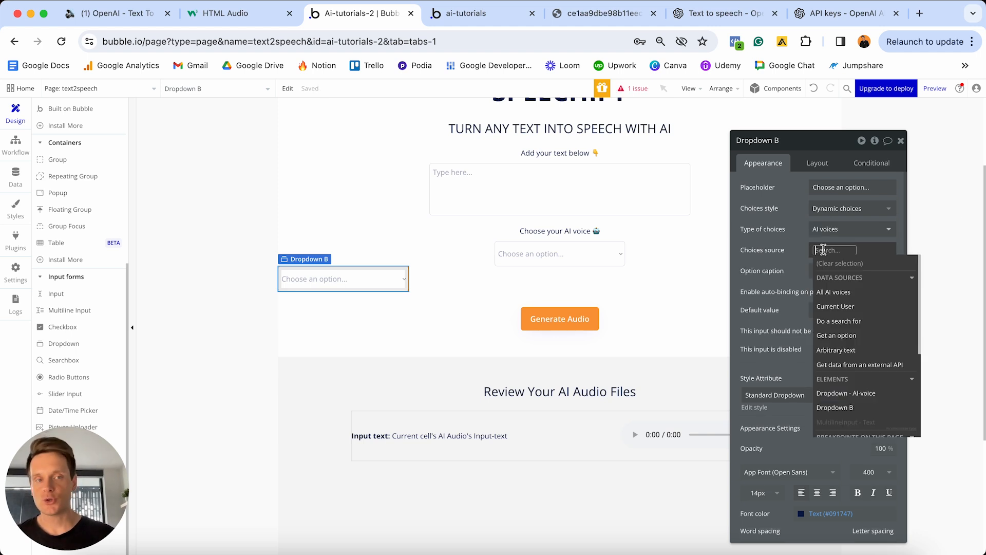
left_click(834, 293)
left_click(800, 275)
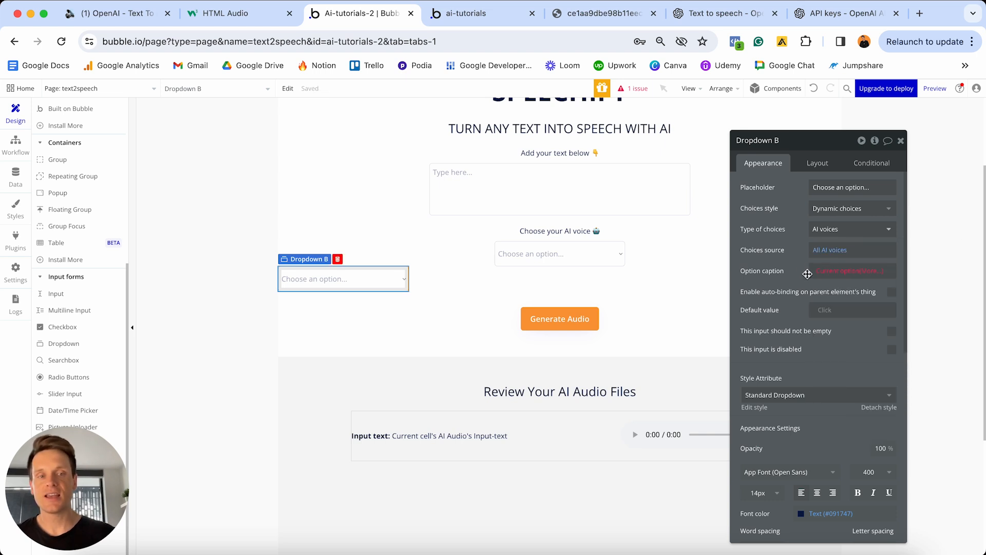
left_click(868, 271)
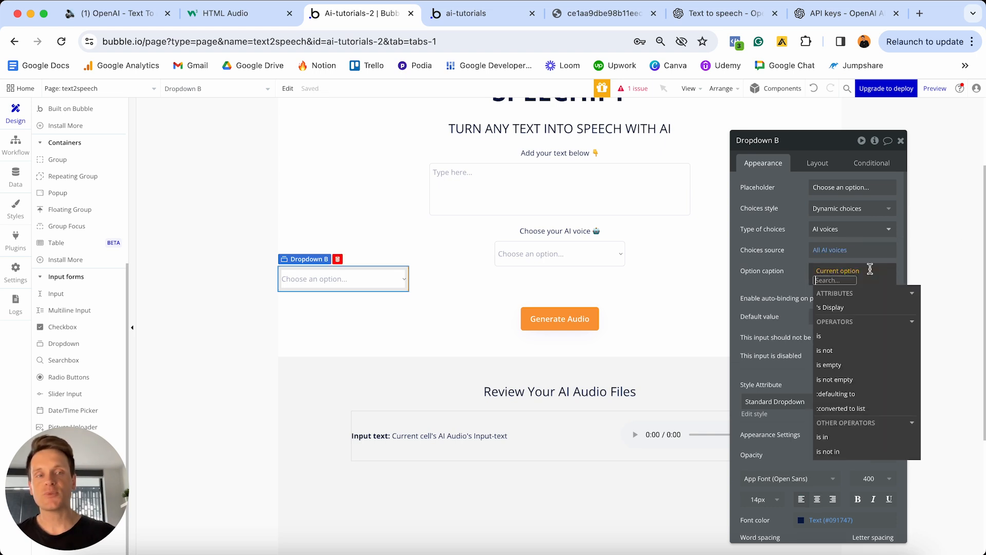
left_click(830, 307)
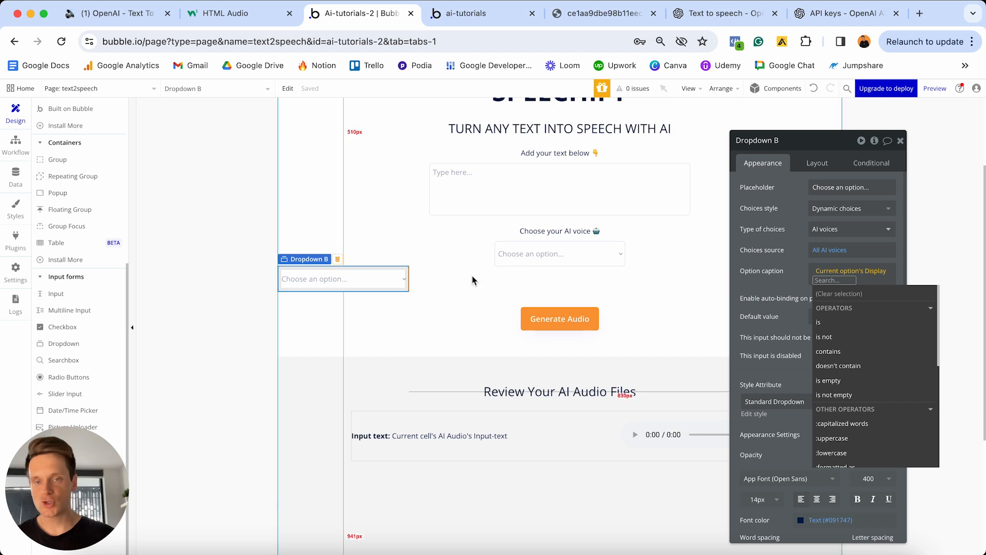
Delete the newly added second dropdown from the page
left_click(366, 279)
key("Delete")
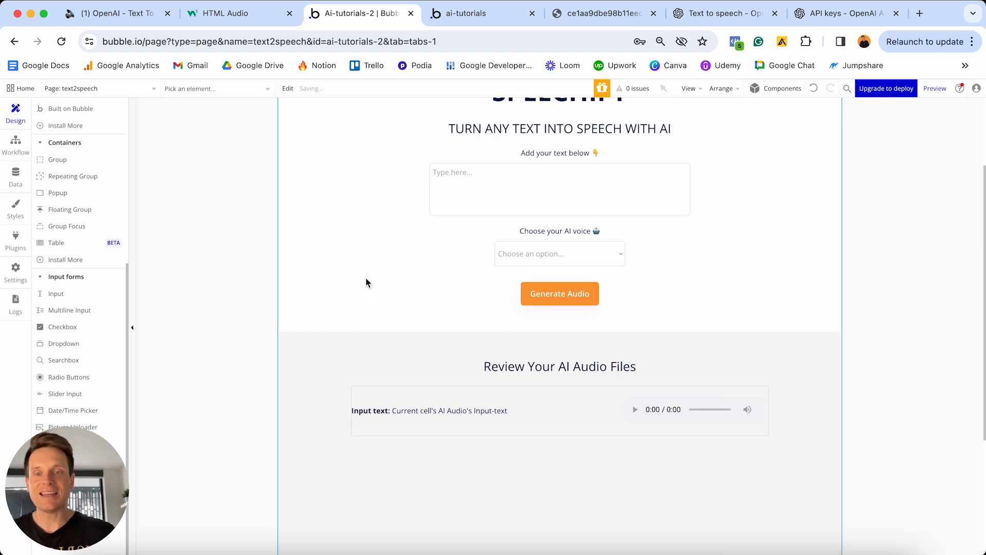
Open the Generate Audio button's workflow and inspect the parameters of its OpenAI - Text to speech action
double_click(560, 301)
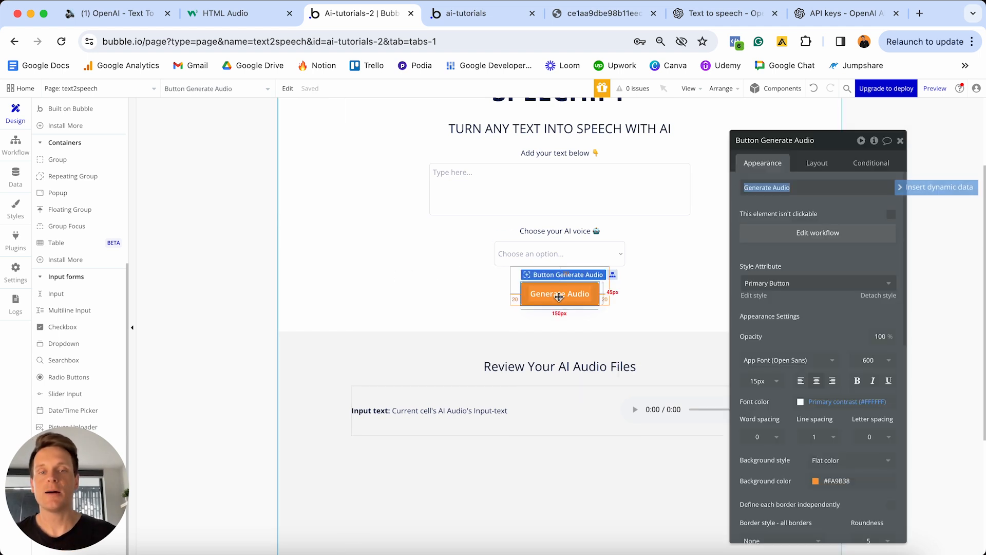
left_click(773, 239)
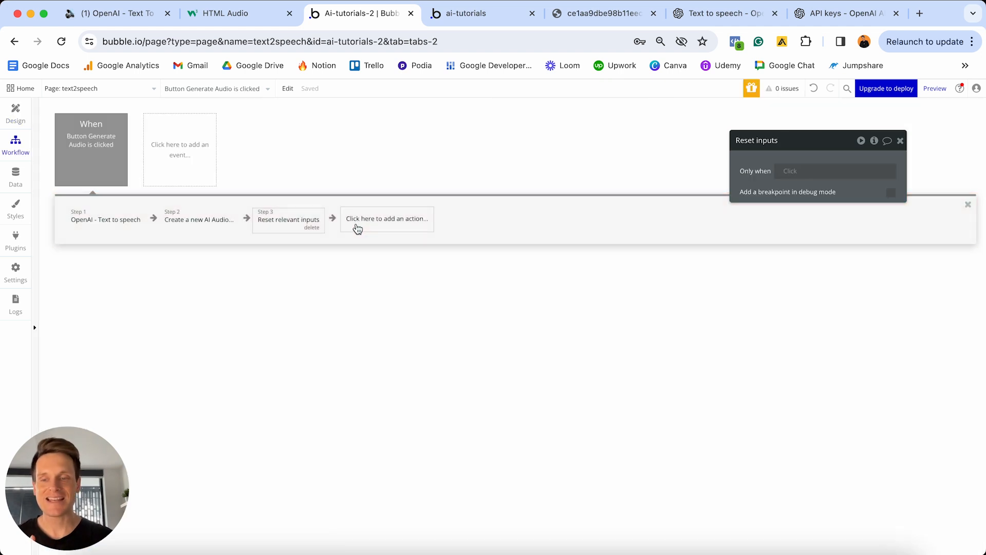
left_click(96, 222)
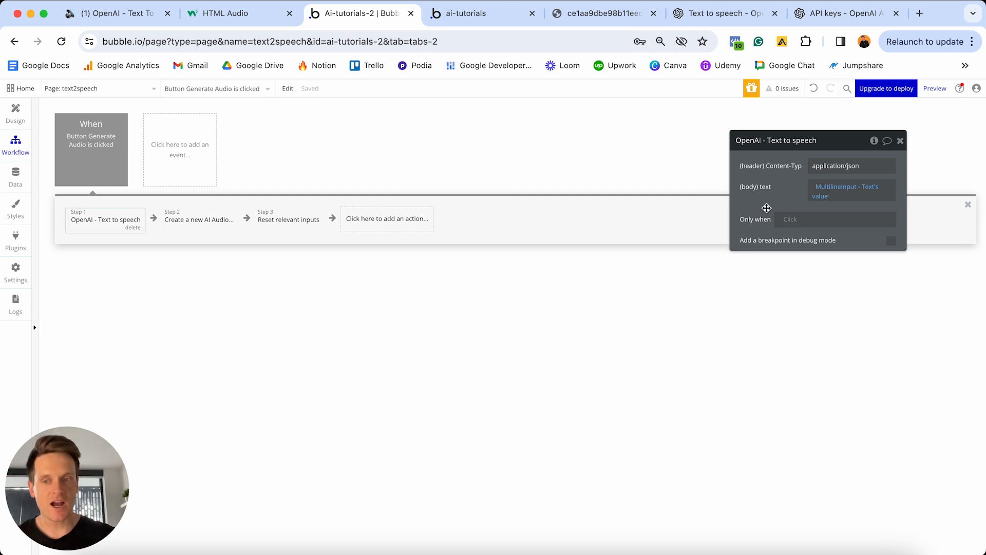
Make the voice parameter of the Text to speech API call non-private
left_click(21, 237)
scroll(503, 340, "down", 2)
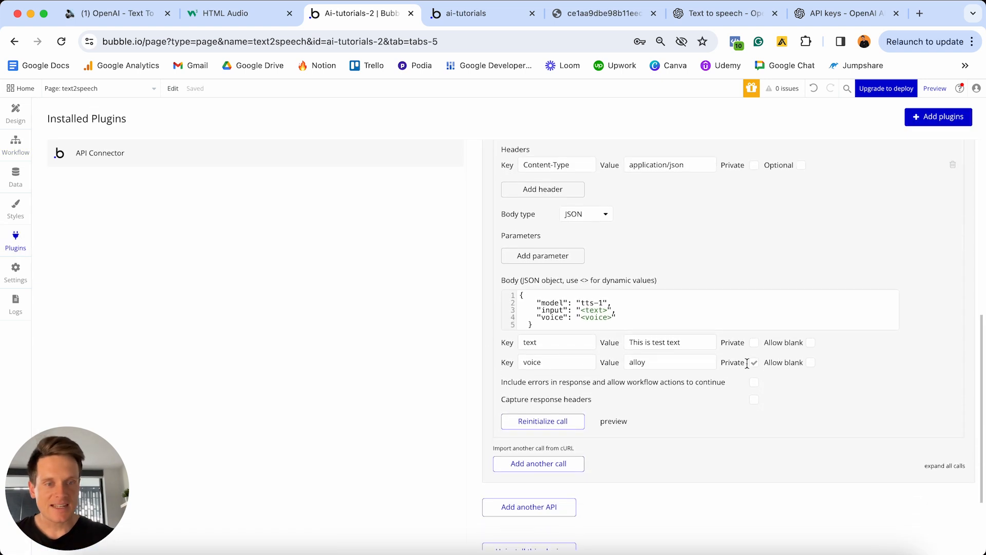
left_click(754, 363)
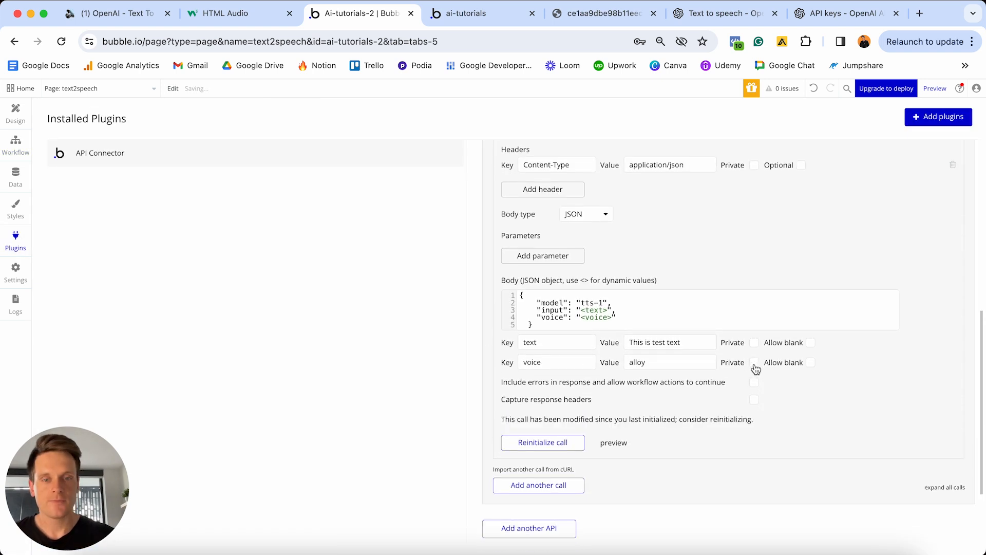
In the Generate Audio workflow's OpenAI - Text to speech action, replace the fixed voice value with Dropdown - AI-voice's value's Display
left_click(16, 149)
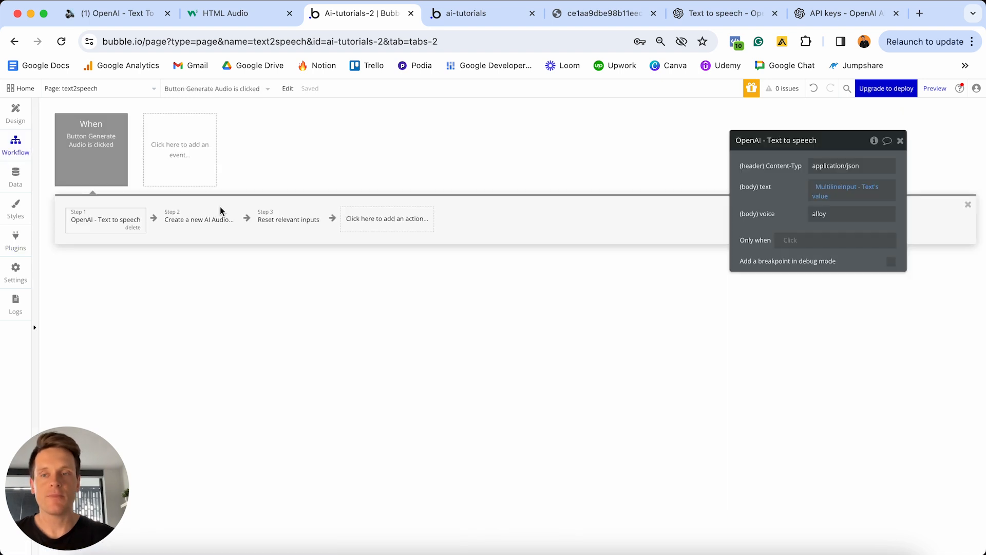
left_click(832, 214)
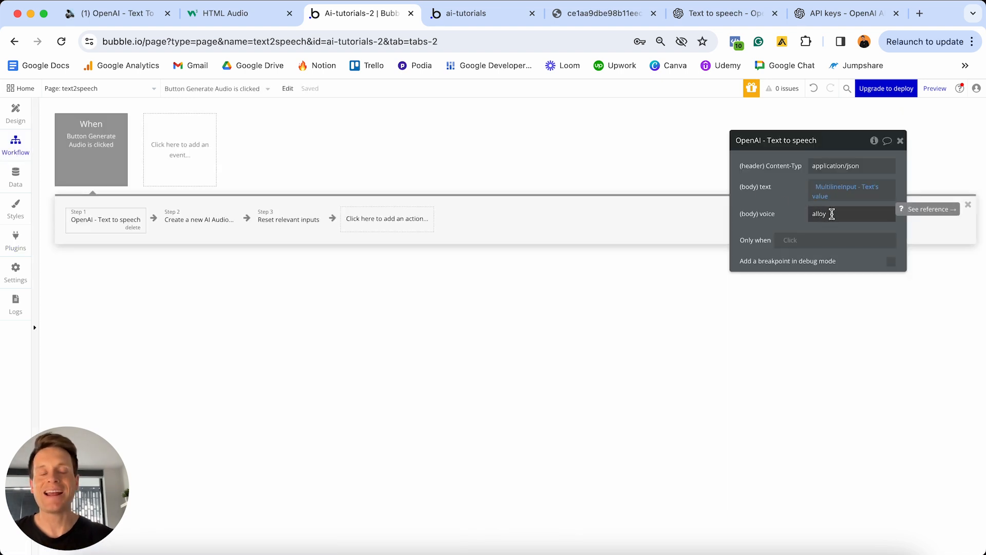
double_click(832, 214)
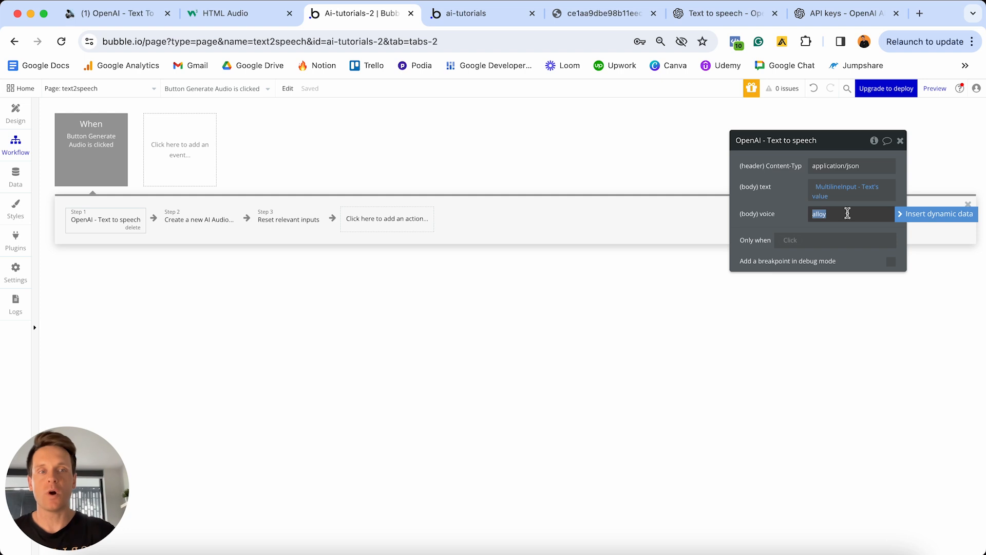
key("BackSpace")
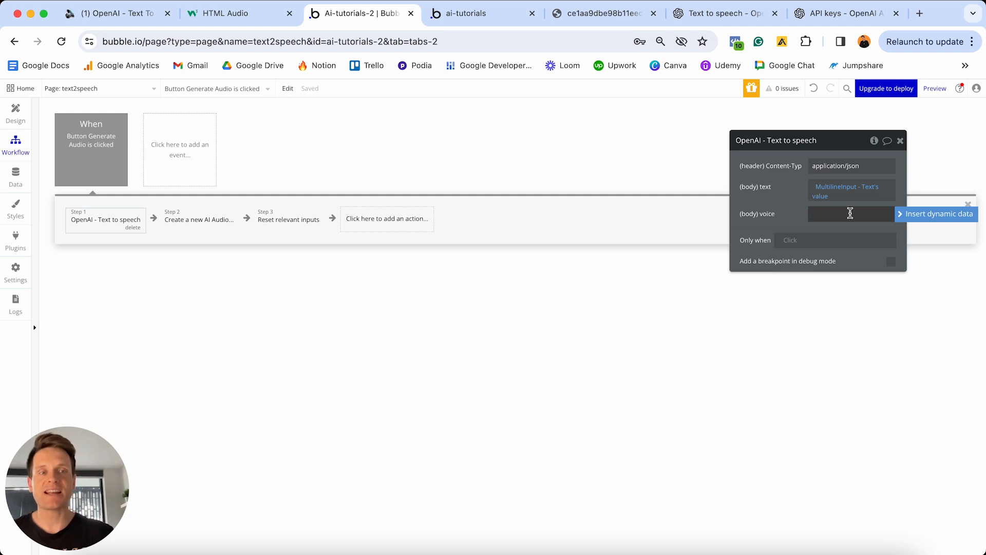
left_click(906, 215)
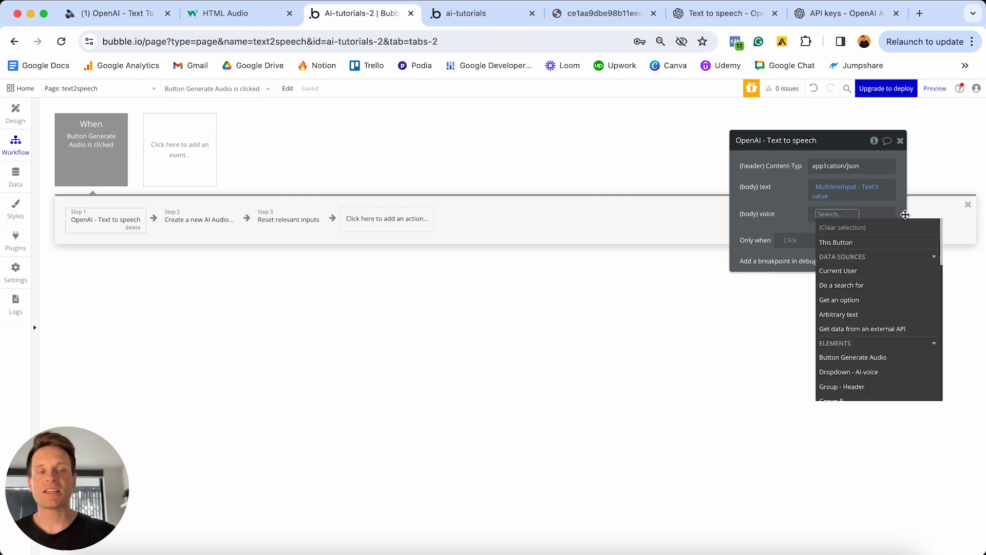
scroll(865, 295, "down", 1)
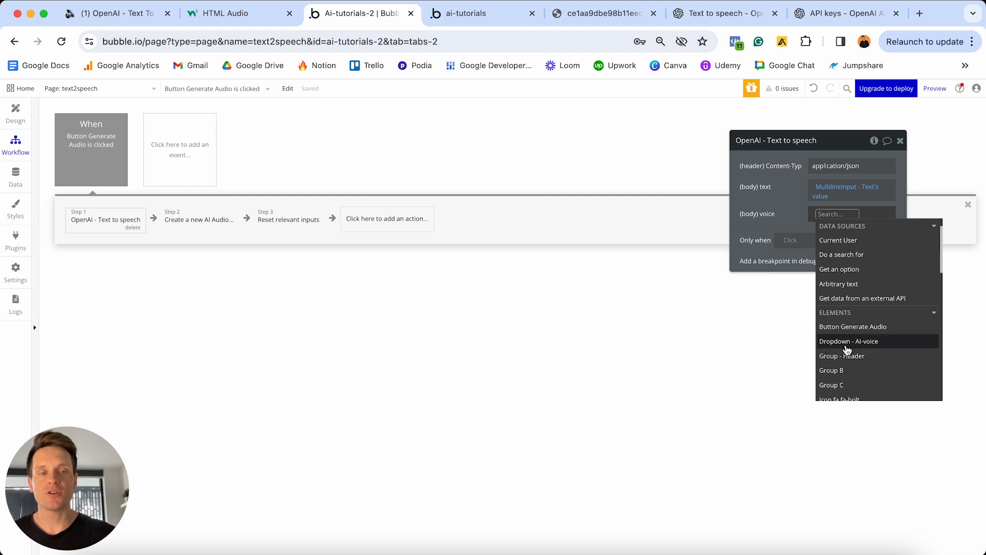
left_click(859, 342)
left_click(842, 257)
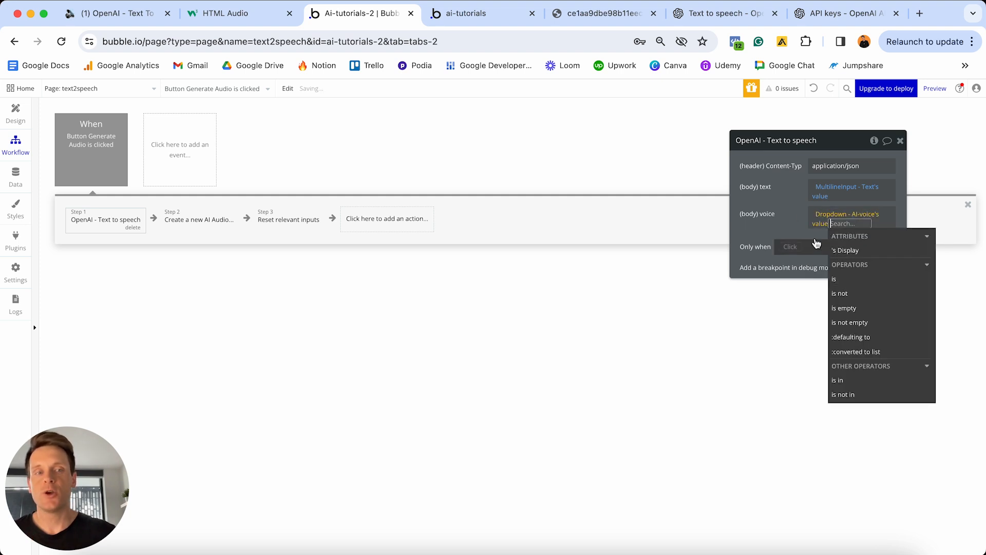
left_click(789, 212)
left_click(836, 225)
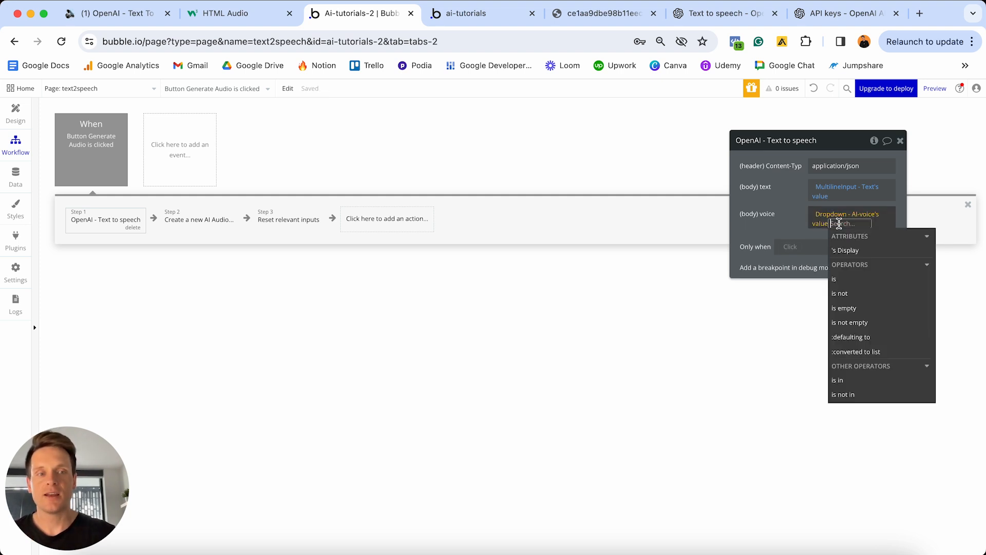
left_click(853, 252)
left_click(787, 206)
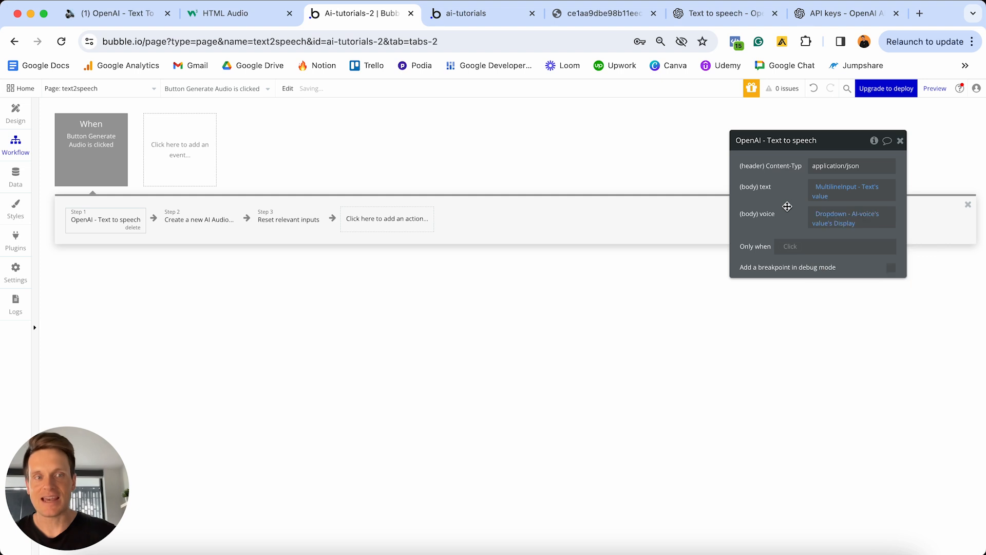
Preview the text2speech page and fill its text input with the sample paragraph beginning "Writings not that easy, but Grammarly can help."
left_click(929, 90)
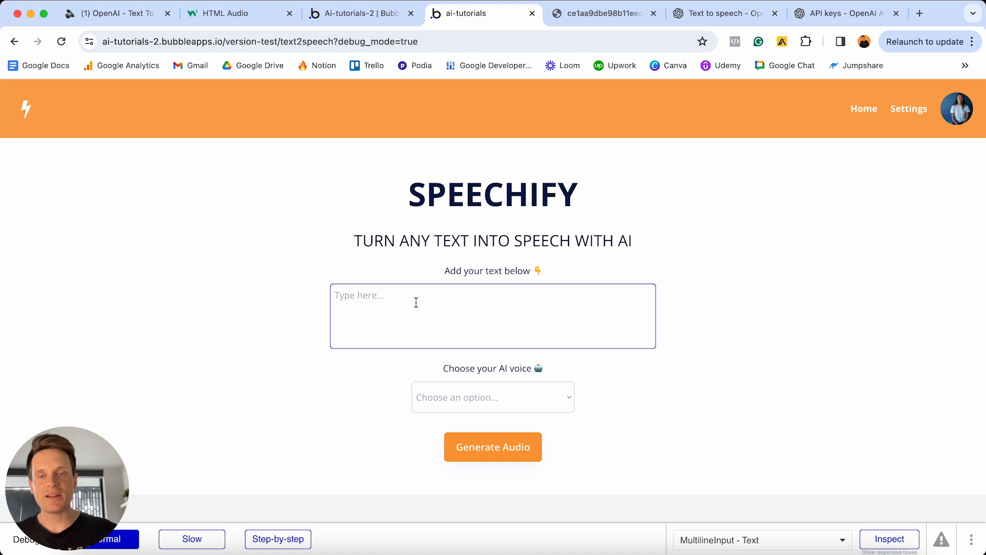
left_click(434, 303)
type("Writings not that easy, but Grammarly can help. This sentence is grammatically correct but its wordy and hard to read, it undermines the writer's message and the word choice is bland")
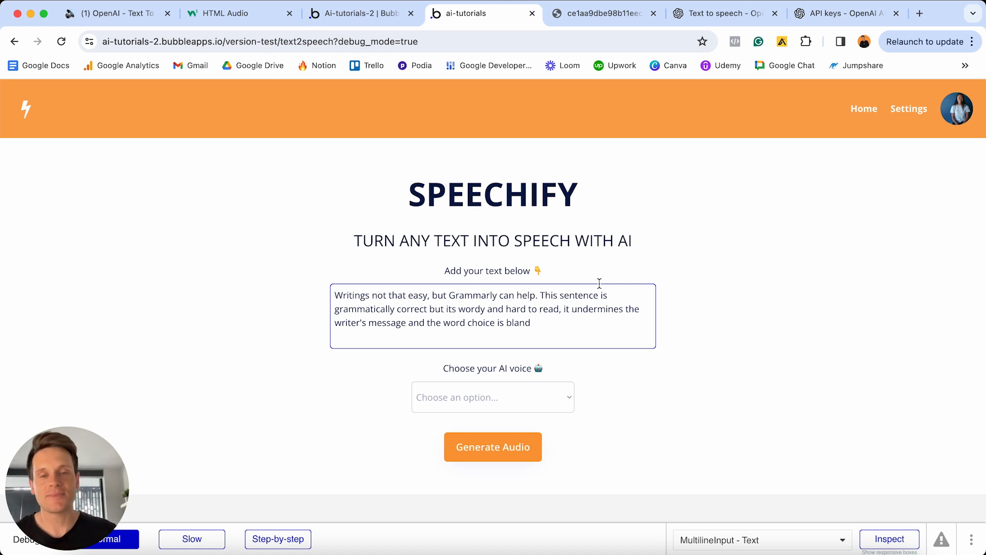
Generate audio of the entered text with the nova AI voice and play the new recording under Review Your AI Audio Files
scroll(600, 284, "down", 3)
left_click(547, 312)
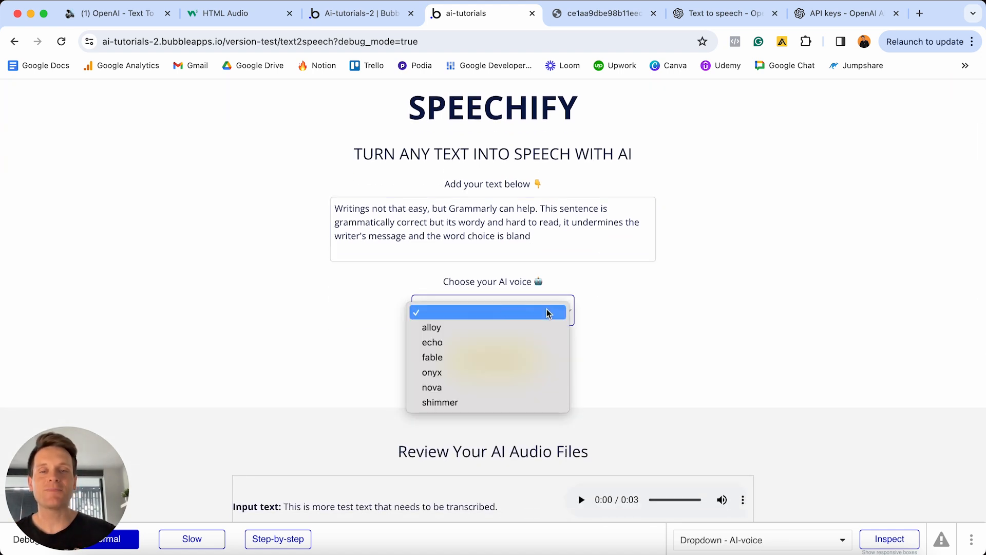
left_click(474, 388)
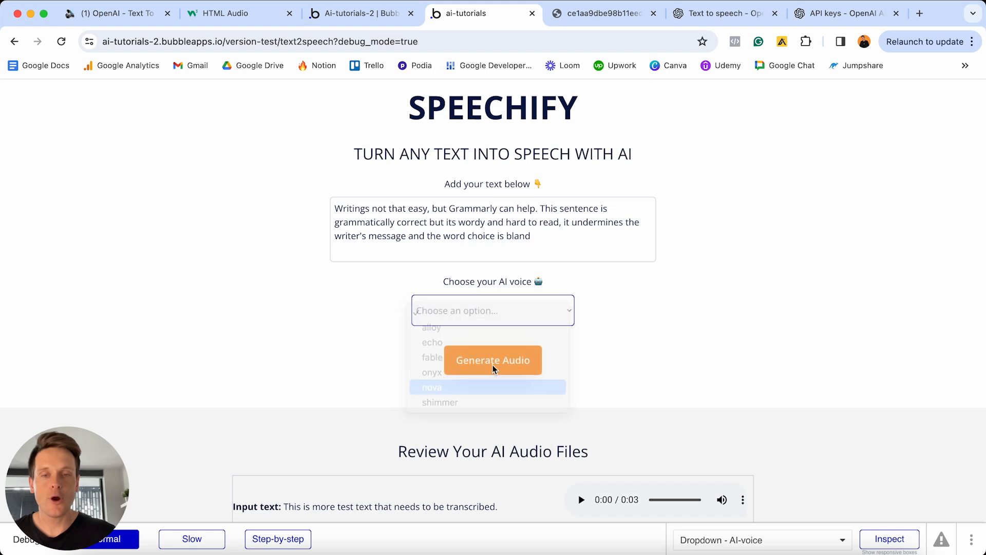
left_click(494, 361)
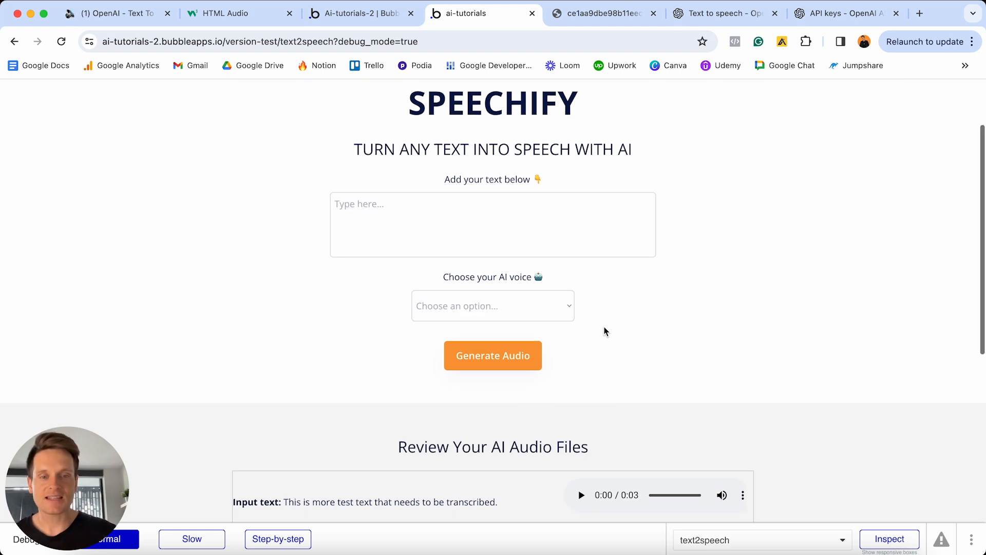
scroll(605, 332, "down", 5)
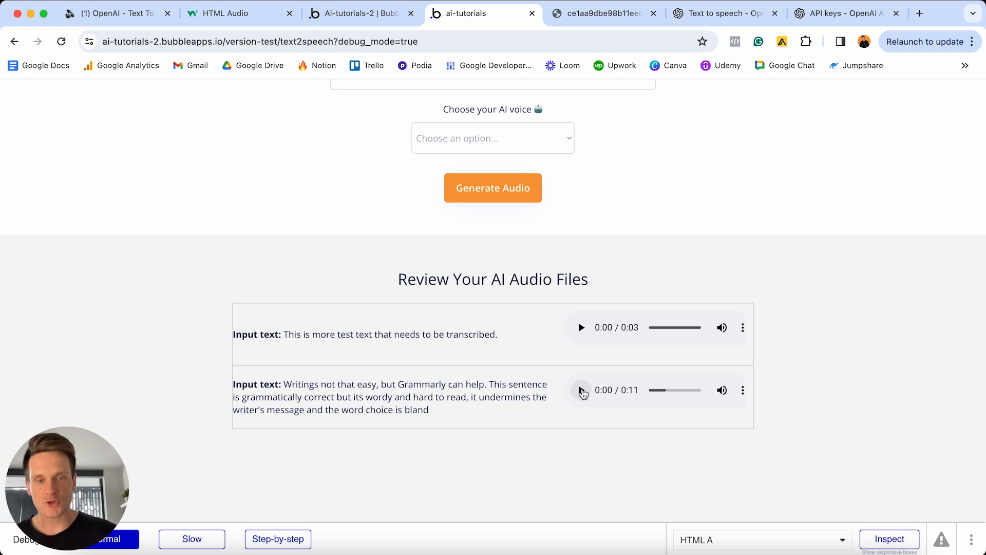
left_click(581, 390)
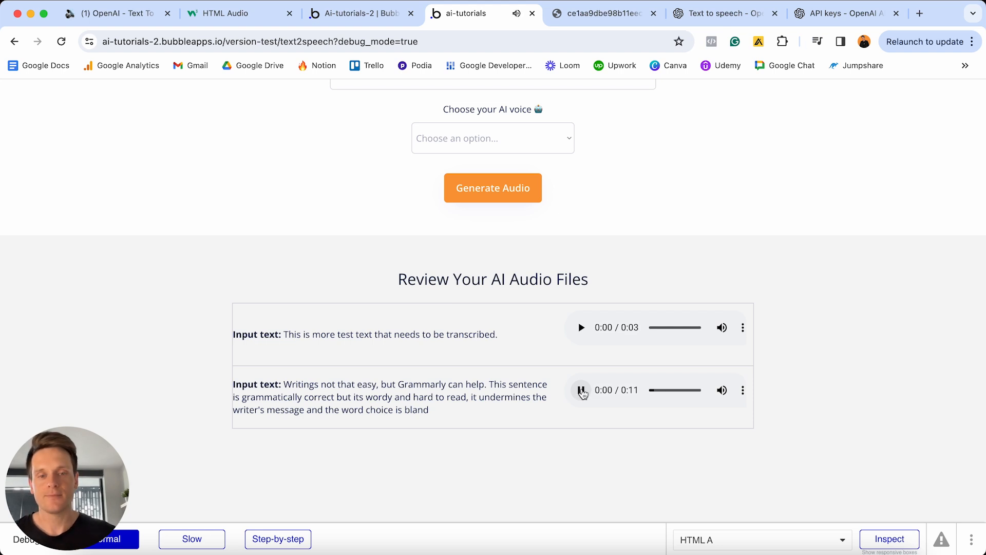
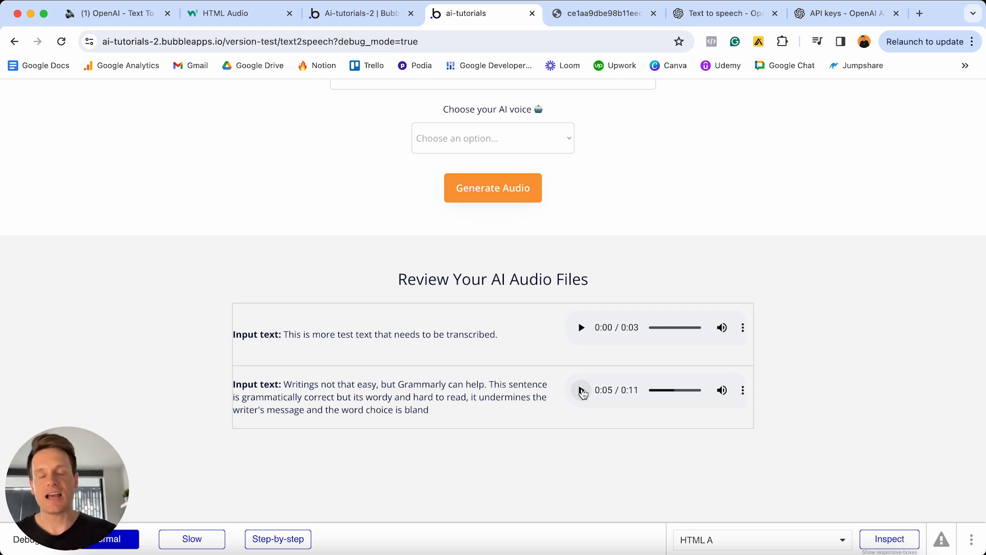
In the Notion OpenAI - Text To Speech checklist, check off "Allowing users to select the type of AI voice" and all six of its sub-items
key("super+1")
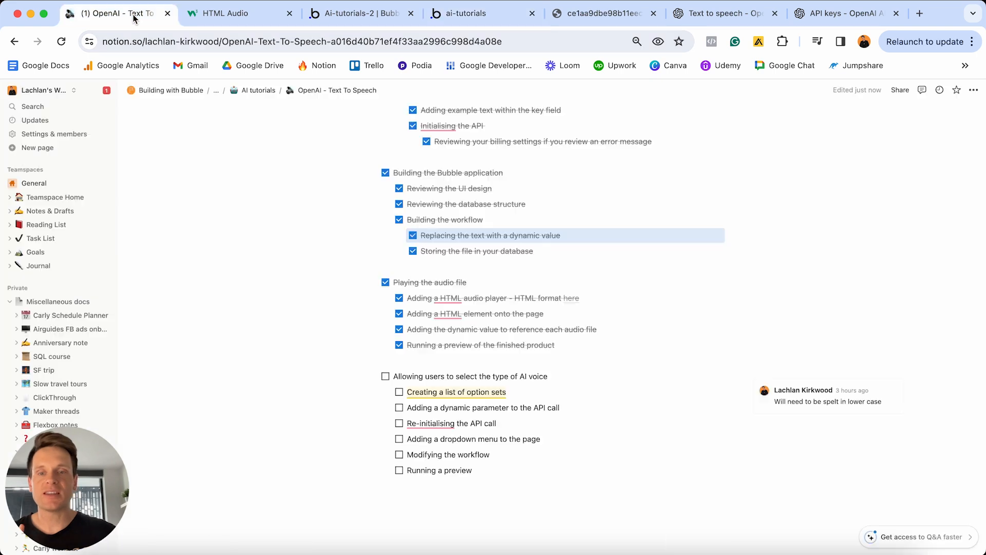
left_click(386, 376)
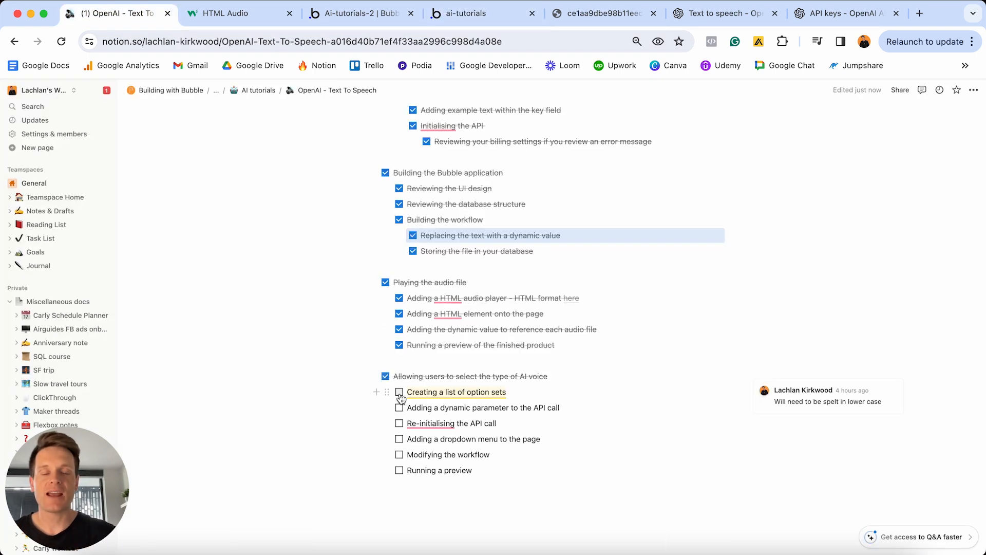
left_click(400, 392)
left_click(399, 408)
left_click(399, 423)
left_click(399, 438)
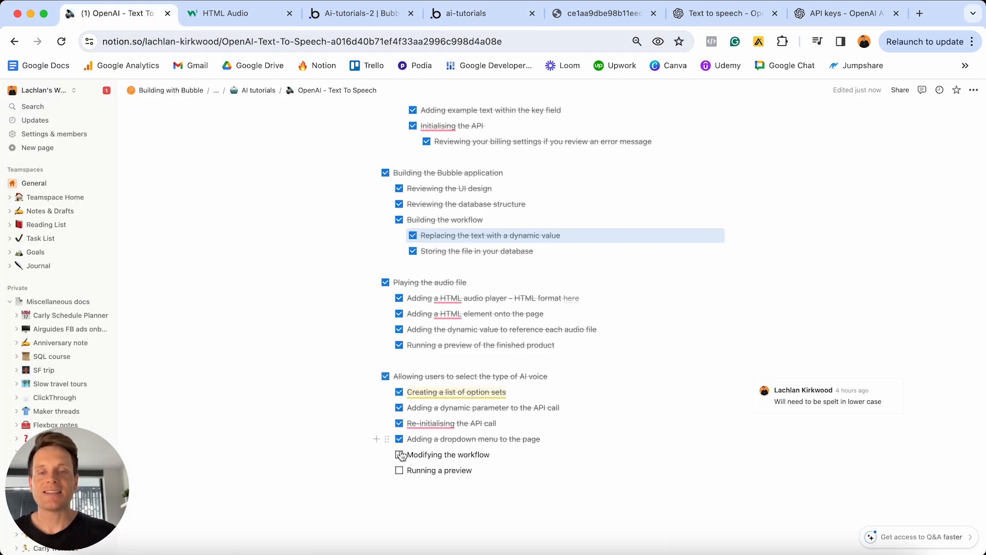
left_click(399, 455)
left_click(399, 470)
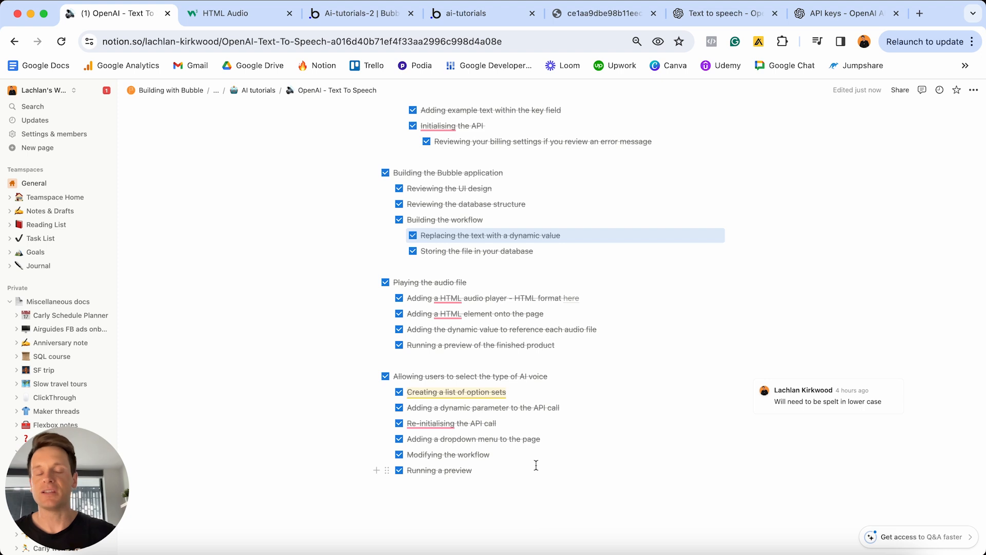